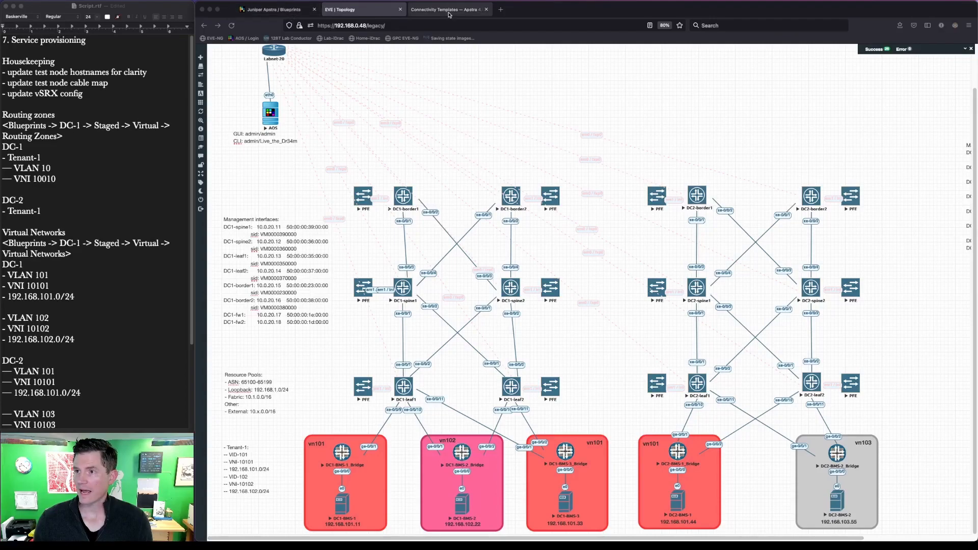
# Step: Open the DC-1 blueprint's staged view and delete the finished vSRX config line from the script notes
pyautogui.click(292, 11)
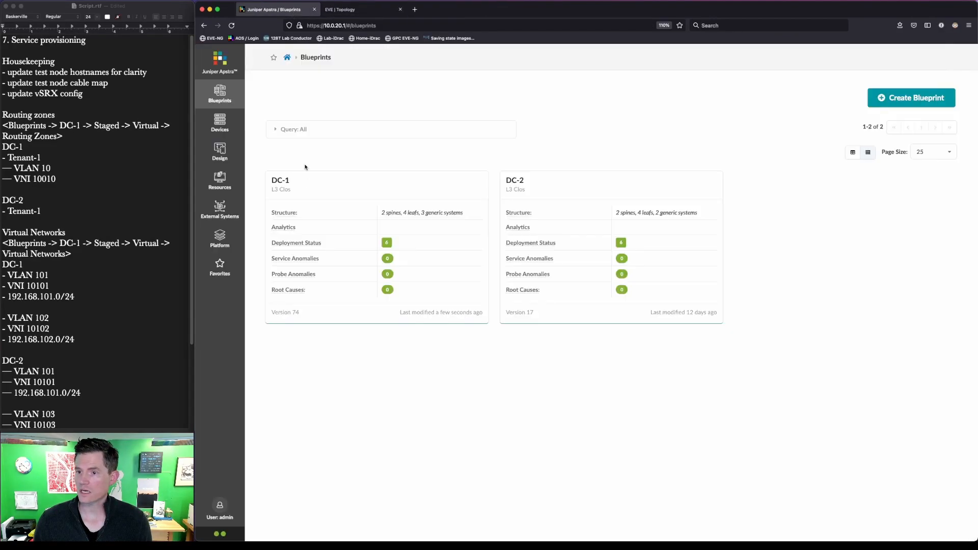
pyautogui.click(284, 180)
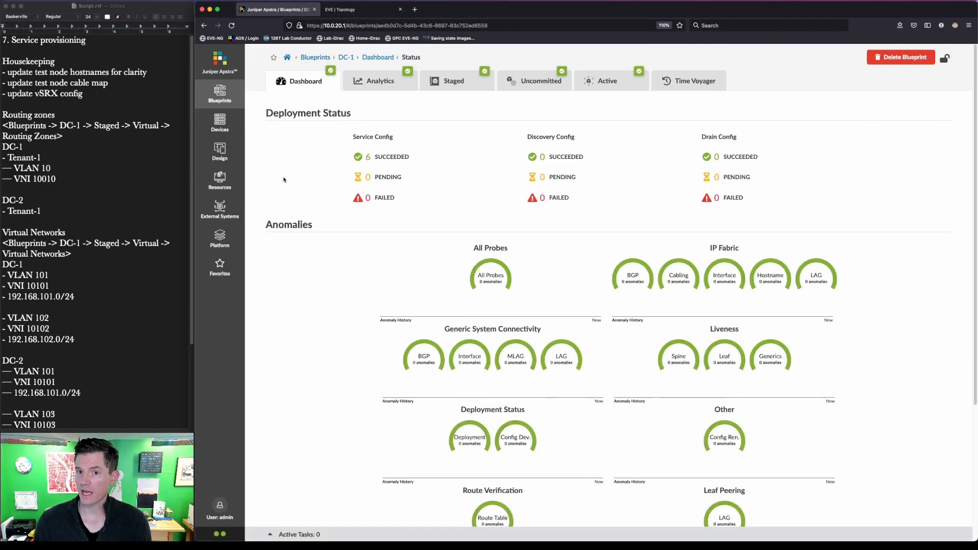
pyautogui.click(87, 97)
pyautogui.moveTo(84, 94); pyautogui.dragTo(1, 93)
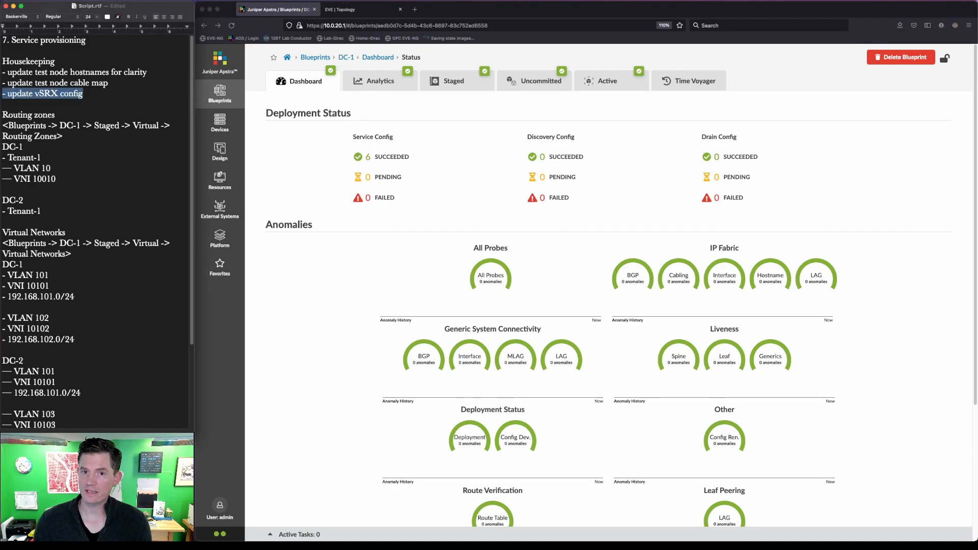
pyautogui.press('BackSpace')
pyautogui.press('BackSpace')
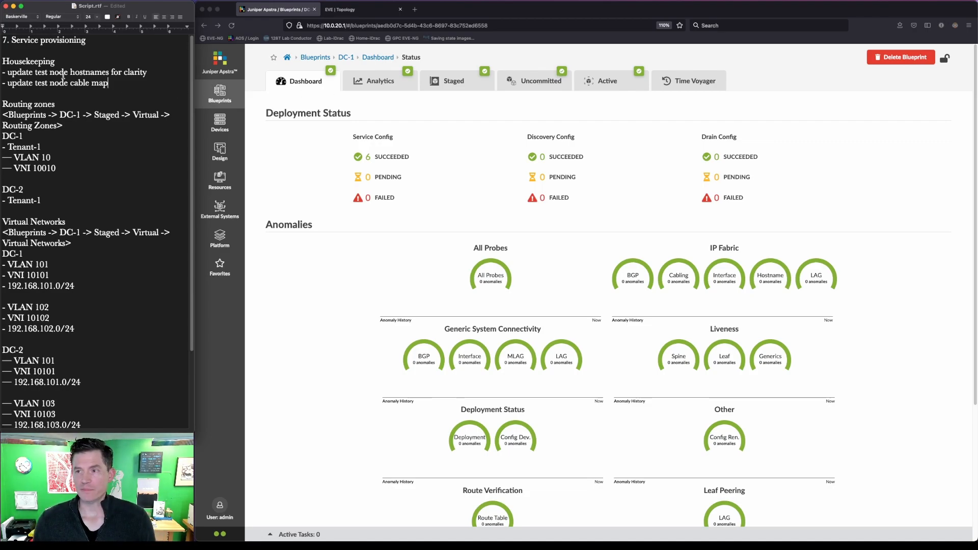
pyautogui.click(460, 81)
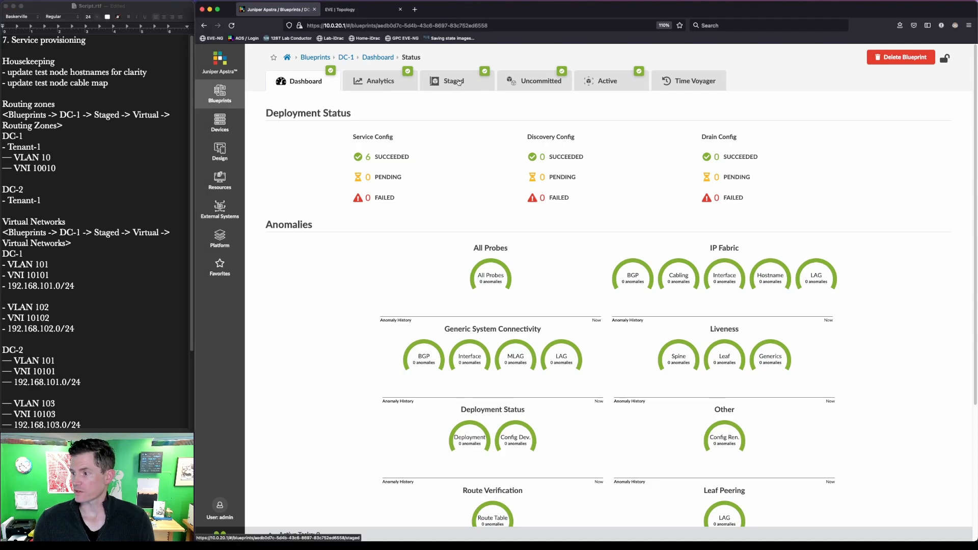
pyautogui.click(458, 83)
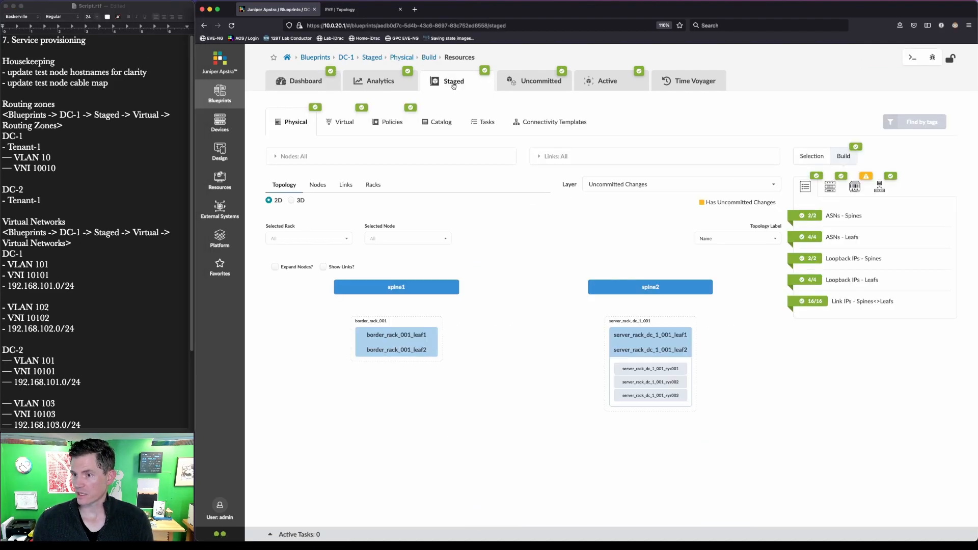
# Step: Compare the staged DC-1 topology with the EVE-NG lab topology diagram
pyautogui.press('super+shift+a')
pyautogui.moveTo(716, 426)
pyautogui.mouseDown()
pyautogui.moveTo(658, 406)
pyautogui.moveTo(595, 359)
pyautogui.mouseUp()
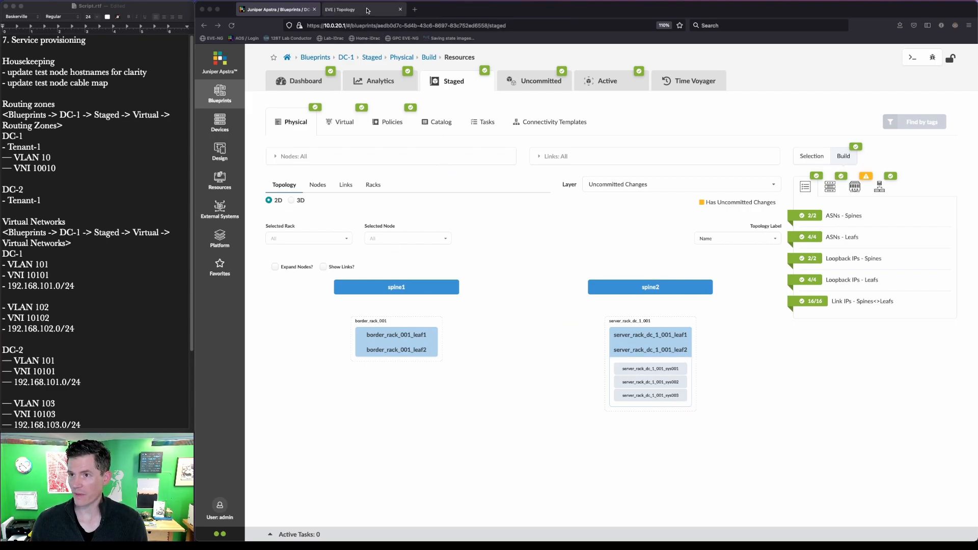
pyautogui.click(339, 9)
pyautogui.moveTo(320, 508)
pyautogui.mouseDown()
pyautogui.moveTo(347, 531)
pyautogui.moveTo(372, 531)
pyautogui.mouseUp()
pyautogui.moveTo(423, 508)
pyautogui.mouseDown()
pyautogui.moveTo(492, 530)
pyautogui.moveTo(563, 518)
pyautogui.moveTo(591, 533)
pyautogui.mouseUp()
pyautogui.press('Escape')
pyautogui.click(300, 10)
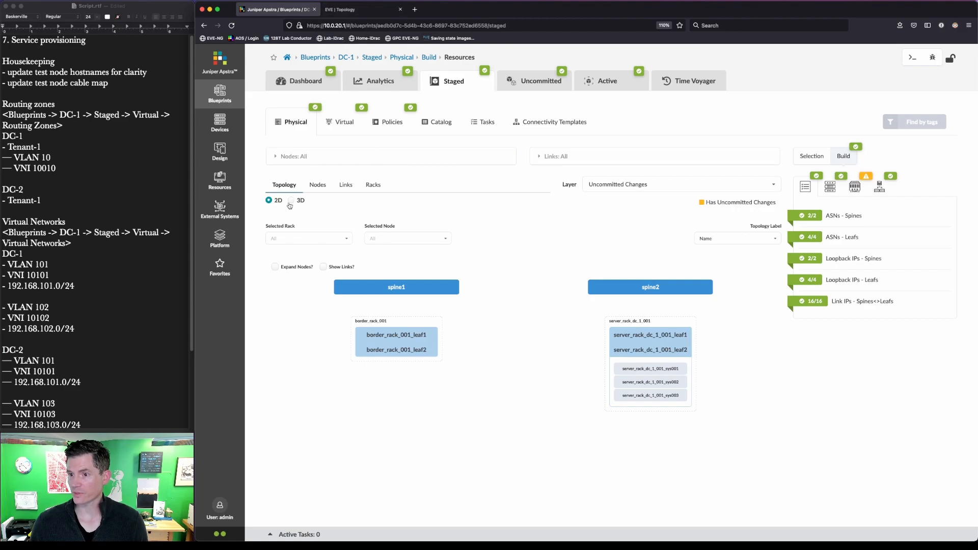
pyautogui.click(357, 10)
pyautogui.hotkey('ctrl', 'a')
pyautogui.moveTo(281, 401); pyautogui.dragTo(410, 475)
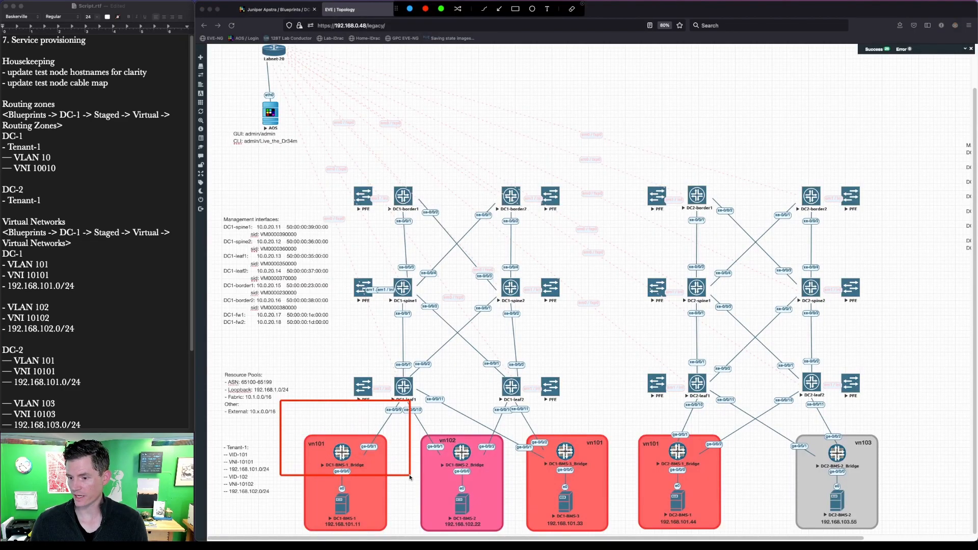
pyautogui.press('Escape')
pyautogui.click(280, 14)
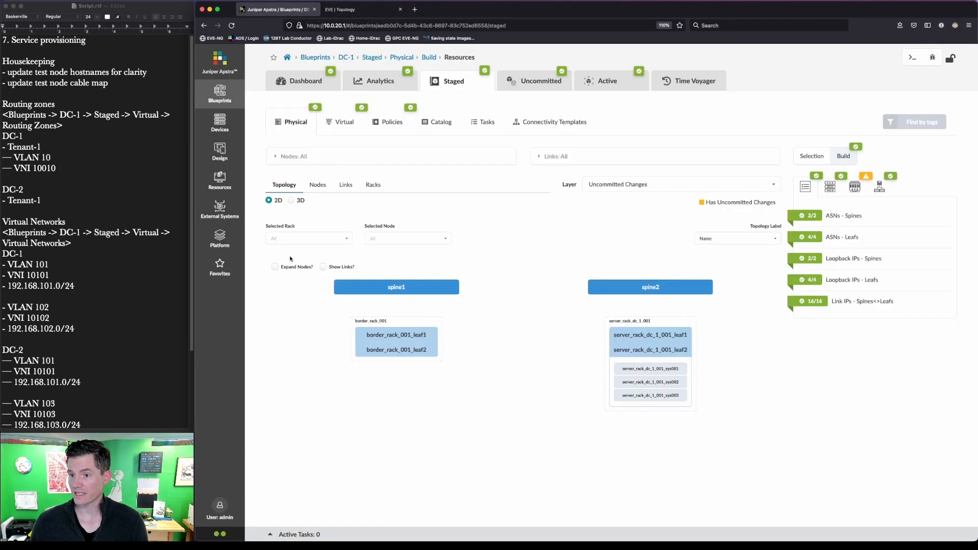
# Step: Enable Expand Nodes and Show Links to draw every spine, leaf and server link
pyautogui.click(275, 266)
pyautogui.click(322, 267)
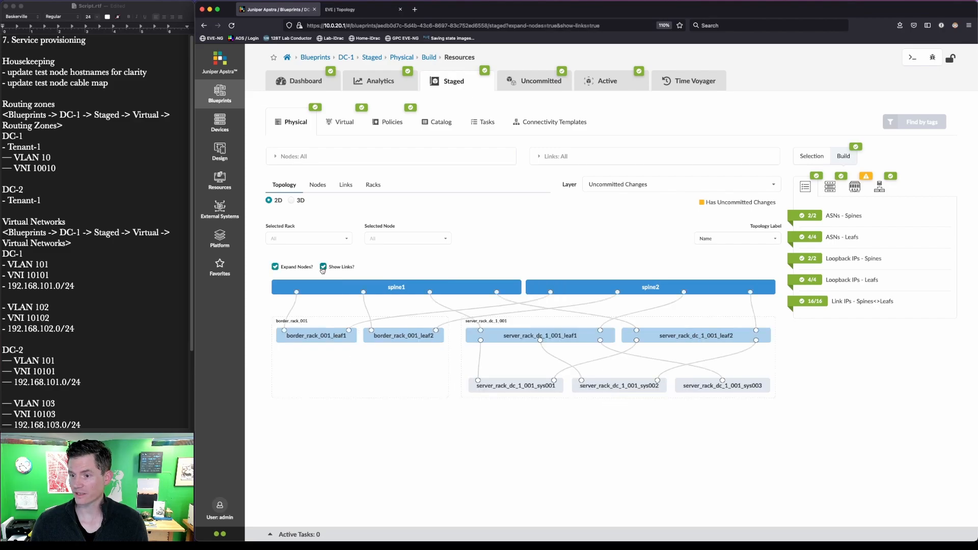
pyautogui.hotkey('ctrl', 'a')
pyautogui.moveTo(791, 405)
pyautogui.mouseDown()
pyautogui.moveTo(726, 374)
pyautogui.moveTo(666, 364)
pyautogui.mouseUp()
pyautogui.press('Escape')
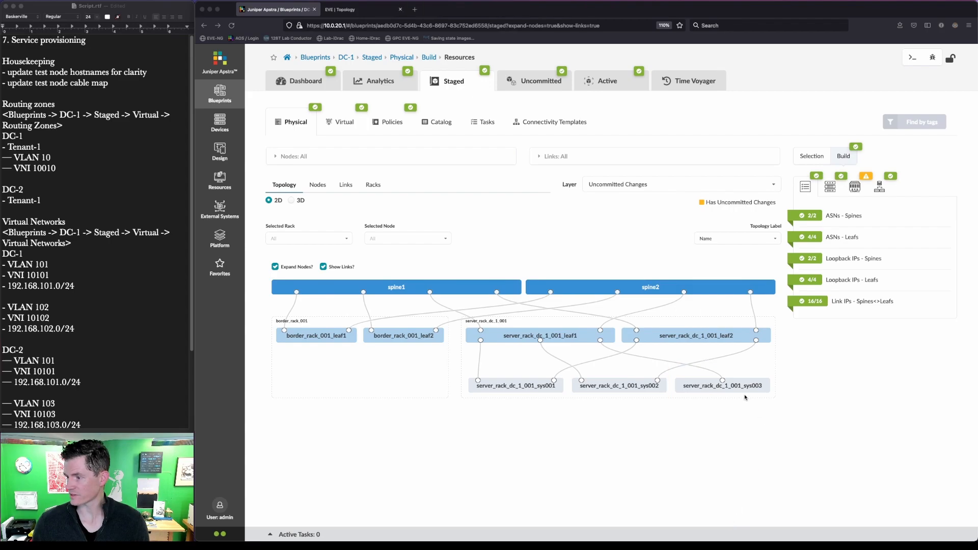
# Step: Set server_rack_dc_1_001_sys003's hostname to DC1-BMS-1
pyautogui.click(748, 384)
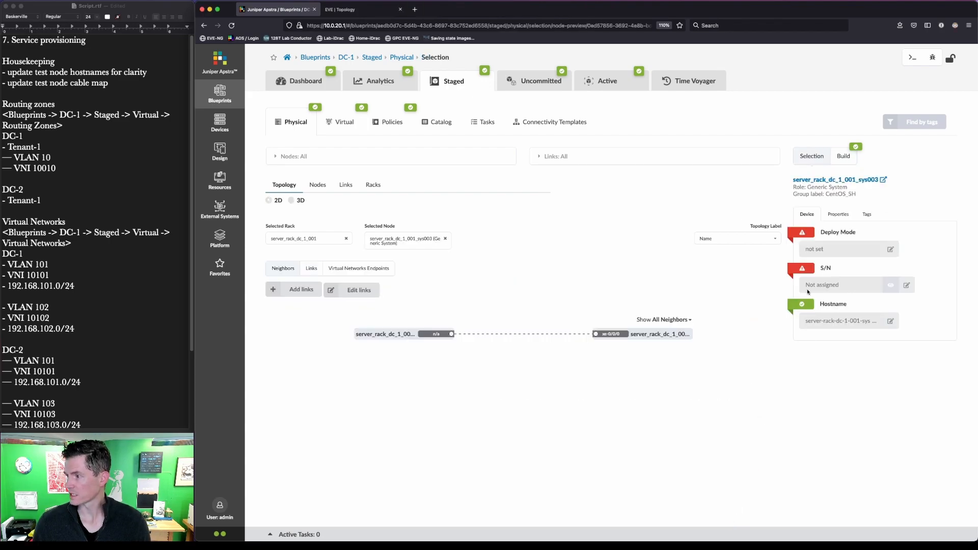
pyautogui.click(890, 321)
pyautogui.tripleClick(850, 322)
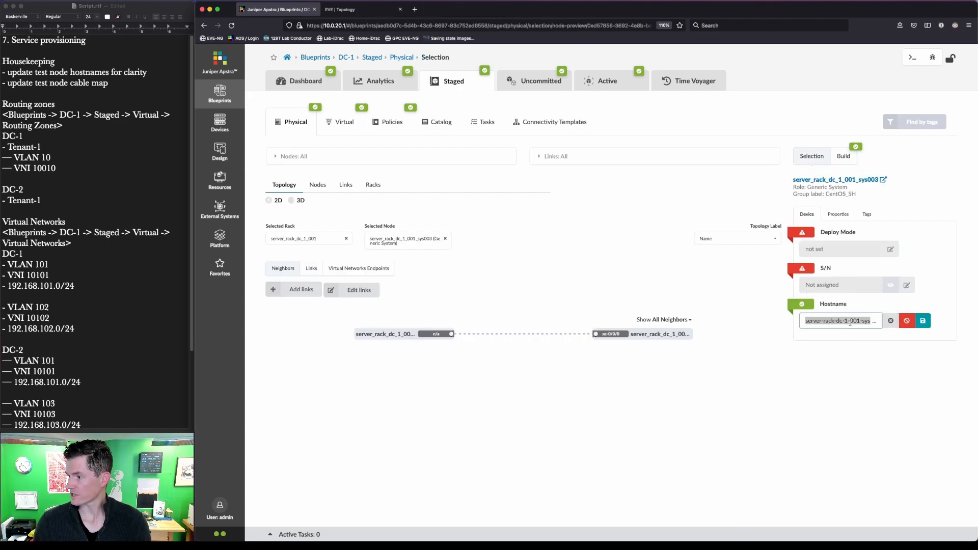
pyautogui.write('DC1')
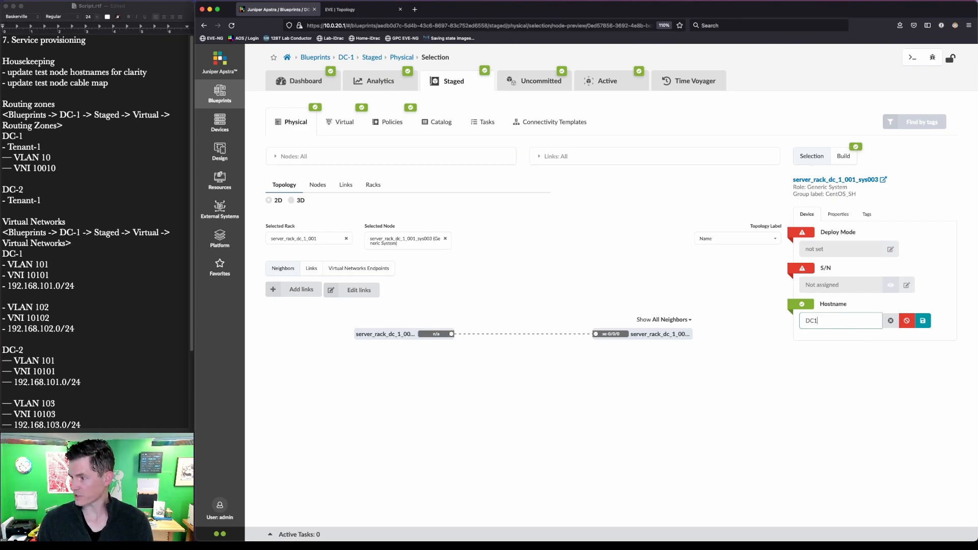
pyautogui.write('-')
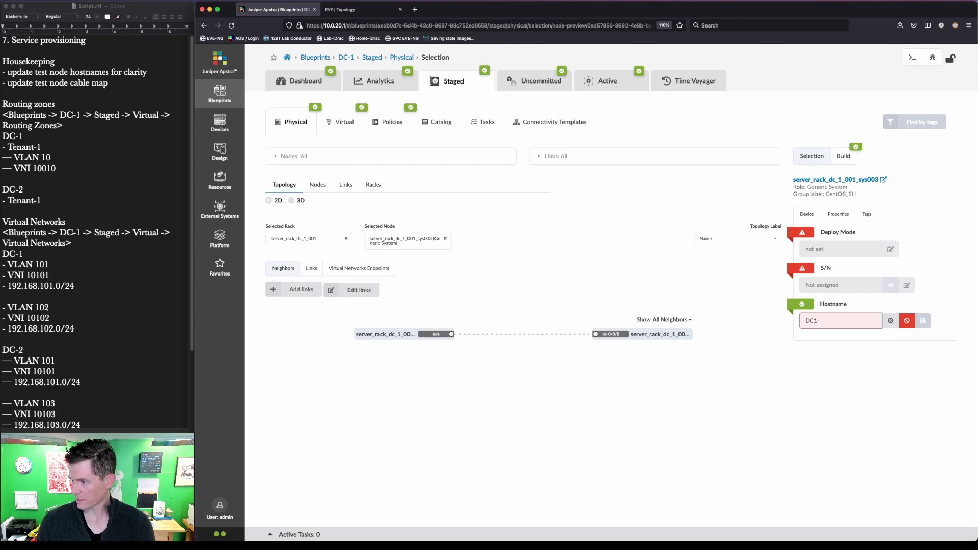
pyautogui.write('BMS-1')
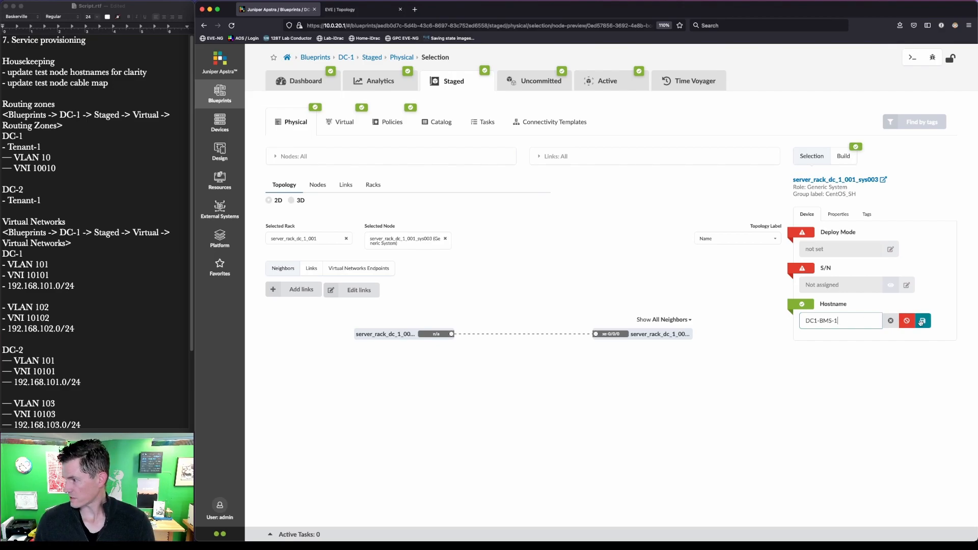
pyautogui.click(922, 322)
# Step: Change the same node's Properties name to DC1-BMS-1
pyautogui.click(841, 216)
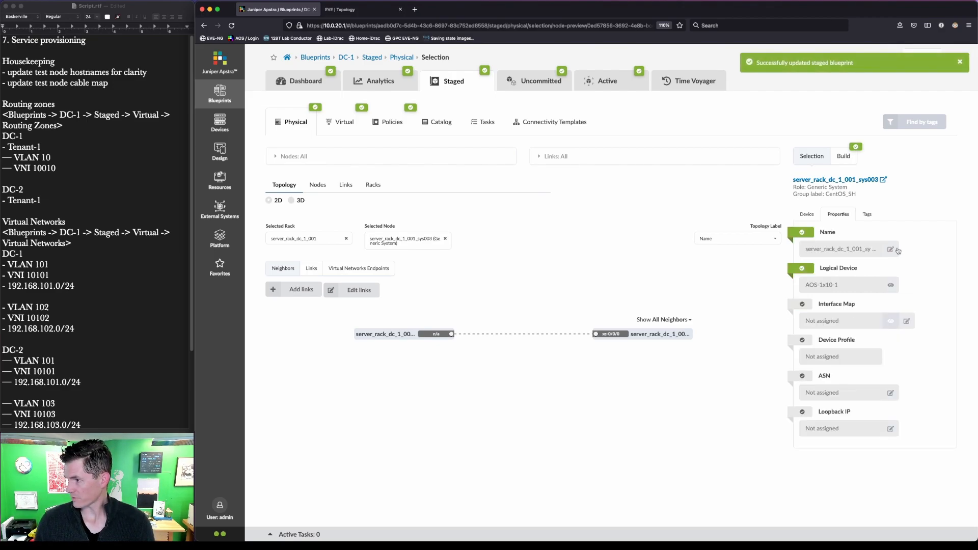
pyautogui.click(890, 249)
pyautogui.hotkey('ctrl', 'a')
pyautogui.moveTo(346, 320); pyautogui.dragTo(456, 348)
pyautogui.press('Escape')
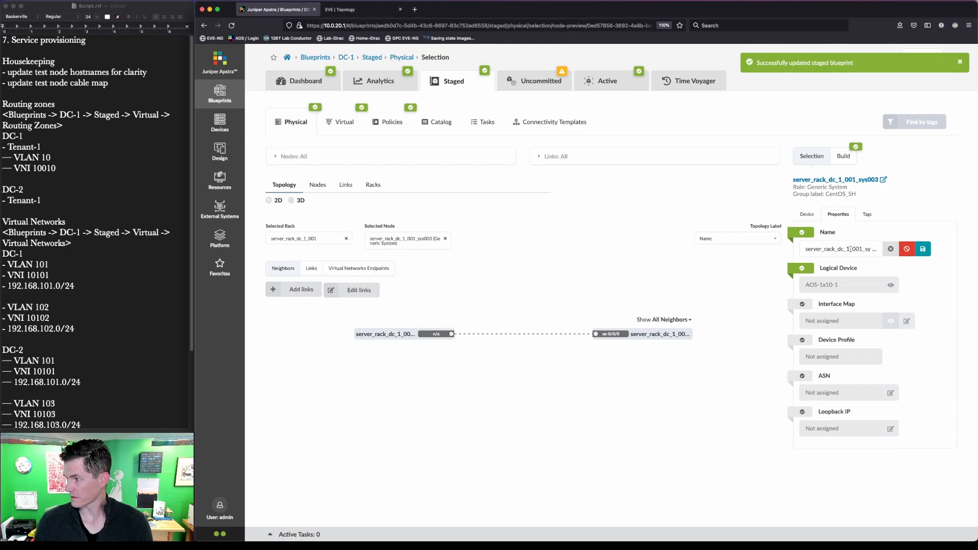
pyautogui.doubleClick(849, 248)
pyautogui.write('DC1-BMS-1')
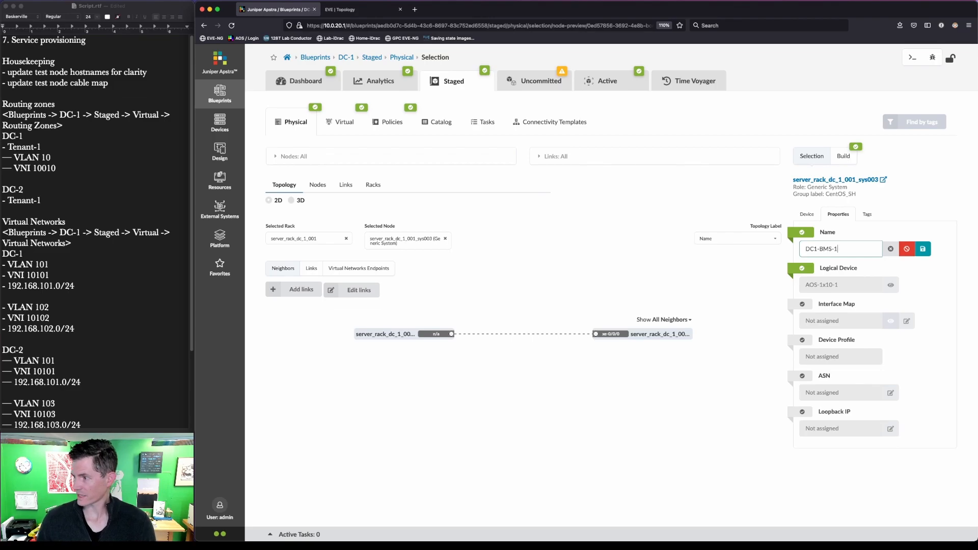
pyautogui.click(922, 248)
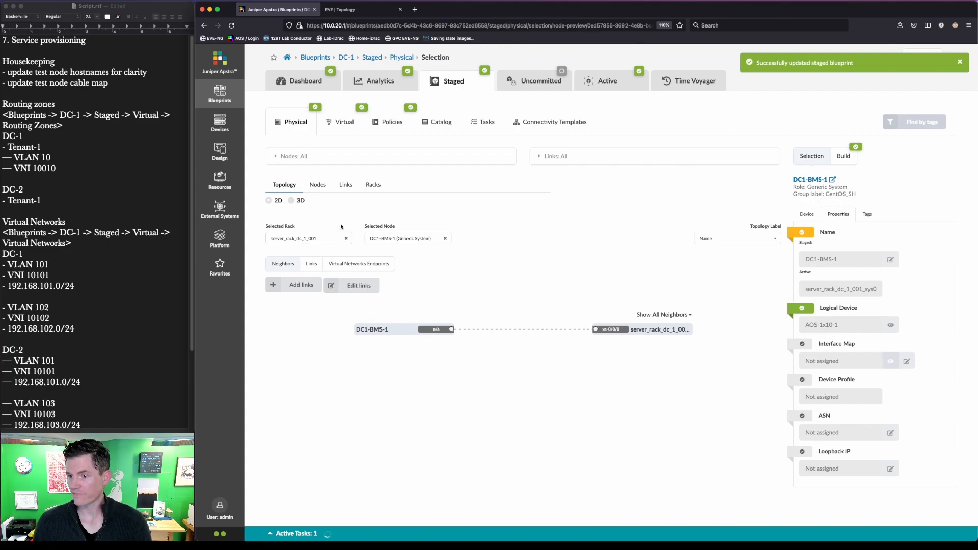
# Step: Select the sys001 server node and compare it against the lab topology diagram
pyautogui.click(445, 238)
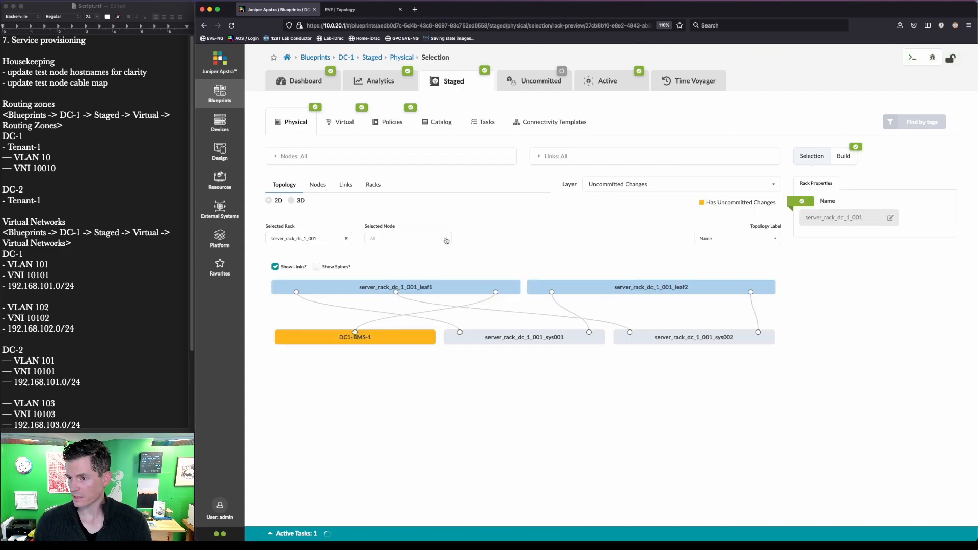
pyautogui.moveTo(530, 340)
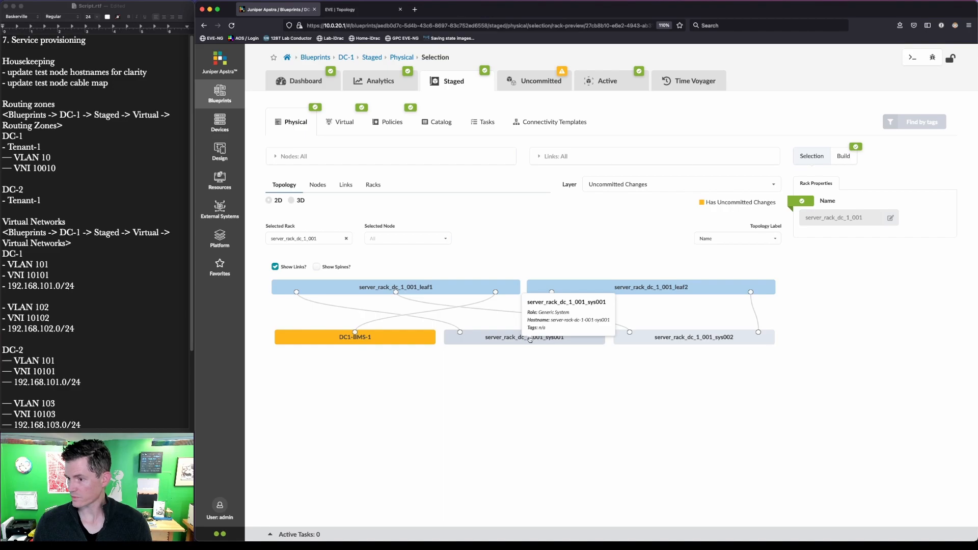
pyautogui.click(517, 341)
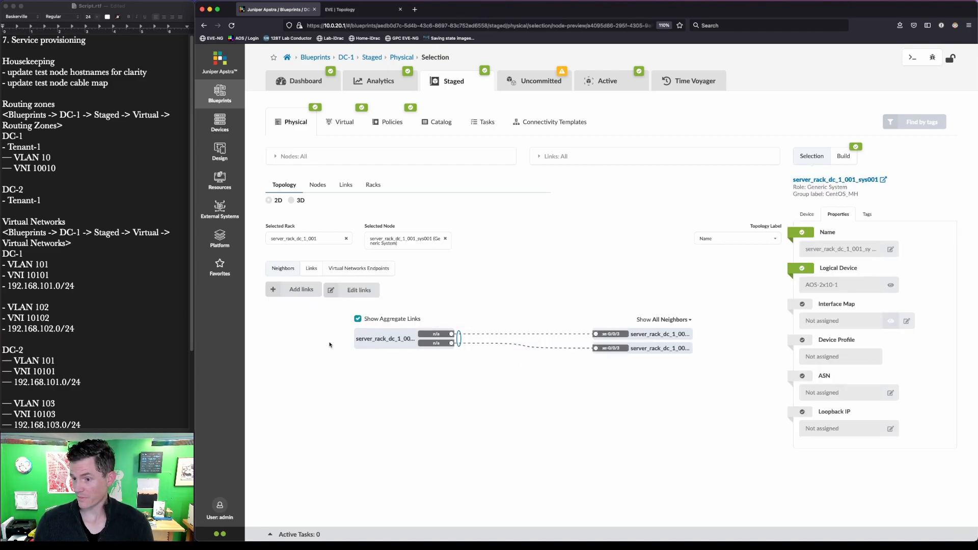
pyautogui.moveTo(341, 309); pyautogui.dragTo(473, 364)
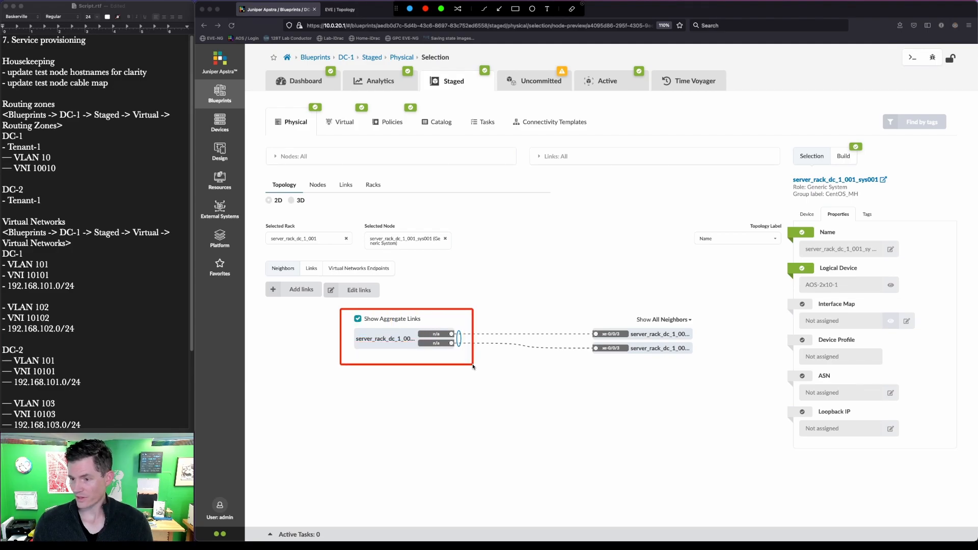
pyautogui.click(361, 10)
pyautogui.press('super+shift+a')
pyautogui.moveTo(410, 417); pyautogui.dragTo(617, 532)
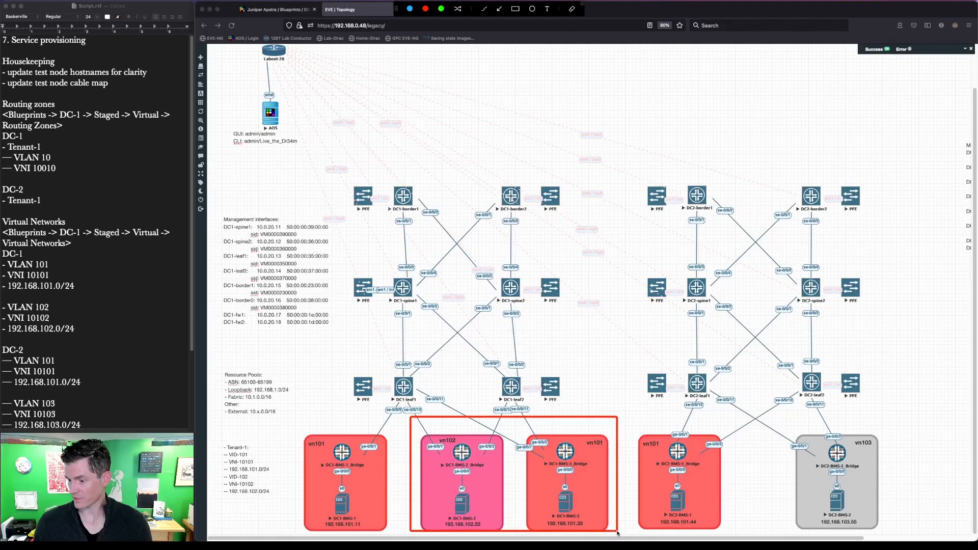
pyautogui.press('Escape')
pyautogui.click(285, 9)
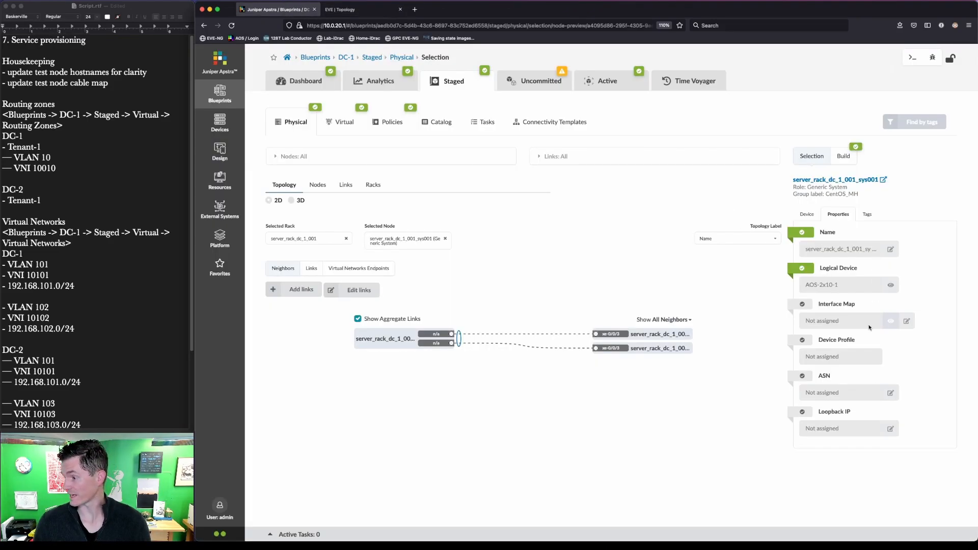
# Step: Rename sys001 to DC1-BMS-2 and set its hostname to DC1-BMS-2
pyautogui.click(889, 249)
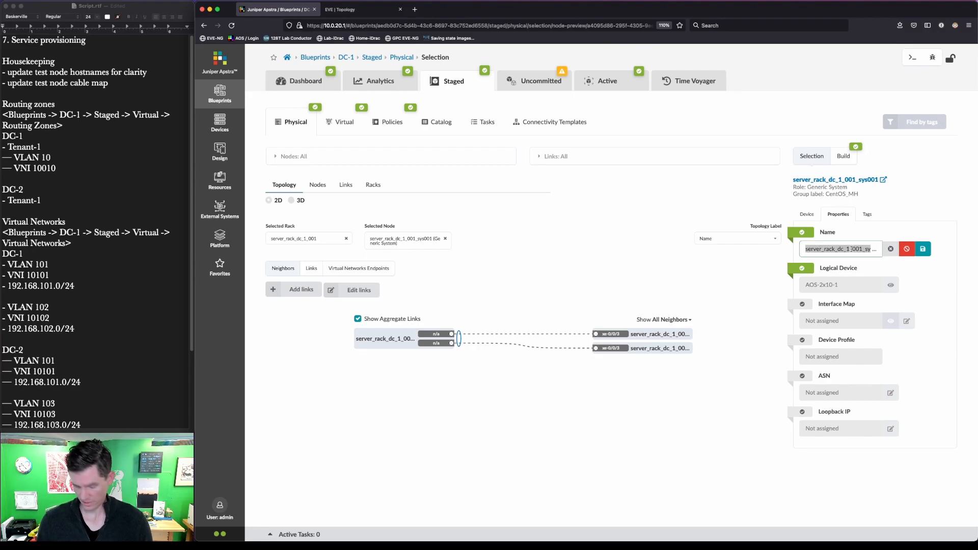
pyautogui.write('DC1-BMS-2')
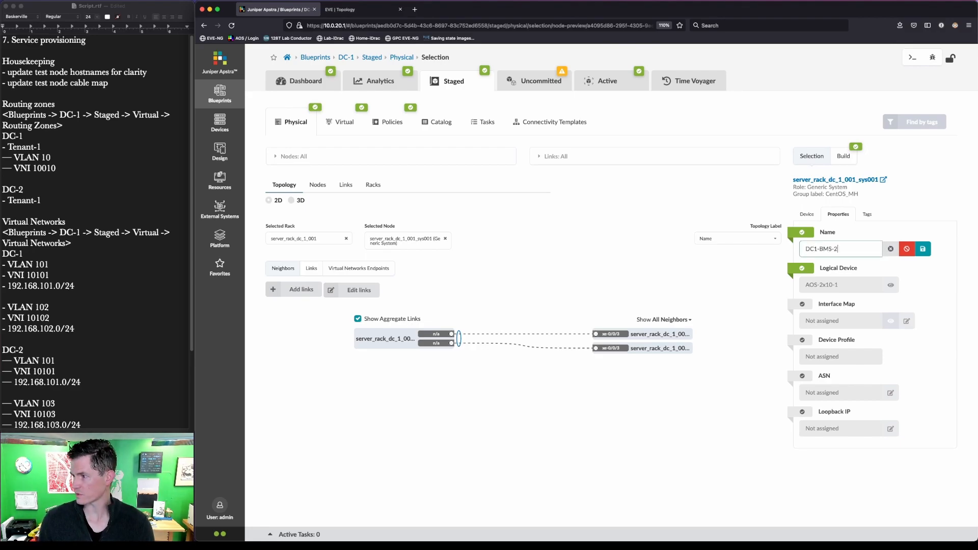
pyautogui.click(923, 249)
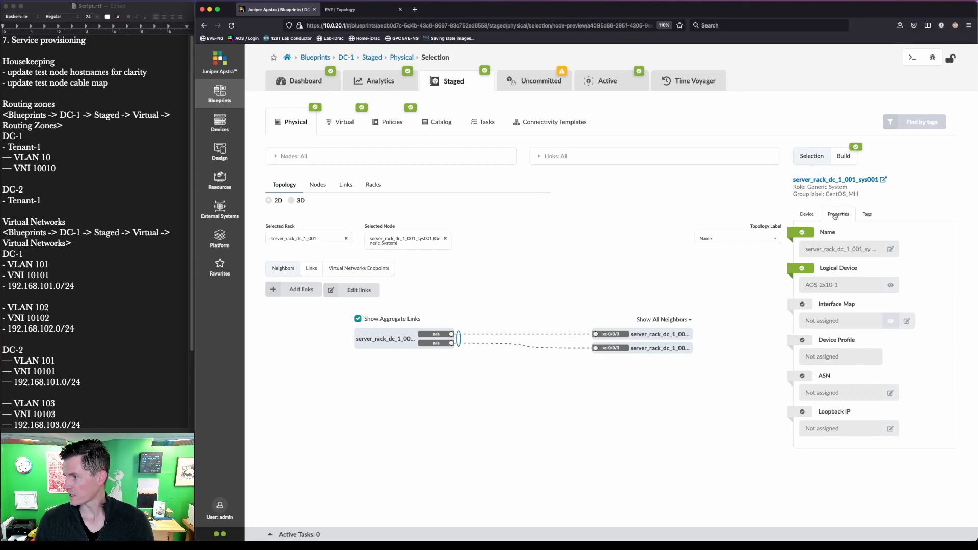
pyautogui.click(806, 215)
pyautogui.click(907, 321)
pyautogui.tripleClick(842, 320)
pyautogui.write('DC1-BMS')
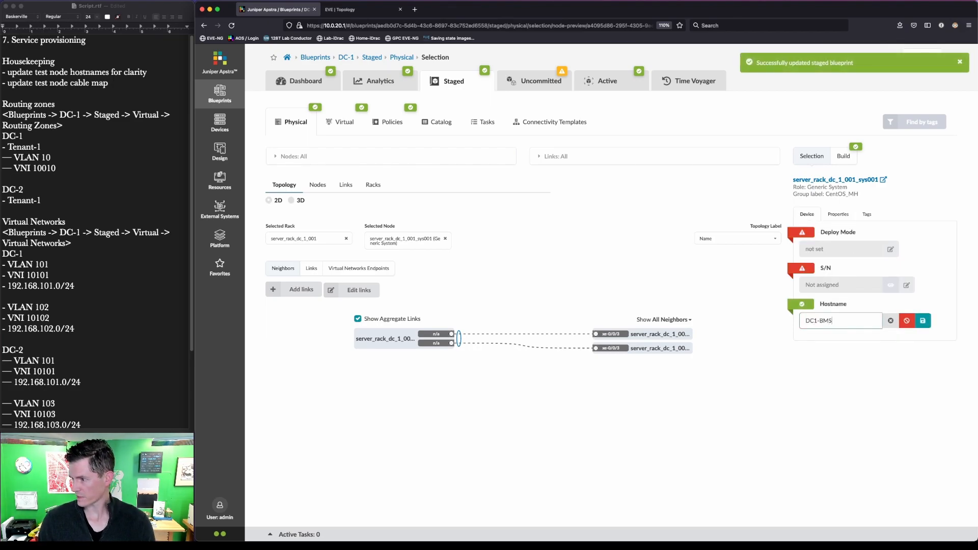
pyautogui.write('-2')
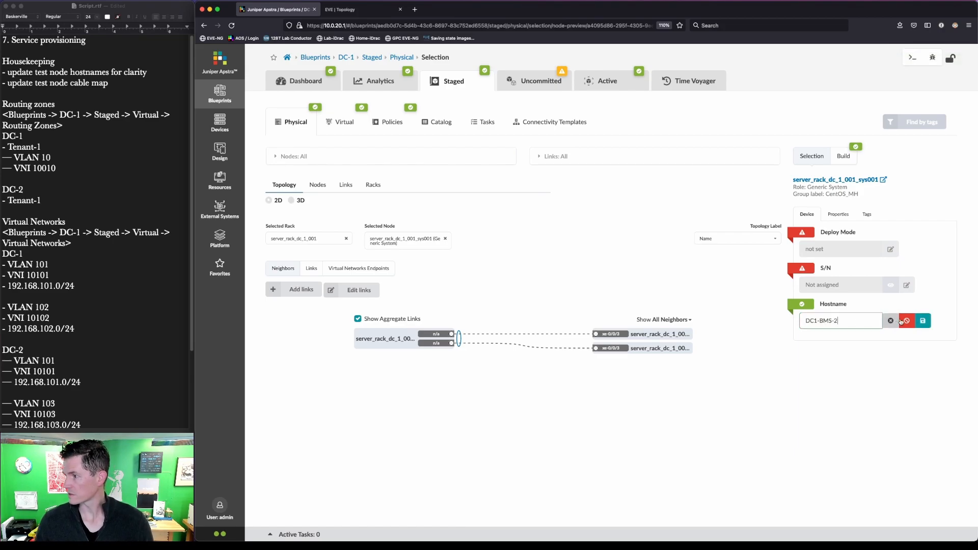
pyautogui.click(927, 322)
# Step: Re-enter and save the hostname DC1-BMS-2, then confirm it in Properties
pyautogui.click(846, 214)
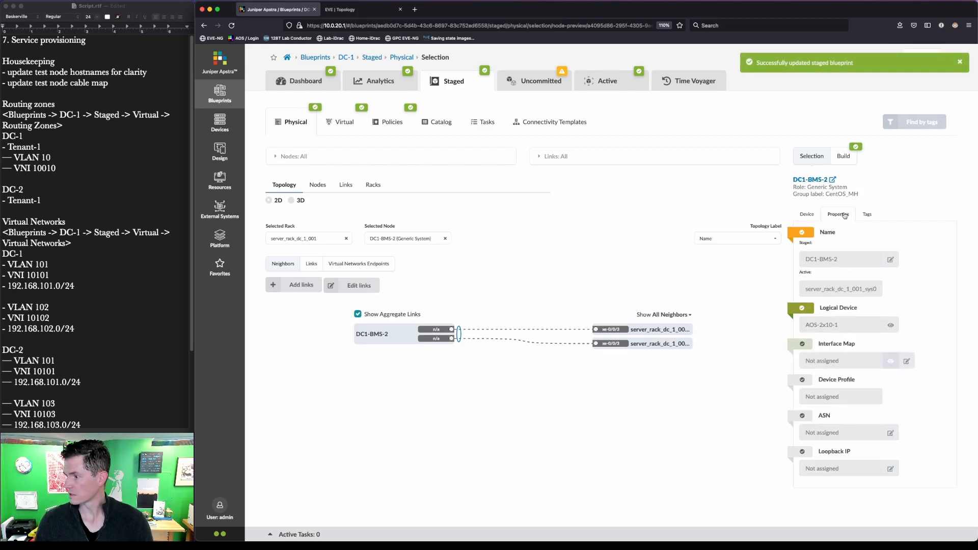
pyautogui.click(809, 215)
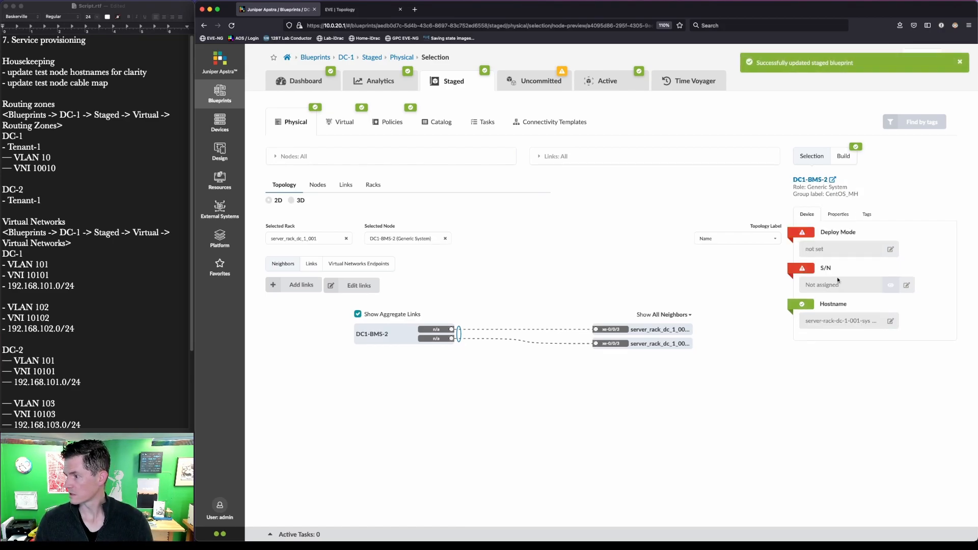
pyautogui.click(890, 322)
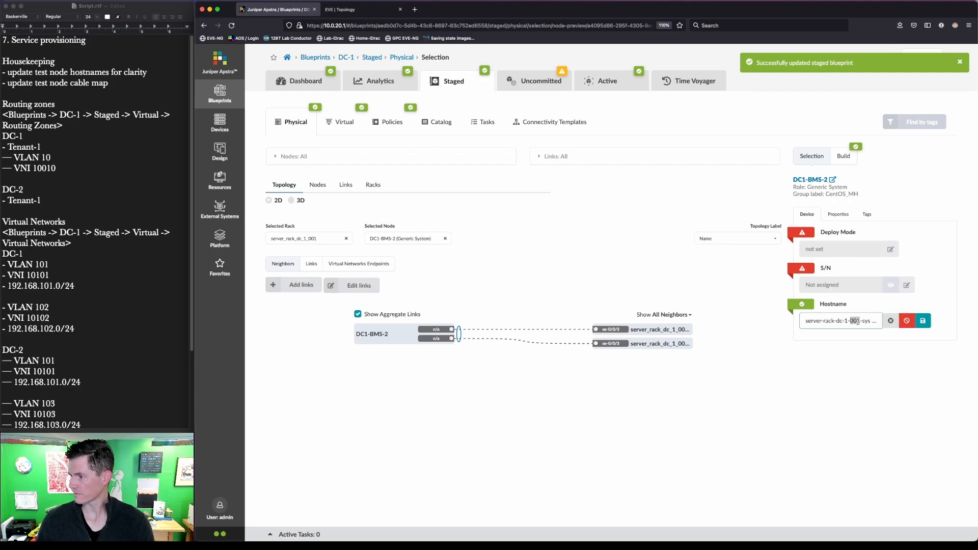
pyautogui.tripleClick(858, 321)
pyautogui.write('DC1-BMS')
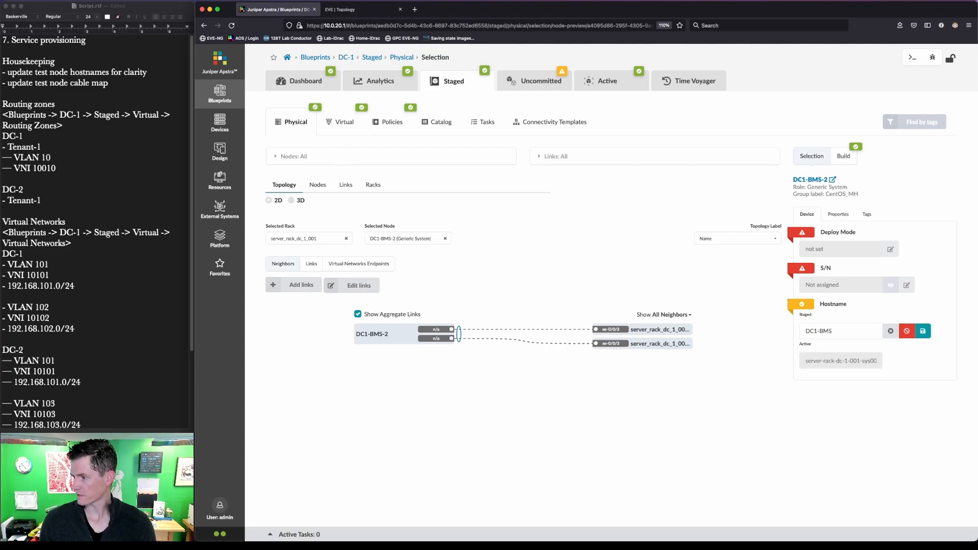
pyautogui.click(841, 331)
pyautogui.write('-2')
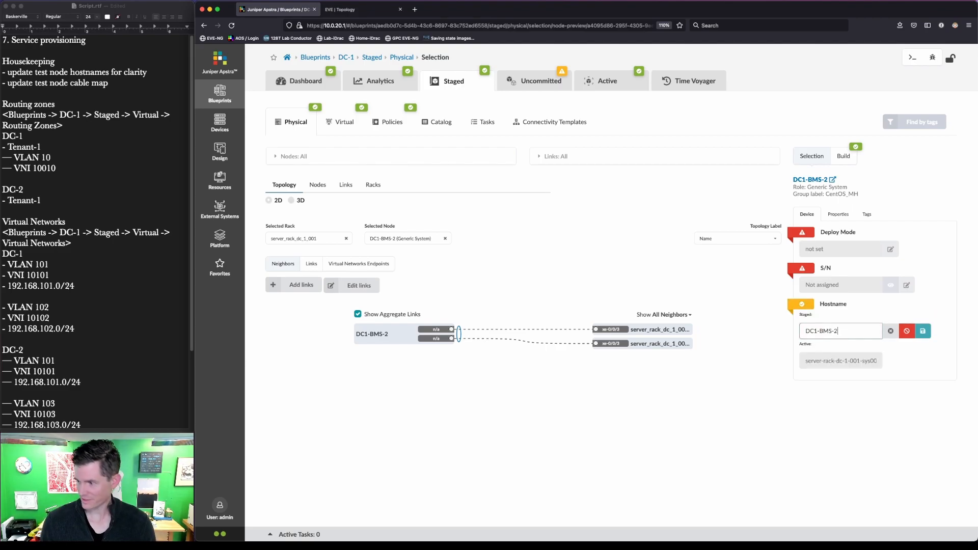
pyautogui.click(922, 331)
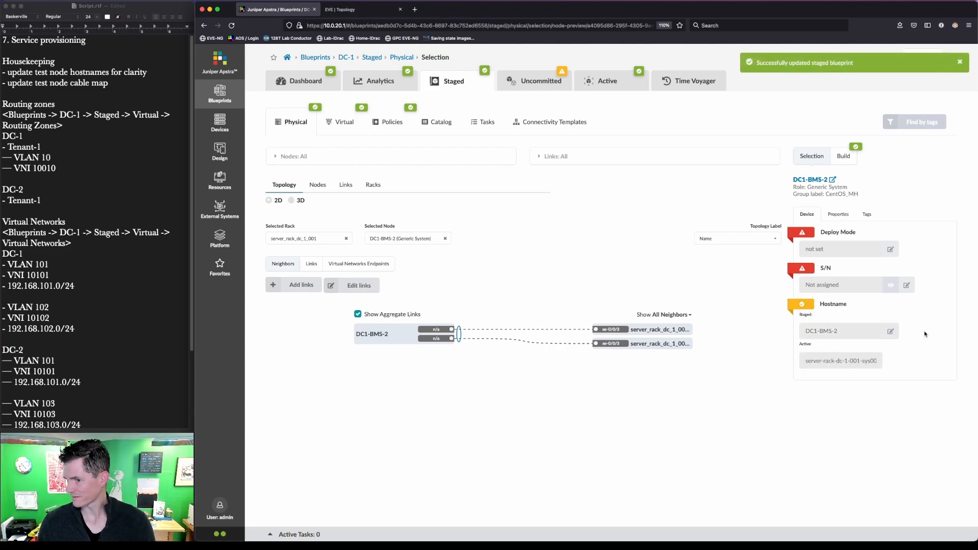
pyautogui.click(840, 214)
# Step: Select the sys002 node and enter DC1-BMS-3 as its hostname
pyautogui.click(813, 216)
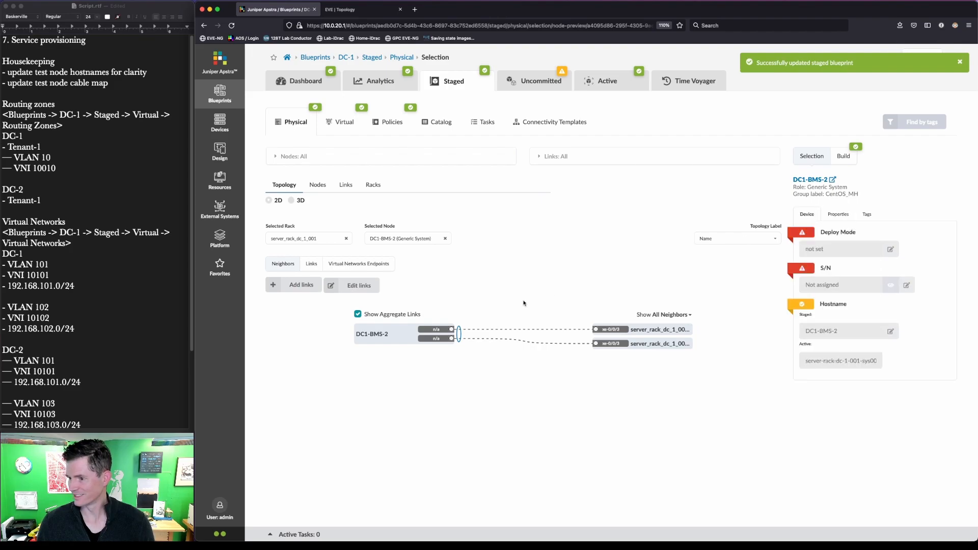
pyautogui.click(447, 238)
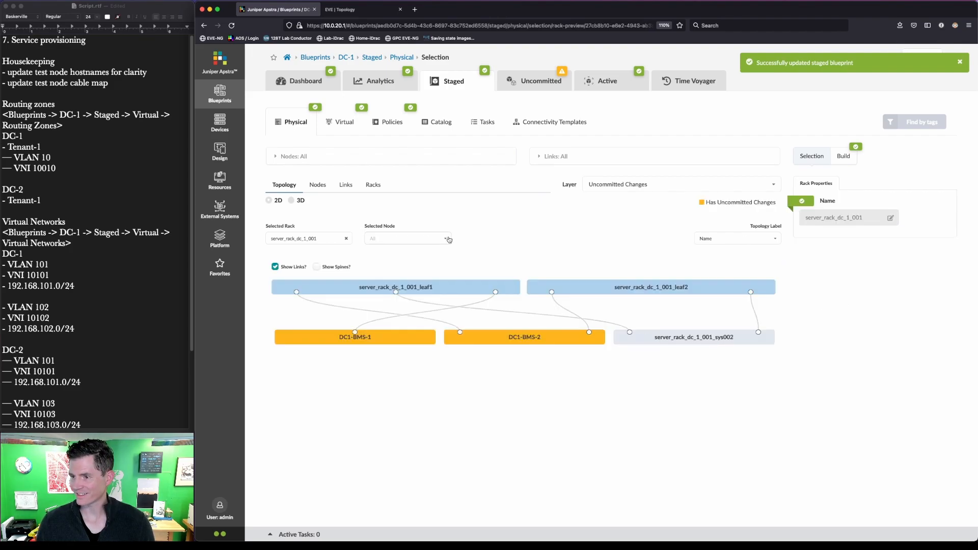
pyautogui.click(685, 339)
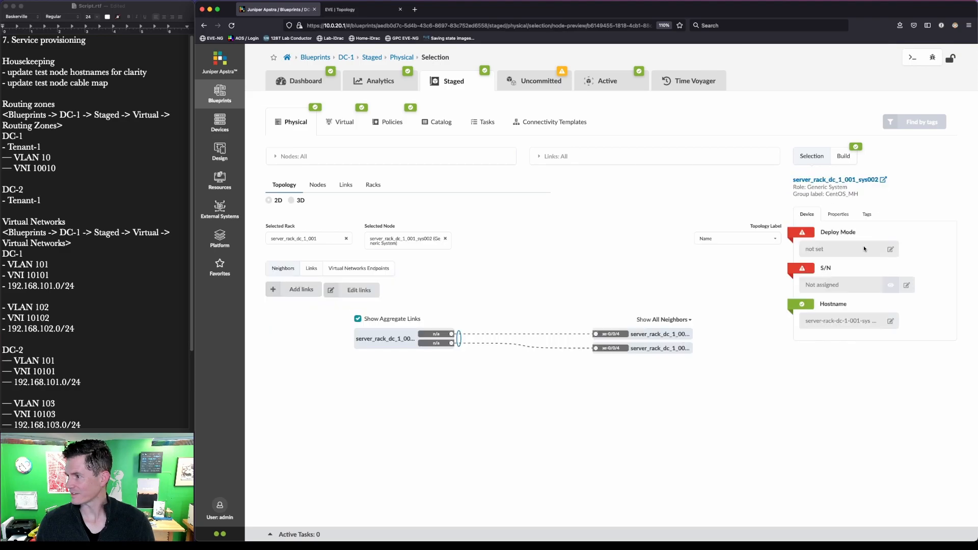
pyautogui.click(890, 321)
pyautogui.tripleClick(845, 321)
pyautogui.write('DC1-BMS-3')
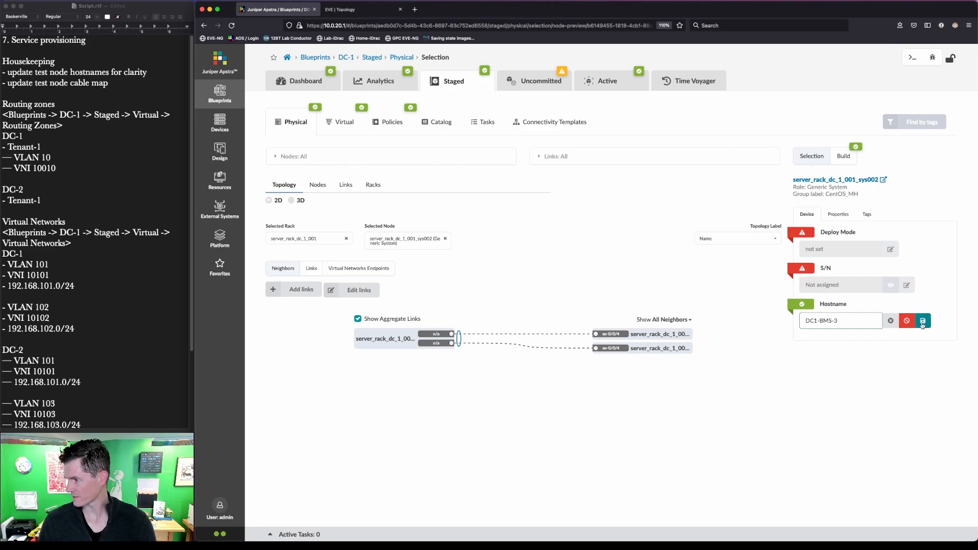
pyautogui.click(922, 322)
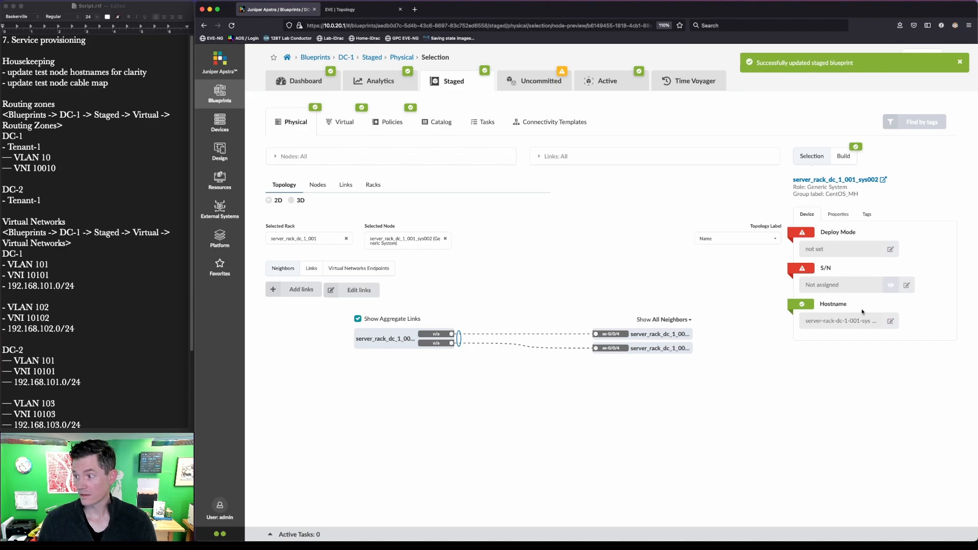
# Step: Retype and save sys002's hostname as DC1-BMS-3
pyautogui.click(890, 321)
pyautogui.tripleClick(865, 321)
pyautogui.write('DC1-0')
pyautogui.press('BackSpace')
pyautogui.write('BM')
pyautogui.press('Return')
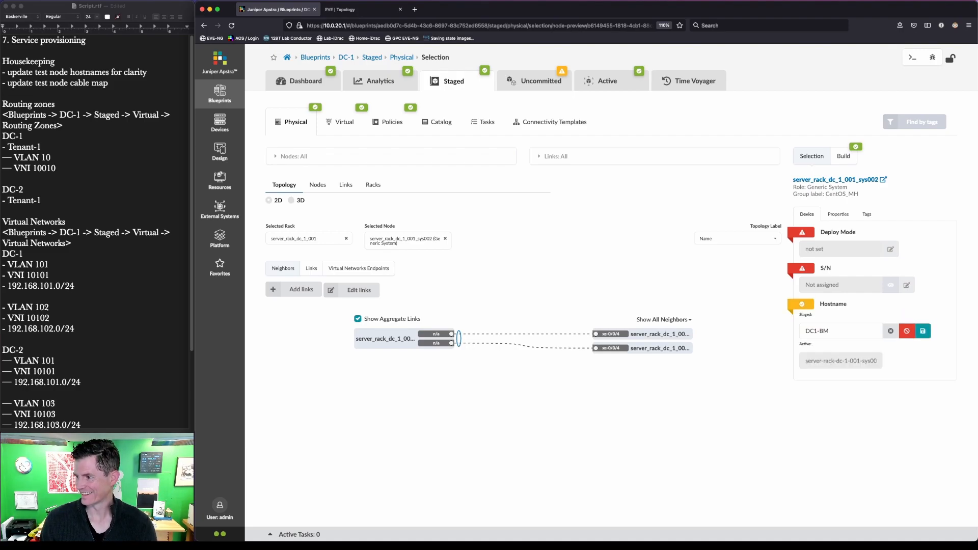
pyautogui.click(864, 330)
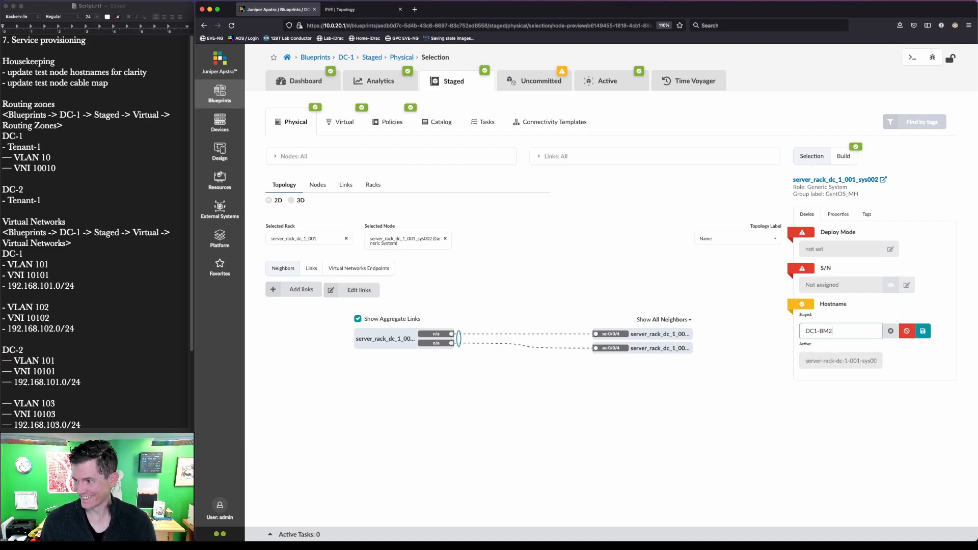
pyautogui.write('S-2')
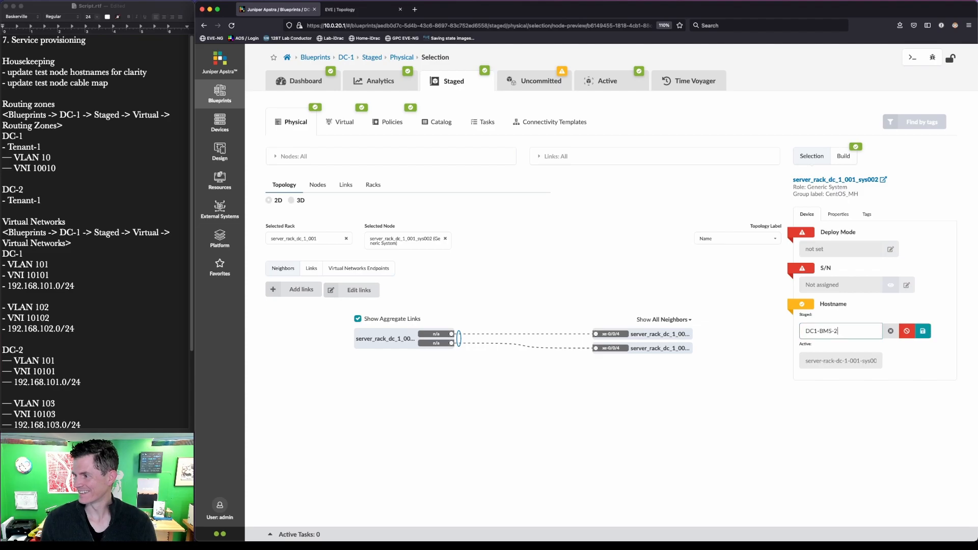
pyautogui.click(924, 332)
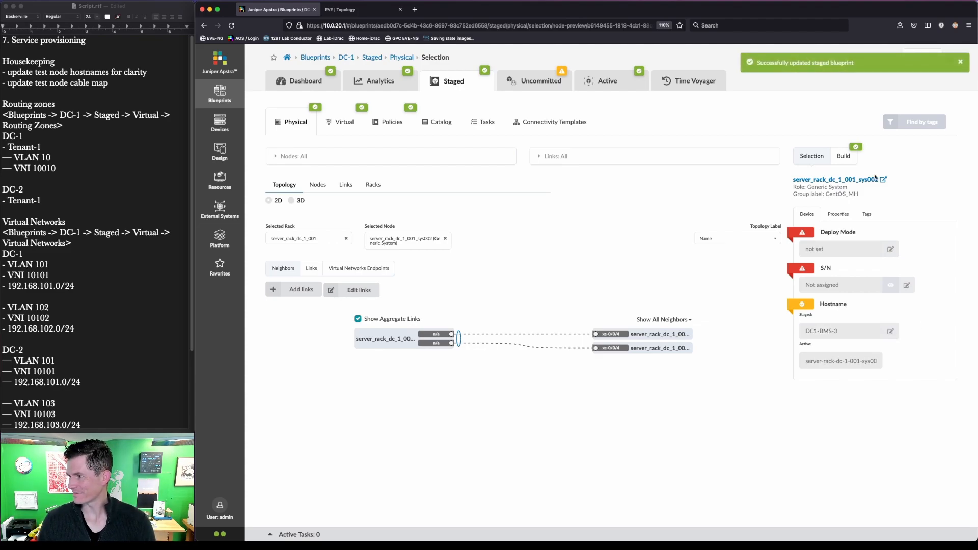
# Step: Set sys002's Properties name to DC1-BMS-3 and bring up the Links list
pyautogui.click(844, 218)
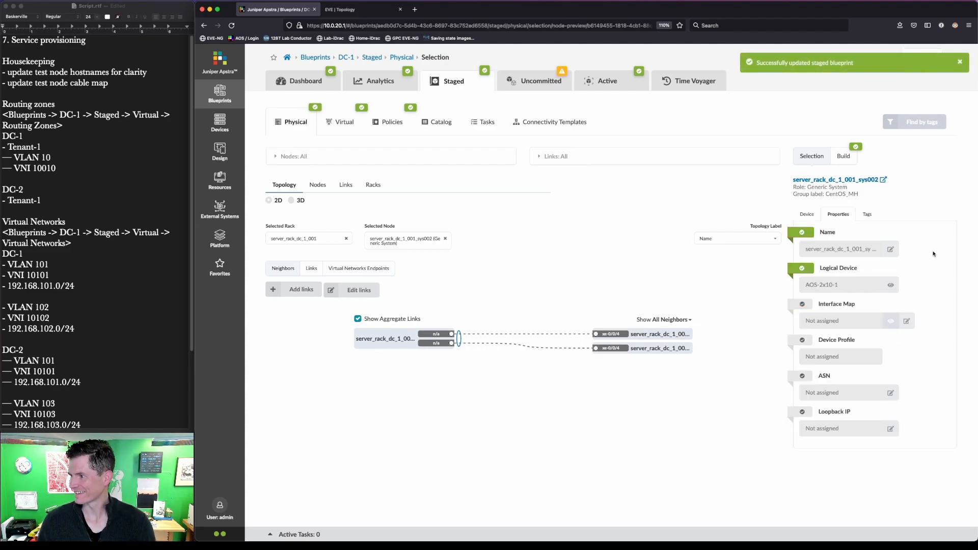
pyautogui.click(891, 249)
pyautogui.press('super+a')
pyautogui.write('DC1')
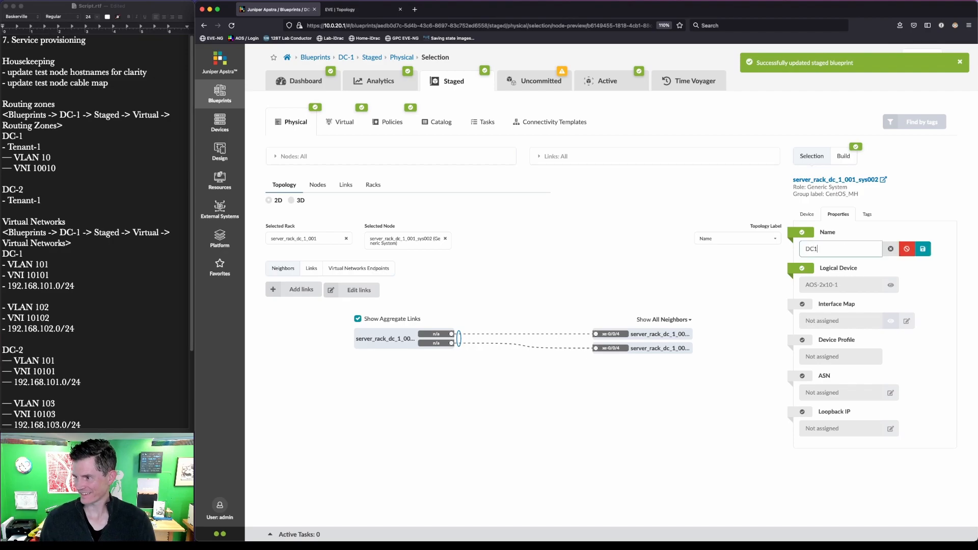
pyautogui.write('-BMS-3')
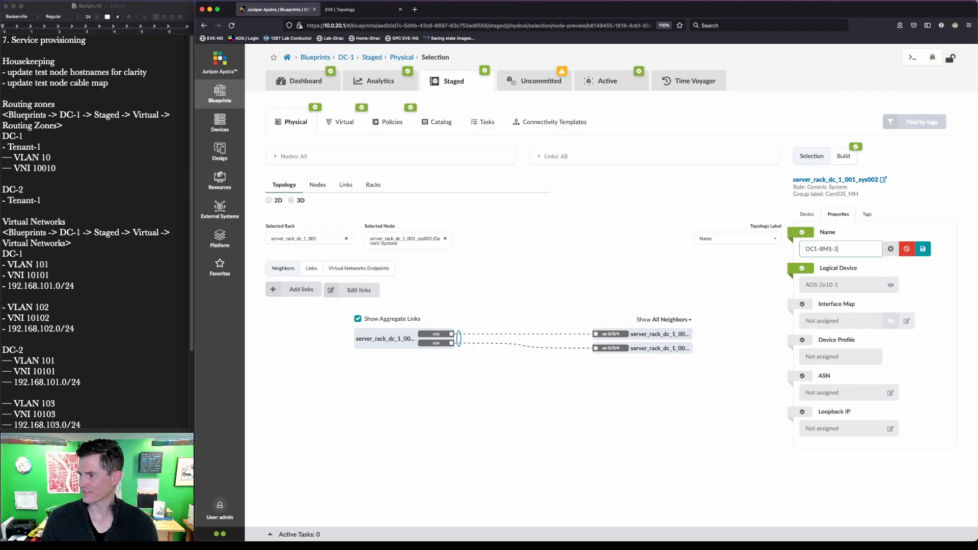
pyautogui.click(922, 249)
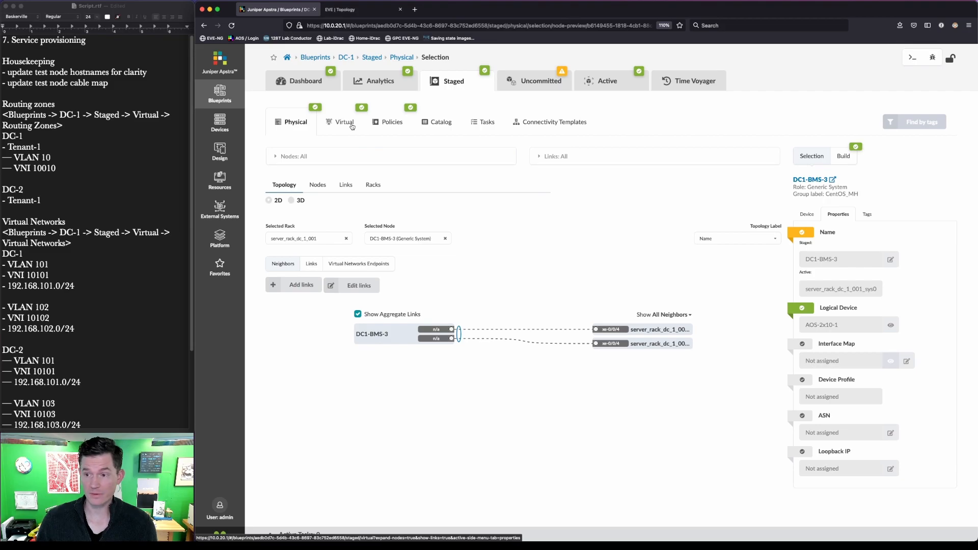
pyautogui.hotkey('ctrl', 'a')
pyautogui.moveTo(328, 172)
pyautogui.mouseDown()
pyautogui.moveTo(361, 201)
pyautogui.moveTo(308, 238)
pyautogui.mouseUp()
pyautogui.click(345, 185)
# Step: Open the cabling map editor and review all 13 DC-1 links before checking the EVE-NG topology
pyautogui.click(305, 246)
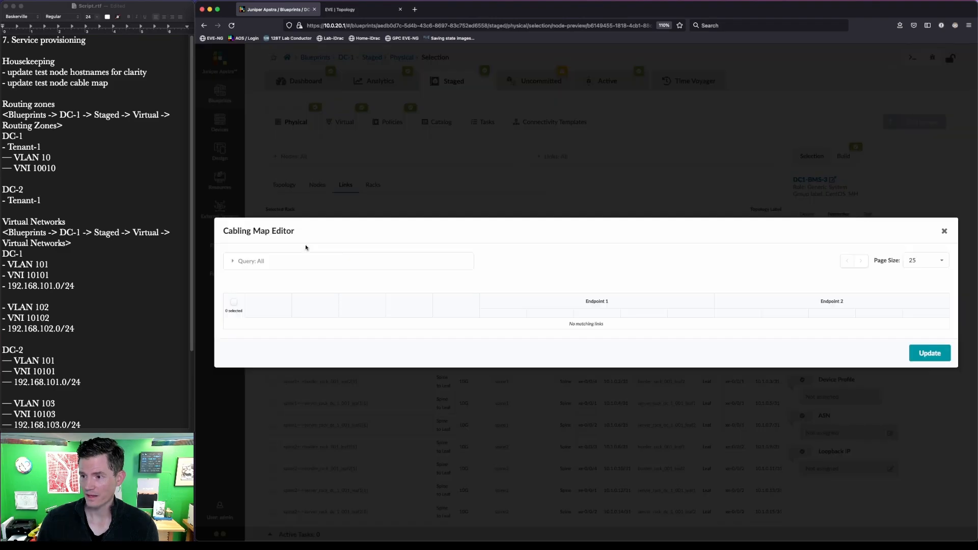
pyautogui.hotkey('ctrl', 'a')
pyautogui.moveTo(428, 351)
pyautogui.mouseDown()
pyautogui.moveTo(448, 372)
pyautogui.moveTo(470, 454)
pyautogui.mouseUp()
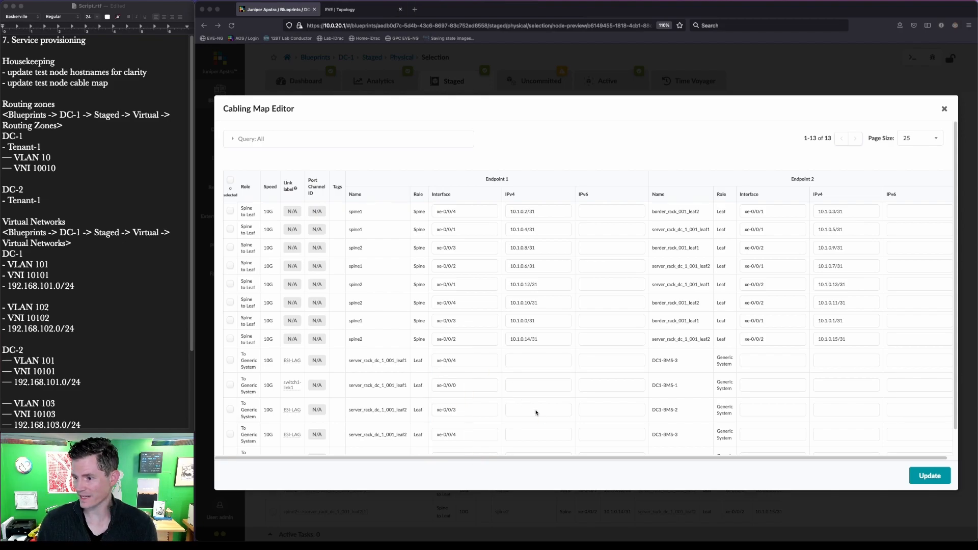
pyautogui.scroll(-1, 710, 436)
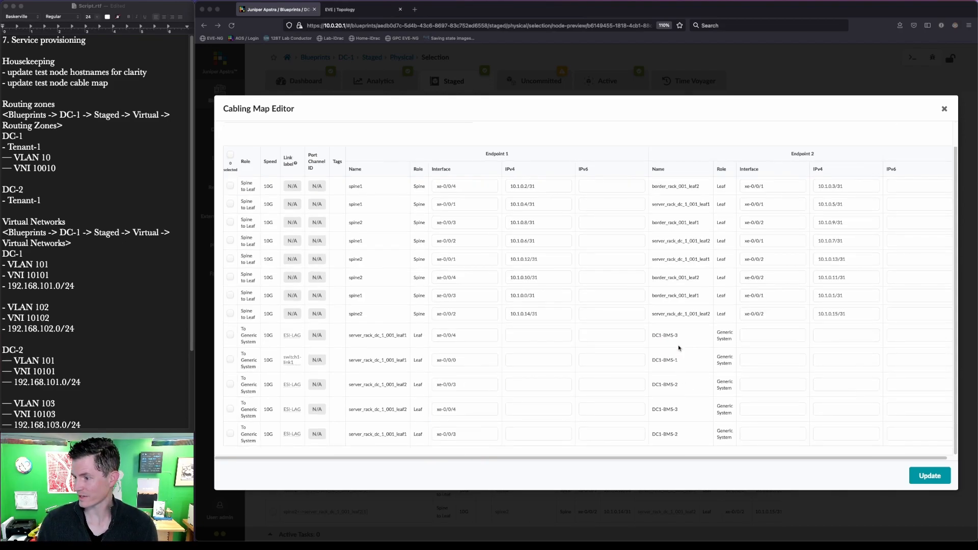
pyautogui.moveTo(647, 325)
pyautogui.mouseDown()
pyautogui.moveTo(670, 448)
pyautogui.moveTo(691, 448)
pyautogui.mouseUp()
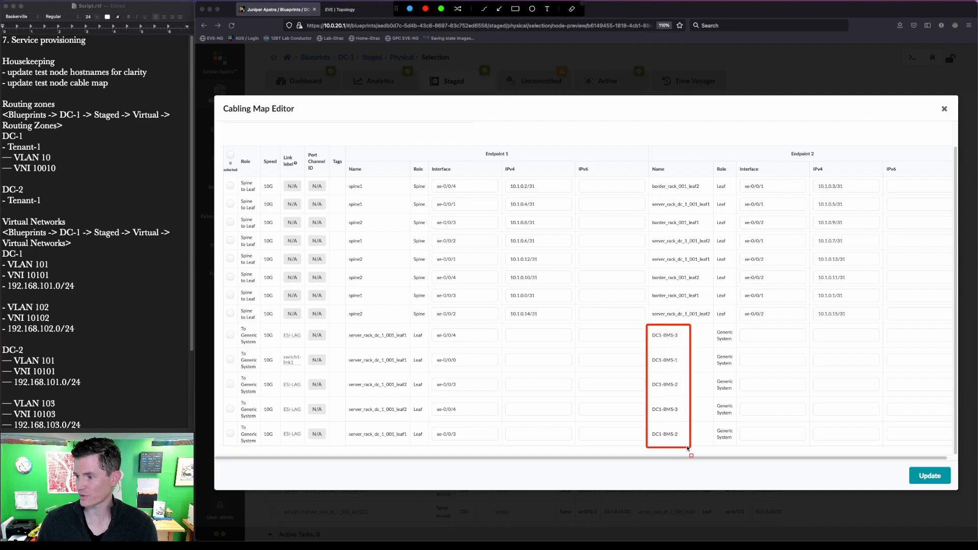
pyautogui.click(346, 10)
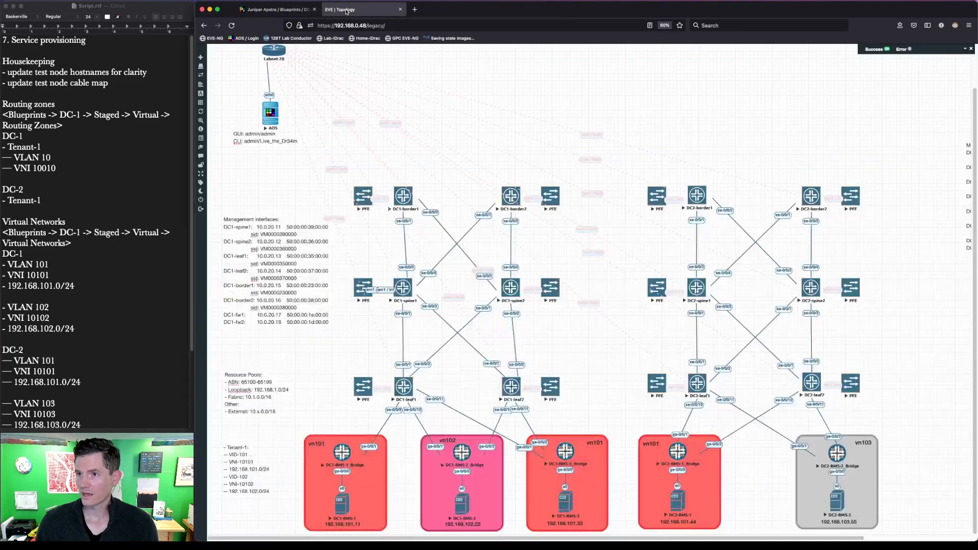
# Step: Check that DC1-leaf1's server ports are xe-0/0/9 and xe-0/0/10 in the EVE-NG diagram
pyautogui.moveTo(378, 402); pyautogui.dragTo(405, 421)
pyautogui.moveTo(284, 430); pyautogui.dragTo(401, 543)
pyautogui.press('Escape')
pyautogui.moveTo(402, 404)
pyautogui.mouseDown()
pyautogui.moveTo(426, 421)
pyautogui.moveTo(535, 416)
pyautogui.mouseUp()
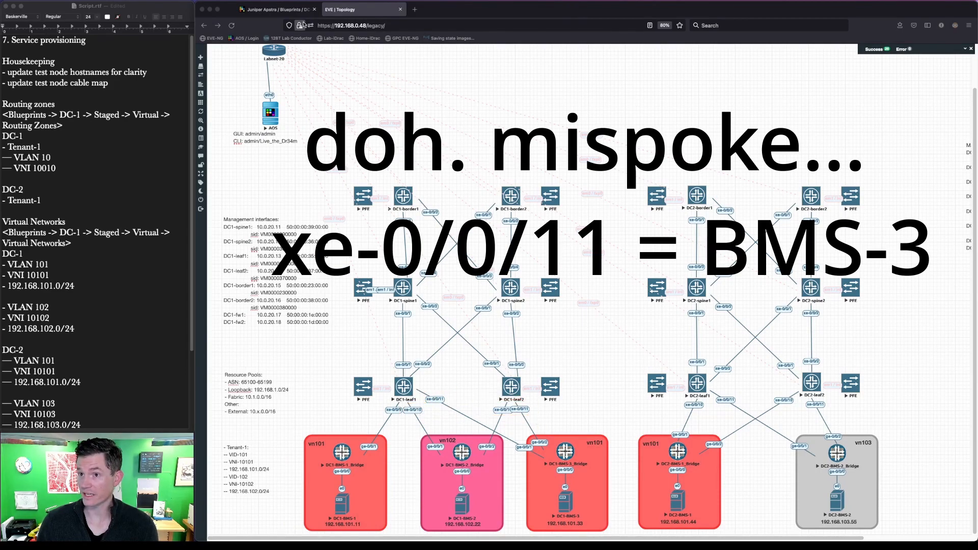
pyautogui.click(275, 10)
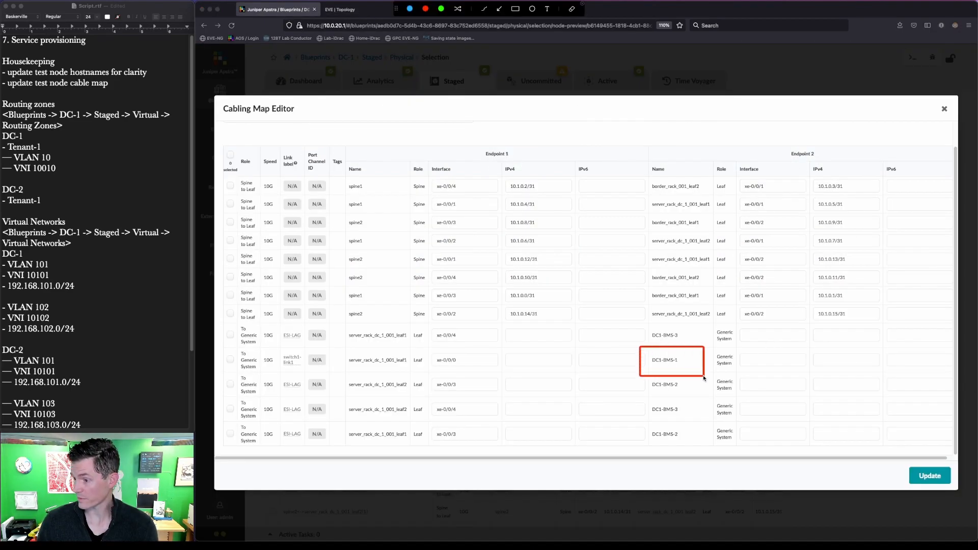
# Step: Move the server links to leaf ports xe-0/0/9, xe-0/0/10, xe-0/0/11 and xe-0/0/13 and update the cabling map
pyautogui.click(485, 361)
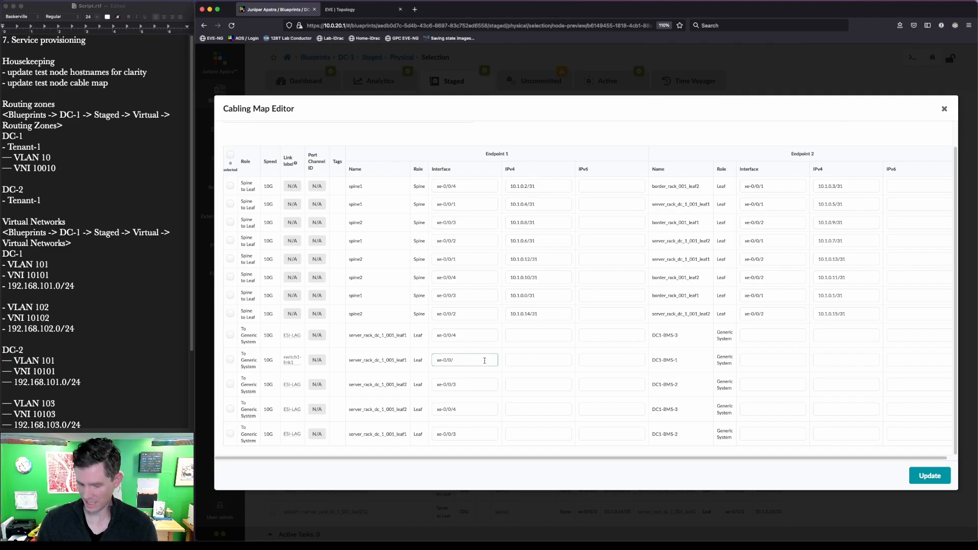
pyautogui.write('9')
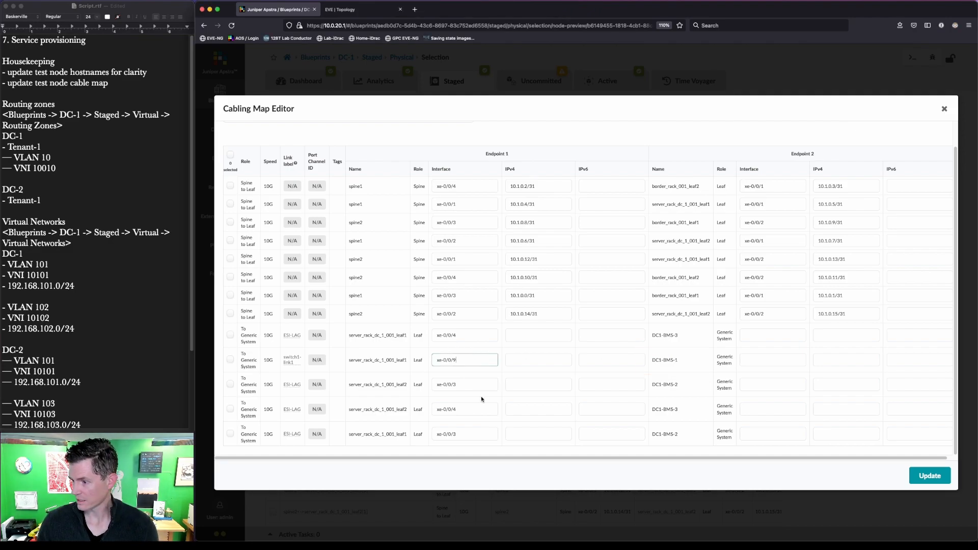
pyautogui.click(462, 385)
pyautogui.press('BackSpace')
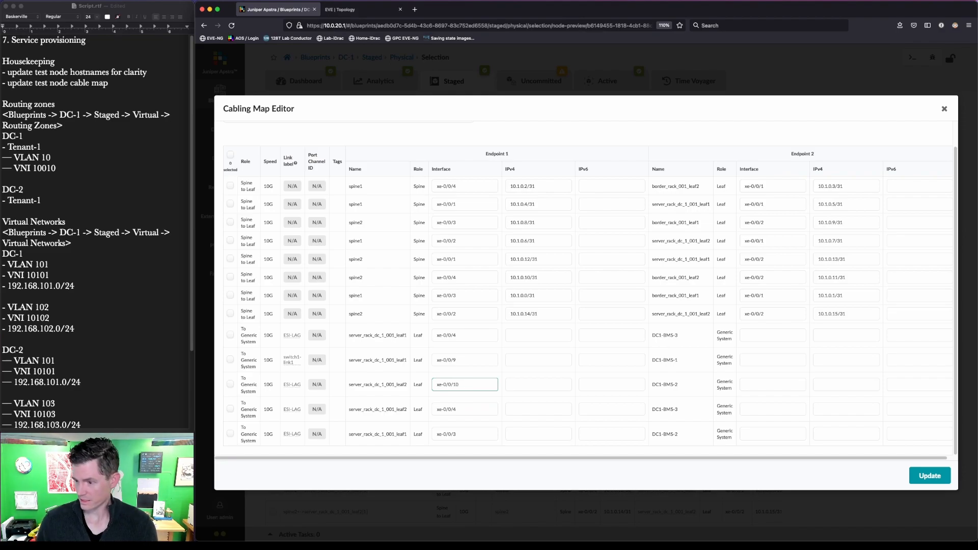
pyautogui.click(467, 435)
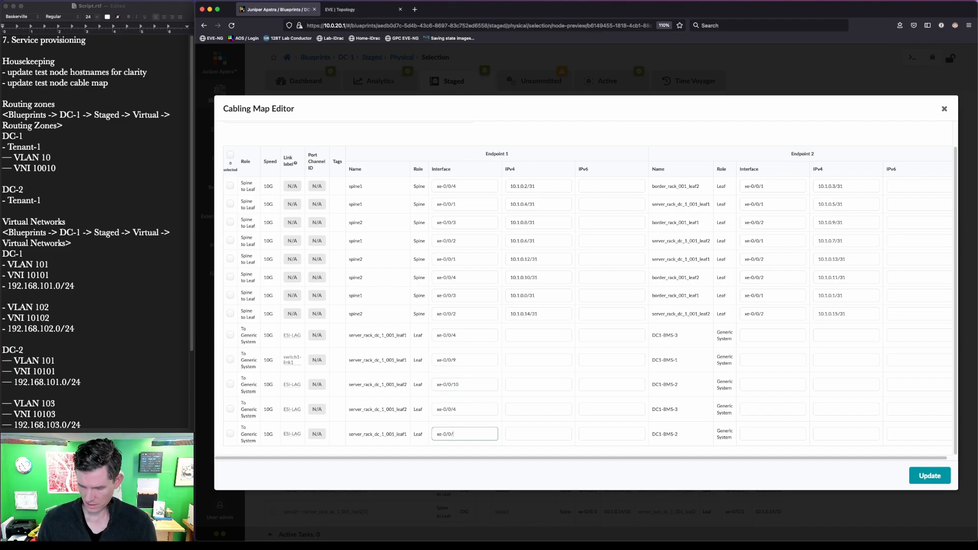
pyautogui.click(466, 335)
pyautogui.press('BackSpace')
pyautogui.write('11')
pyautogui.click(467, 410)
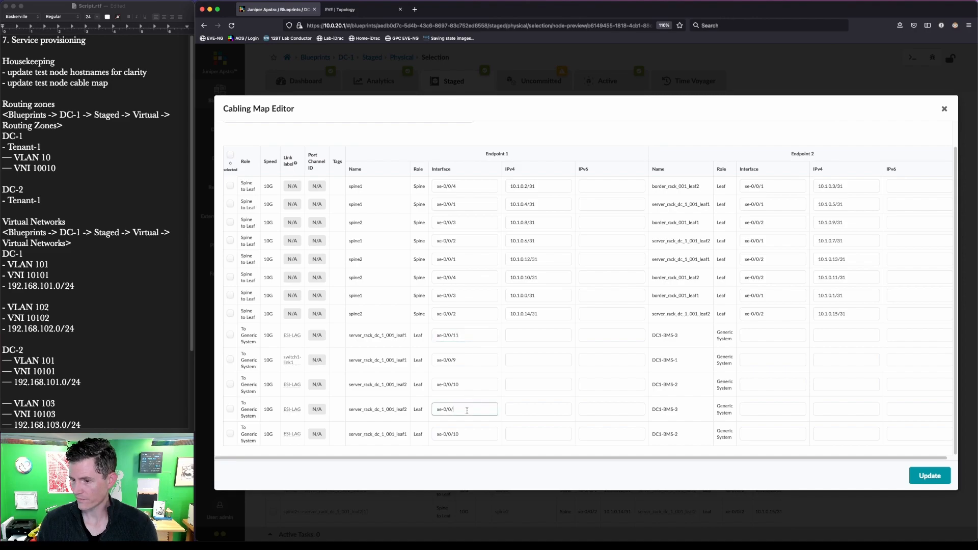
pyautogui.click(930, 475)
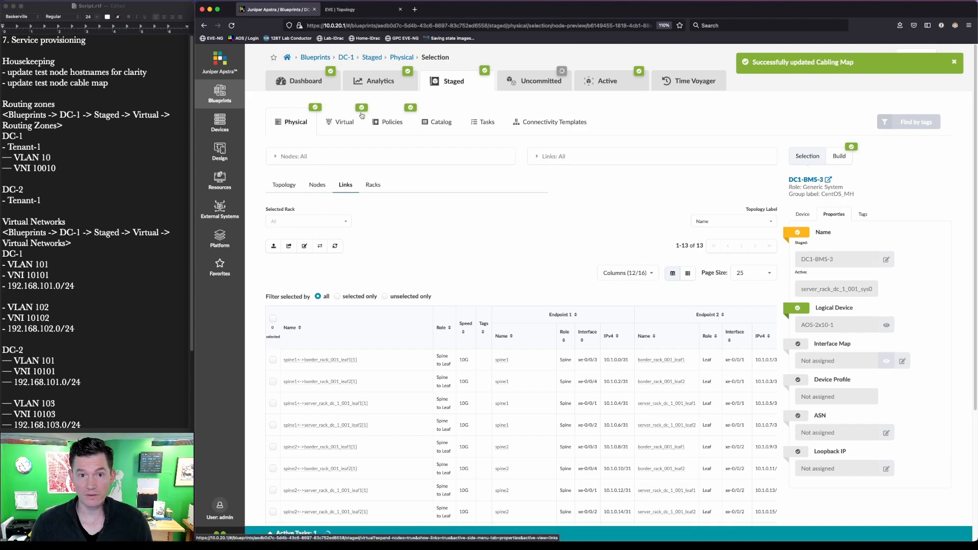
# Step: Check the script notes and go to the staged blueprint's Routing Zones list
pyautogui.click(127, 199)
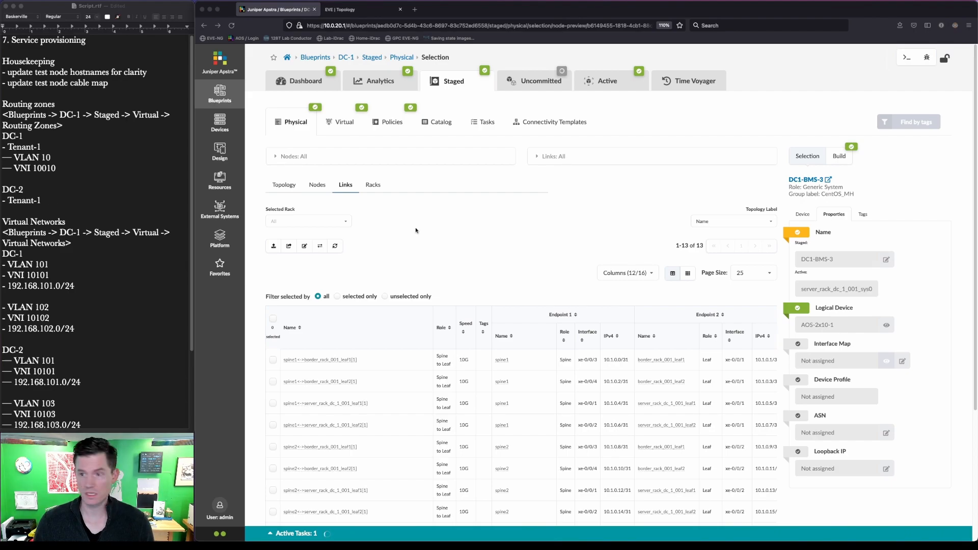
pyautogui.click(354, 122)
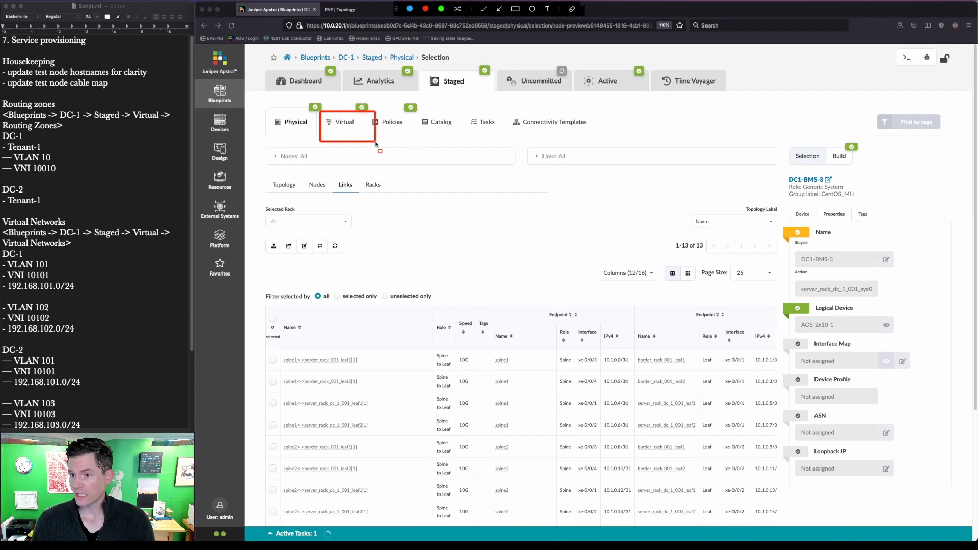
pyautogui.click(356, 126)
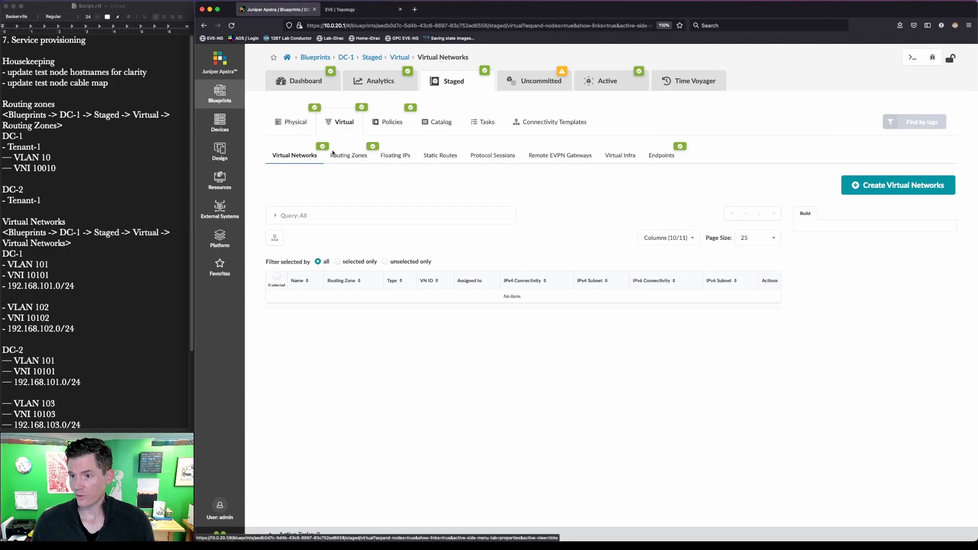
pyautogui.hotkey('ctrl', 'a')
pyautogui.moveTo(324, 143); pyautogui.dragTo(379, 174)
pyautogui.press('Escape')
pyautogui.click(356, 155)
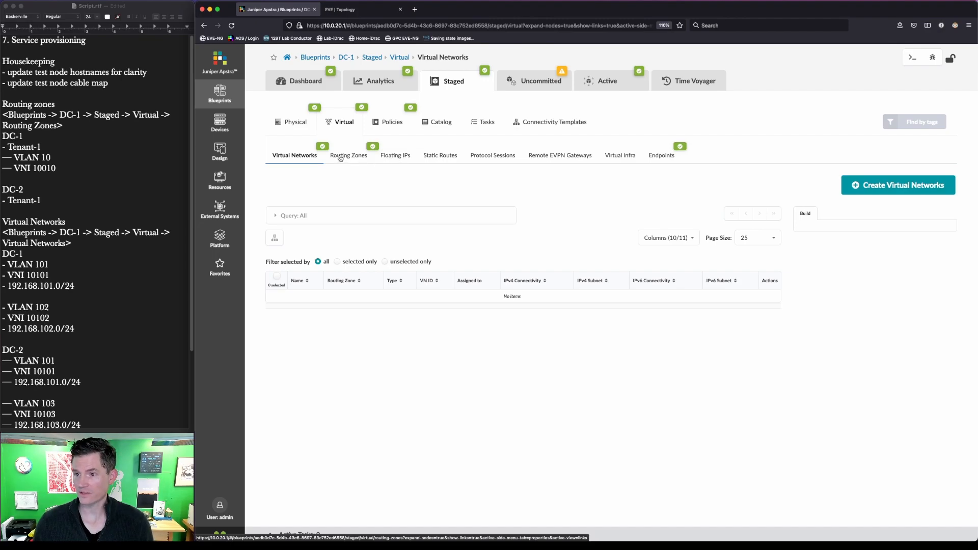
pyautogui.click(370, 123)
pyautogui.click(337, 127)
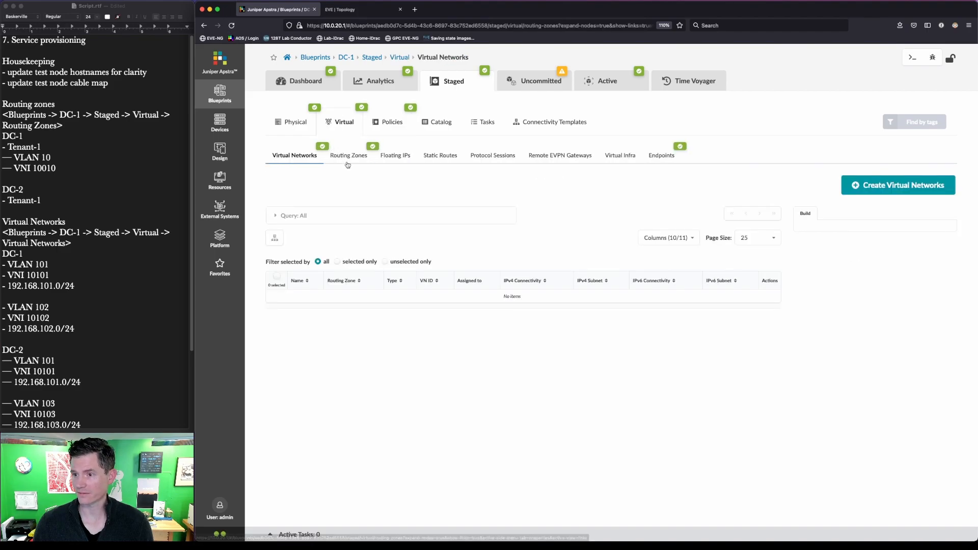
pyautogui.click(348, 162)
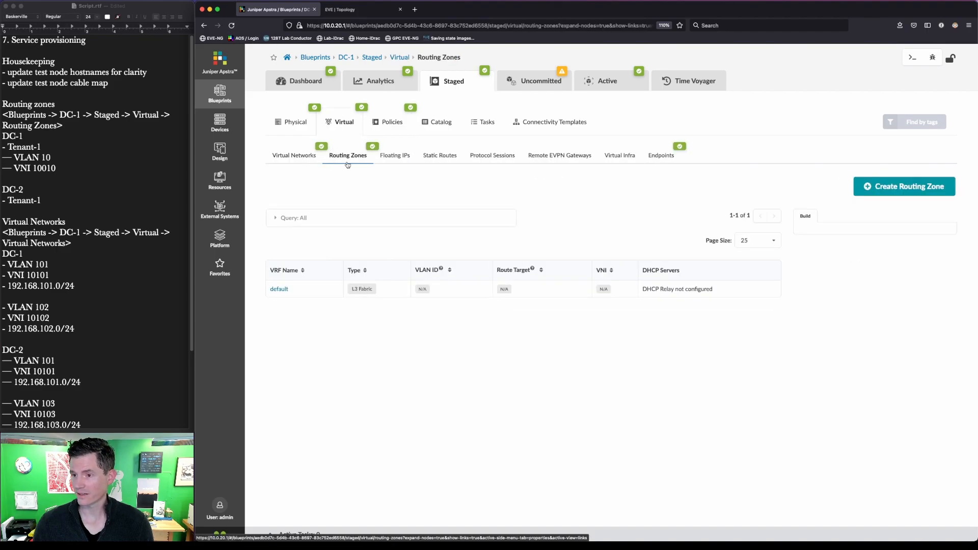
# Step: Create routing zone Tenant-1 with VLAN ID 10 and VNI 10010
pyautogui.click(897, 190)
pyautogui.write('Tenant-1')
pyautogui.press('Tab')
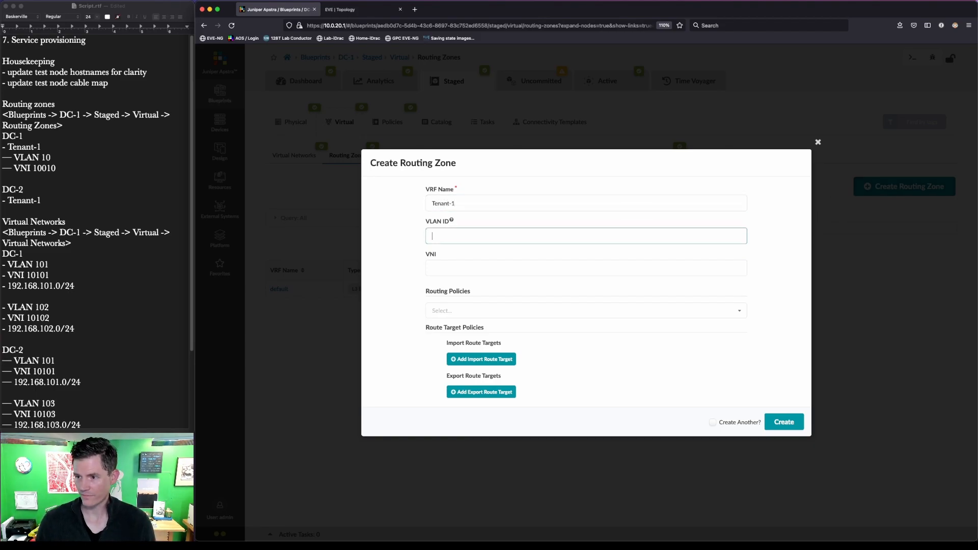
pyautogui.write('10')
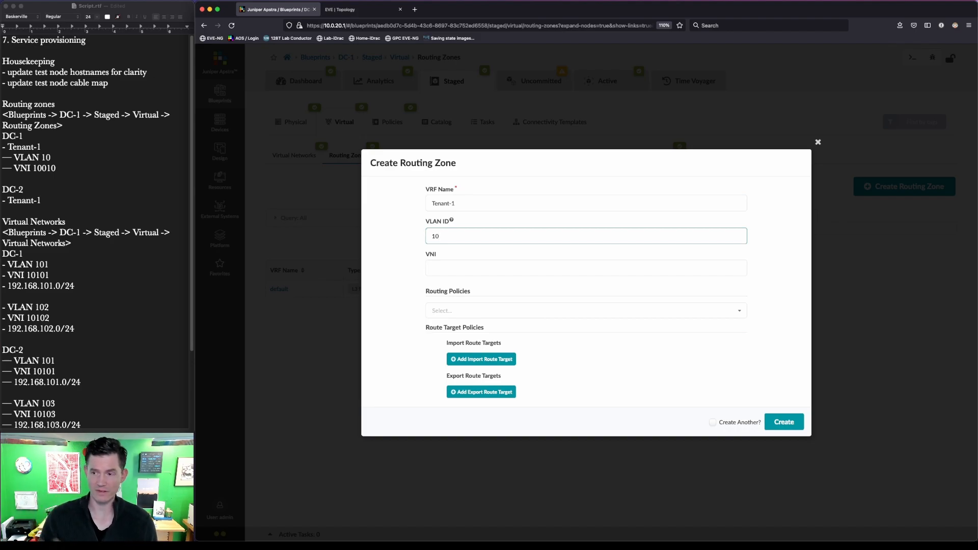
pyautogui.press('Tab')
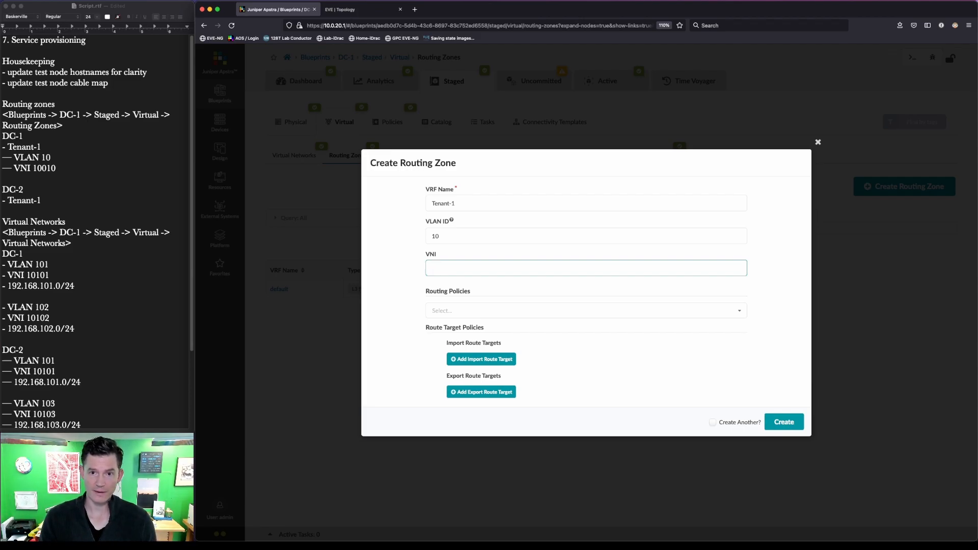
pyautogui.write('10010')
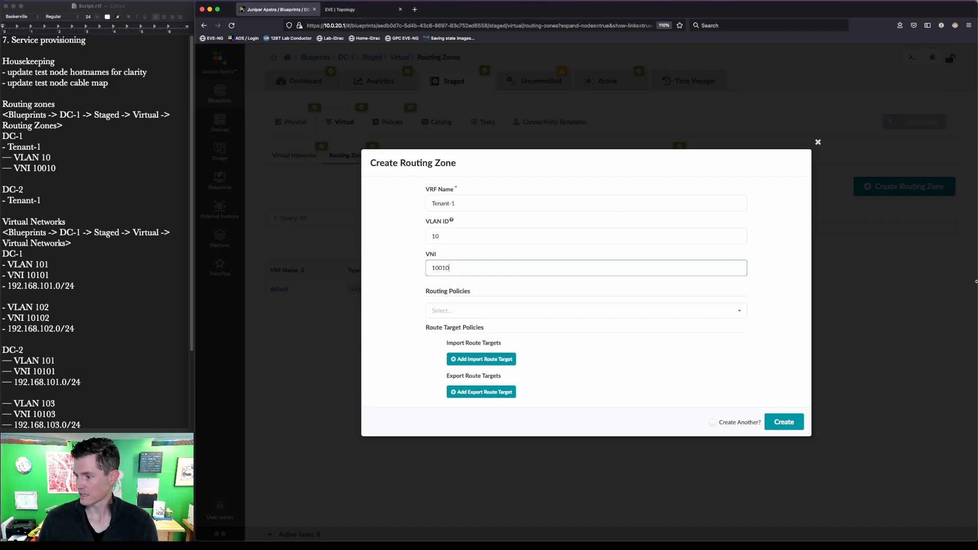
pyautogui.click(784, 422)
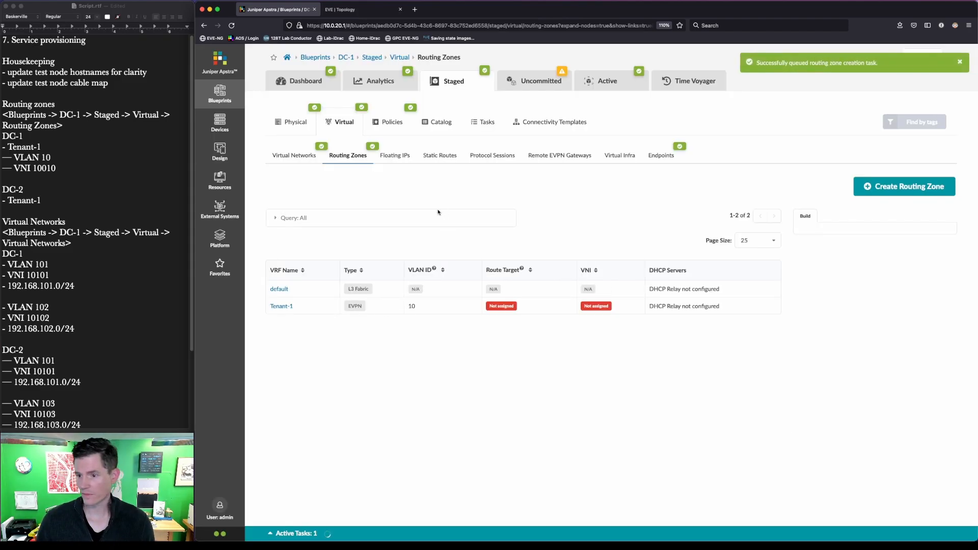
# Step: Start a new VXLAN virtual network vn101 in Tenant-1, using the same VLAN ID on all leafs
pyautogui.click(301, 157)
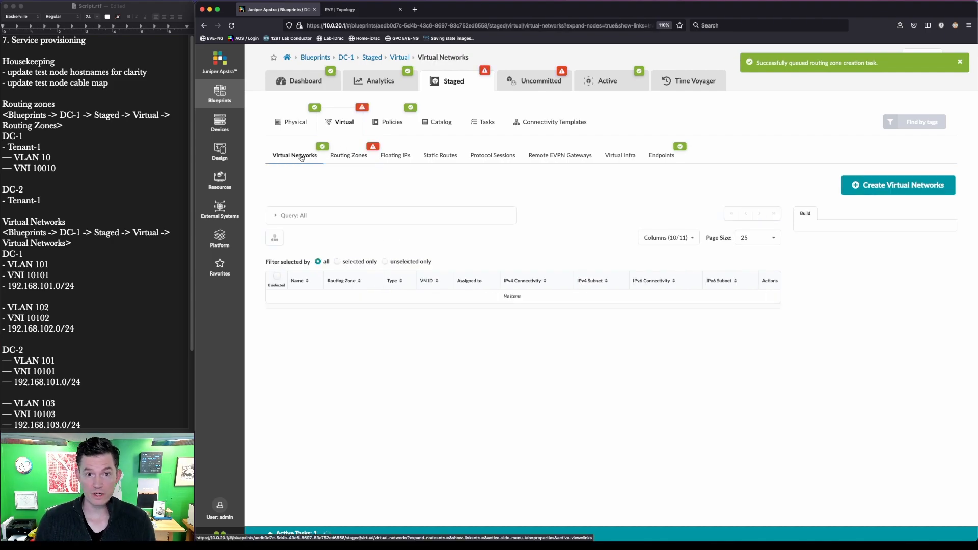
pyautogui.click(898, 185)
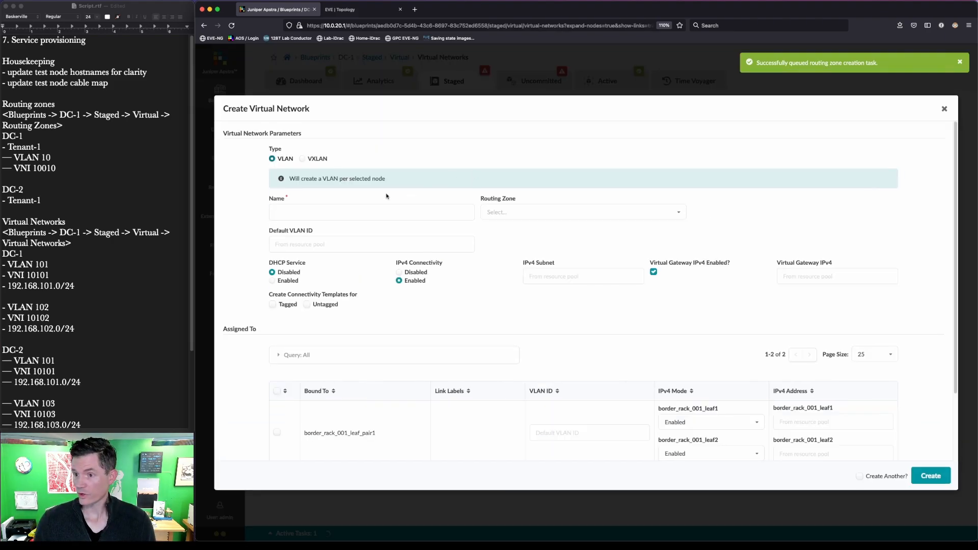
pyautogui.click(302, 159)
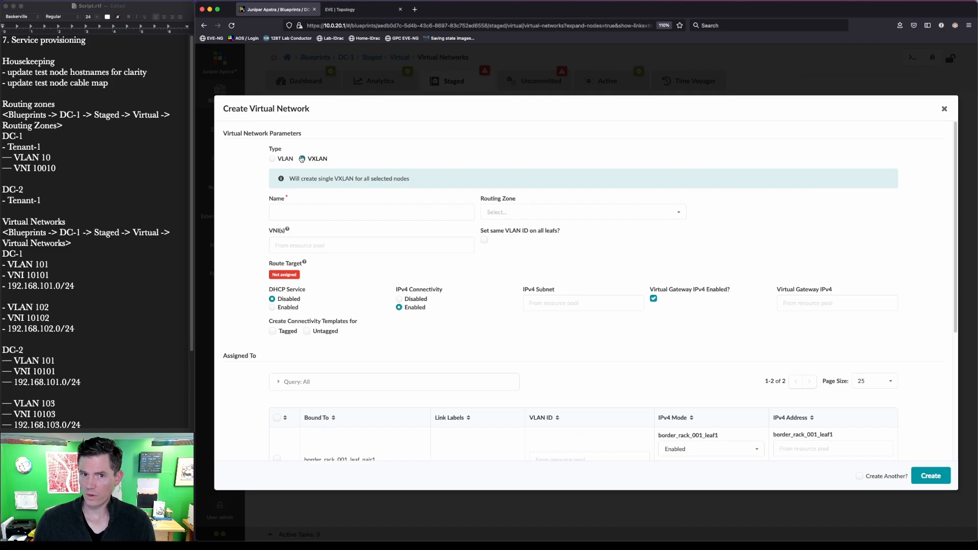
pyautogui.click(321, 213)
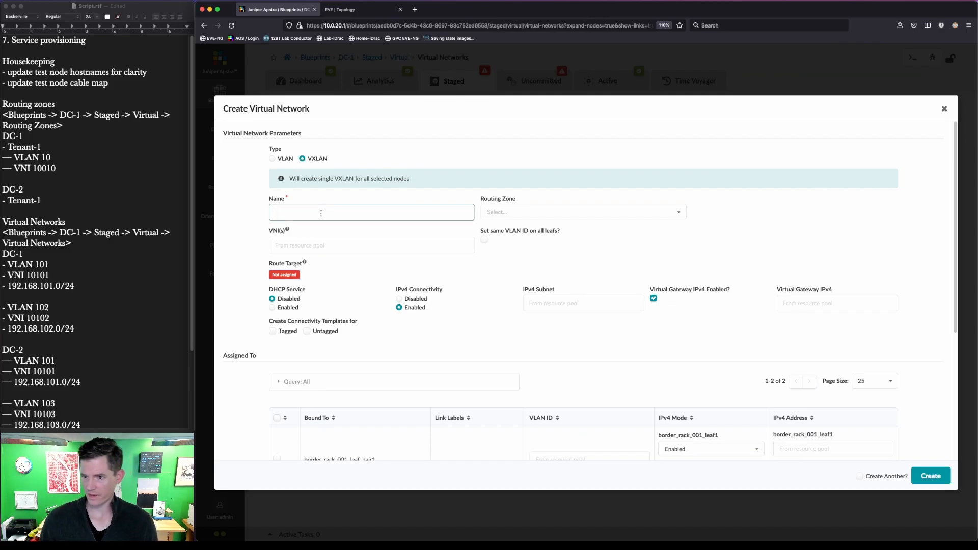
pyautogui.write('vn101')
pyautogui.press('Tab')
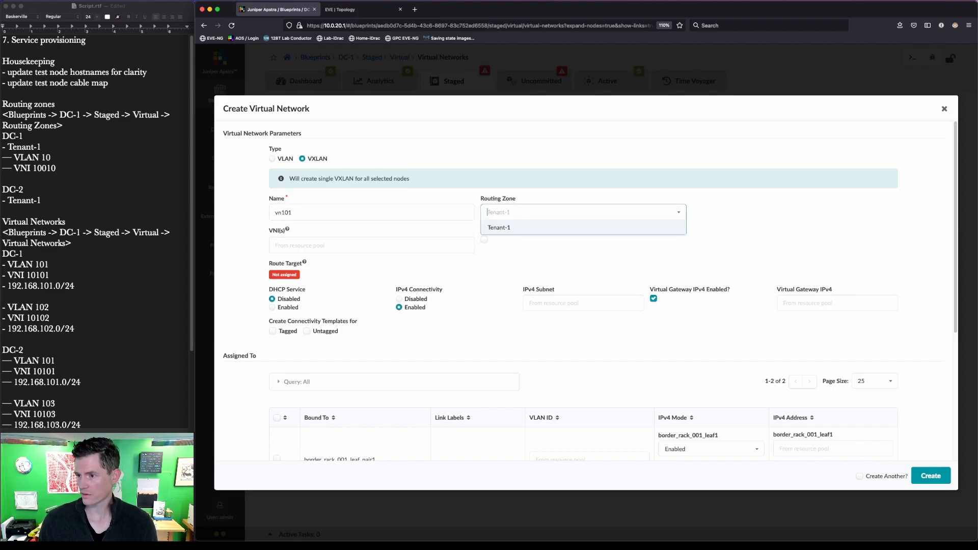
pyautogui.press('Return')
pyautogui.press('Tab')
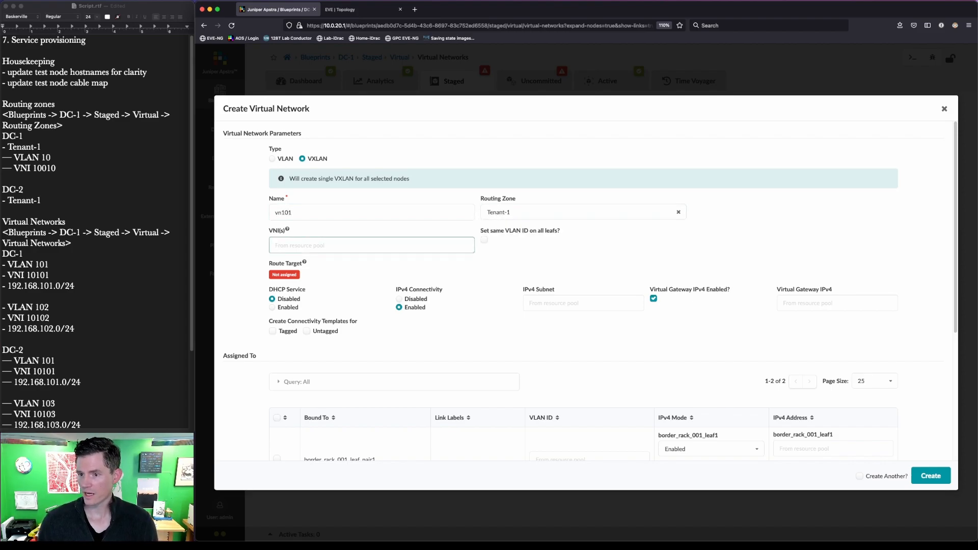
pyautogui.click(483, 240)
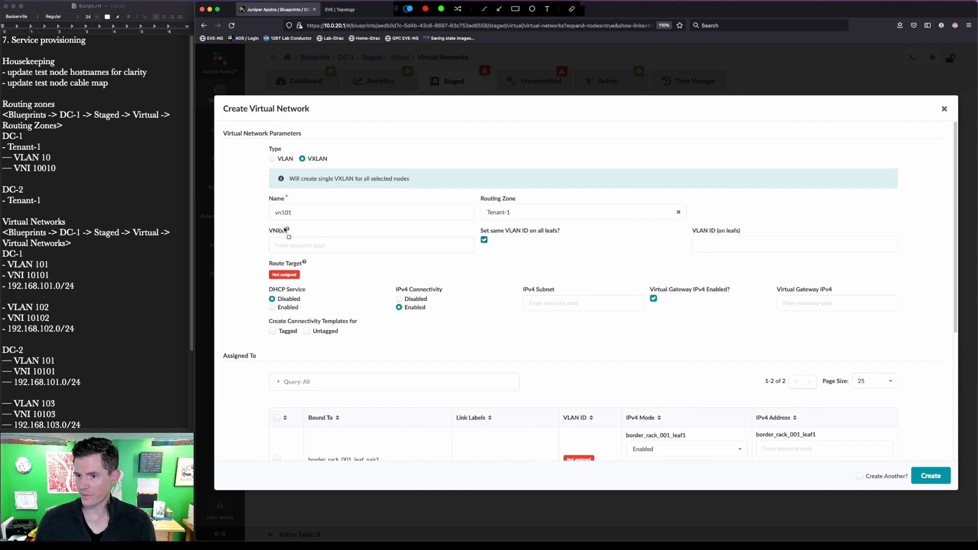
# Step: Enter VNI 10101, VLAN 101, subnet 192.168.101.0/24 and gateway 192.168.101.1
pyautogui.moveTo(266, 224); pyautogui.dragTo(924, 263)
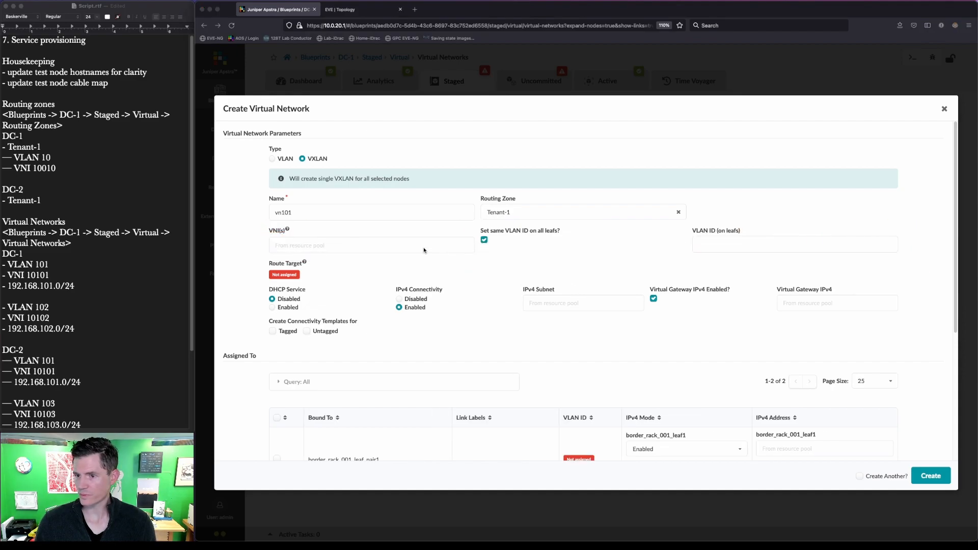
pyautogui.click(352, 247)
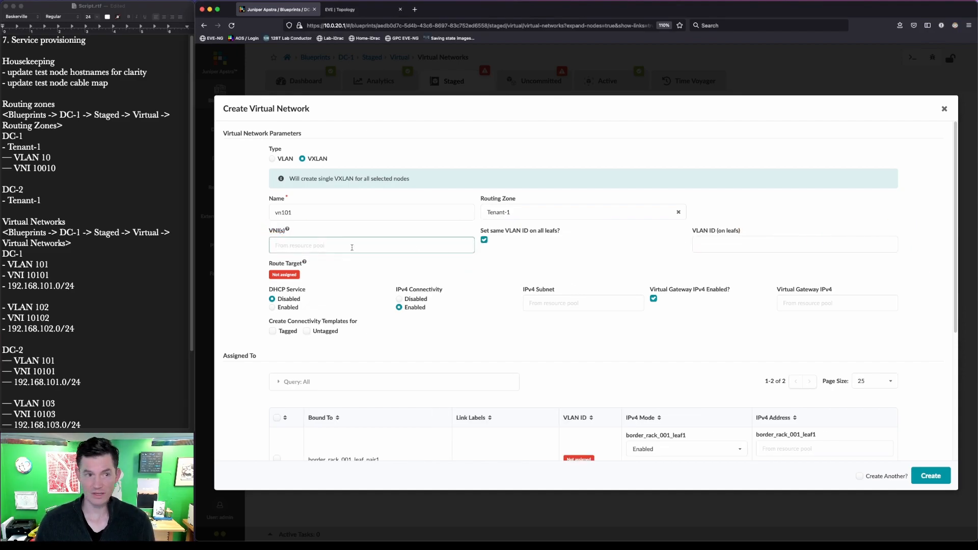
pyautogui.moveTo(261, 190); pyautogui.dragTo(308, 232)
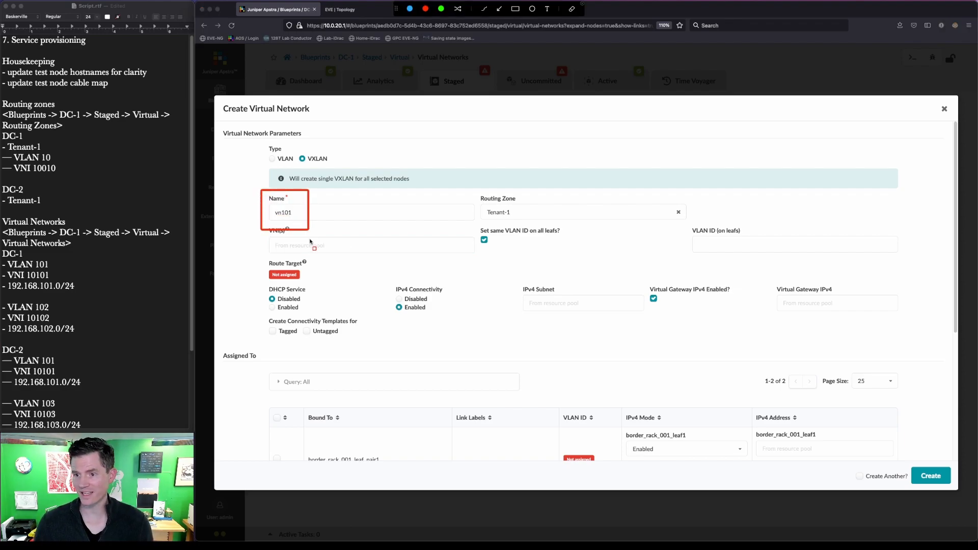
pyautogui.press('Escape')
pyautogui.click(311, 245)
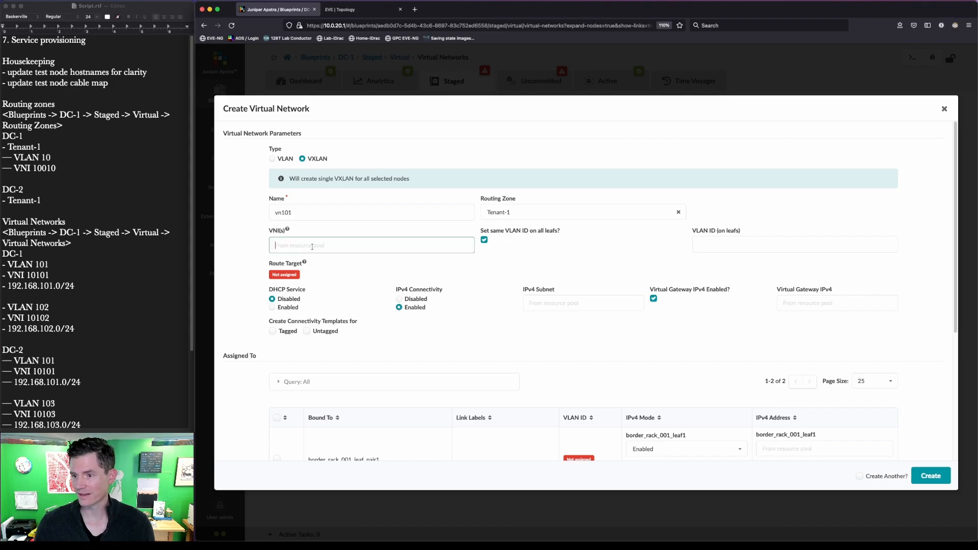
pyautogui.write('10101')
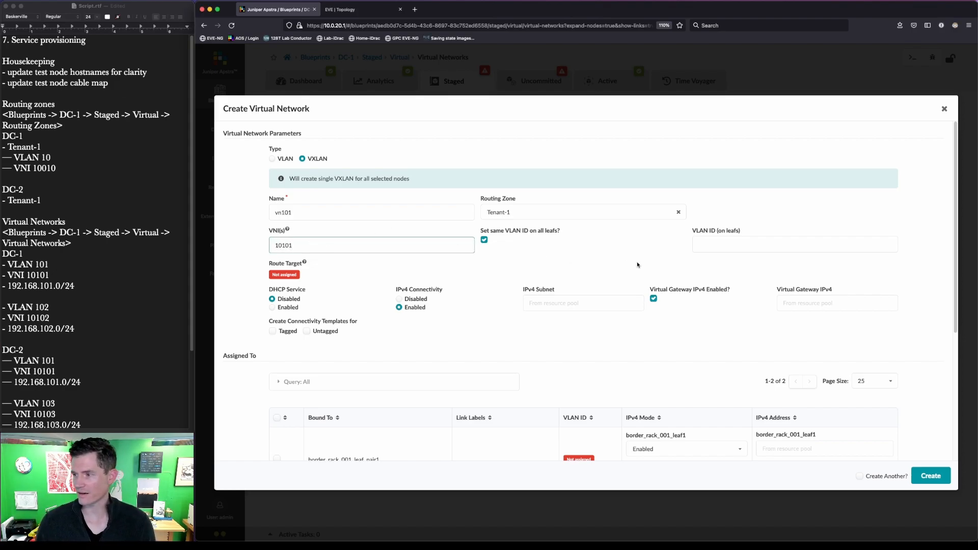
pyautogui.click(728, 244)
pyautogui.write('101')
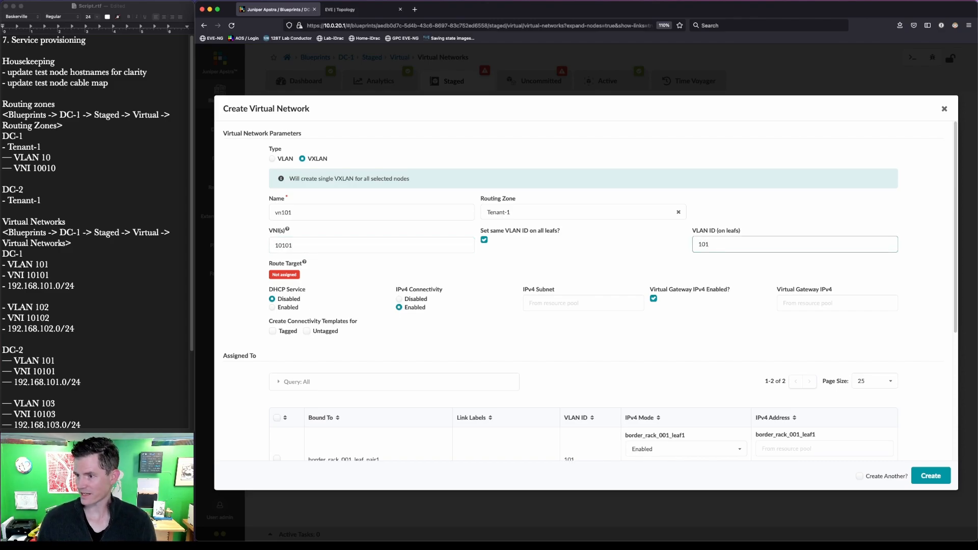
pyautogui.click(581, 303)
pyautogui.write('192.168.101.0/24')
pyautogui.press('Tab')
pyautogui.press('Tab')
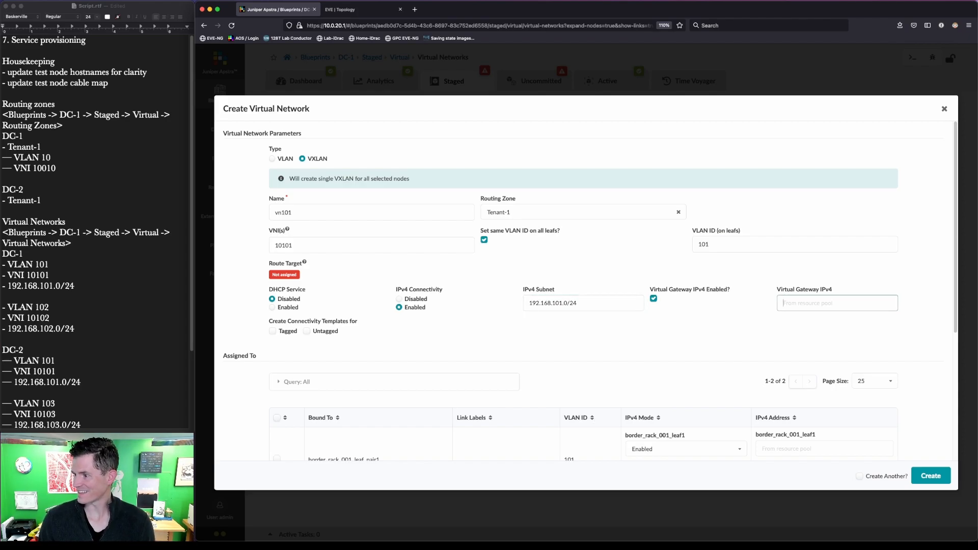
pyautogui.write('1')
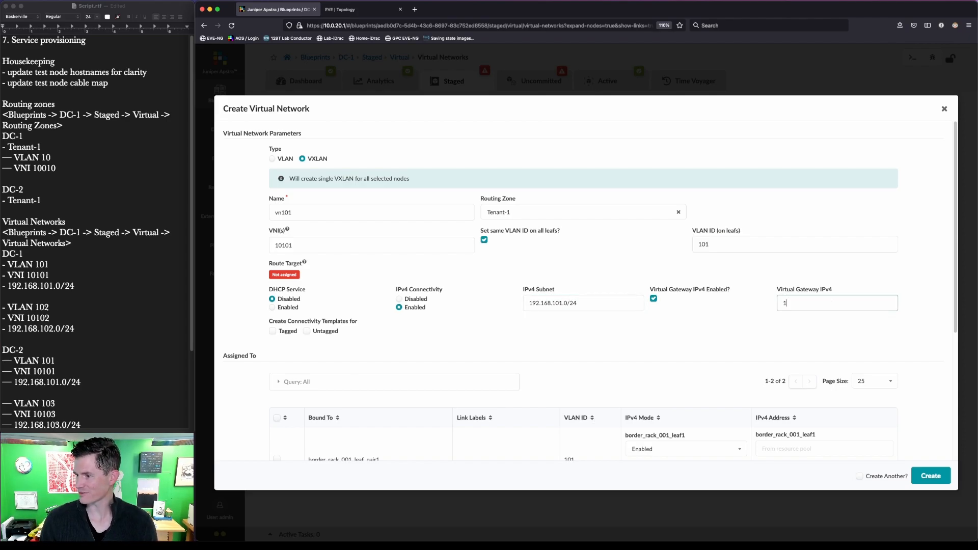
pyautogui.write('92.168.1')
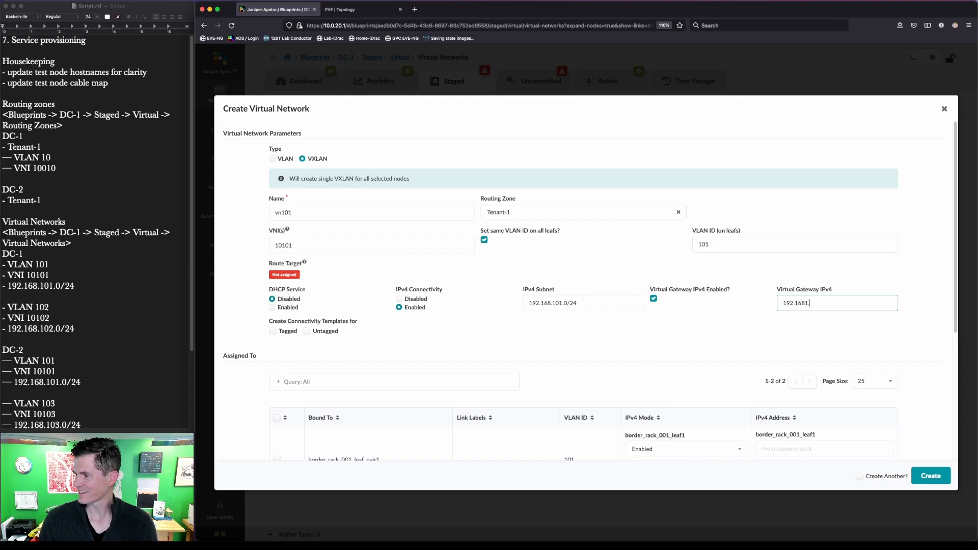
pyautogui.write('01.1')
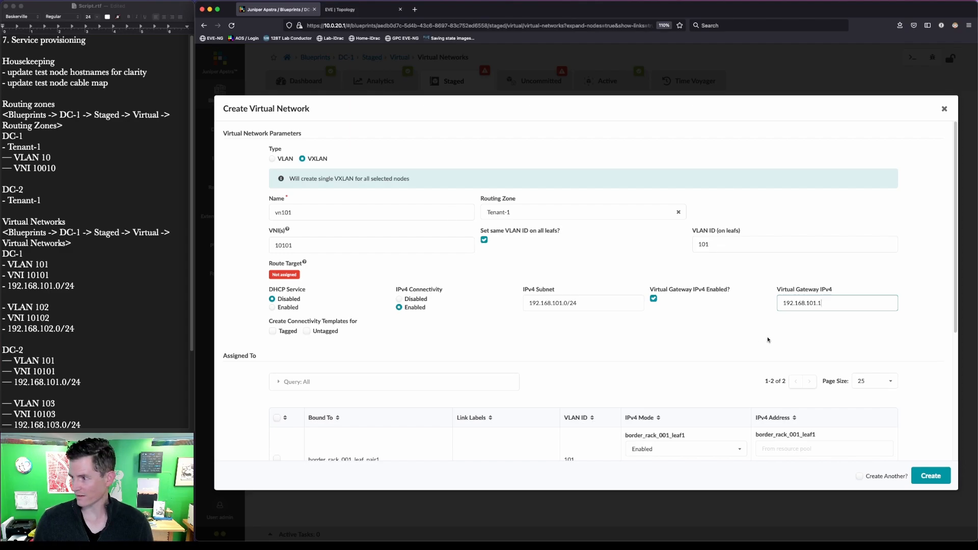
pyautogui.scroll(-1, 666, 326)
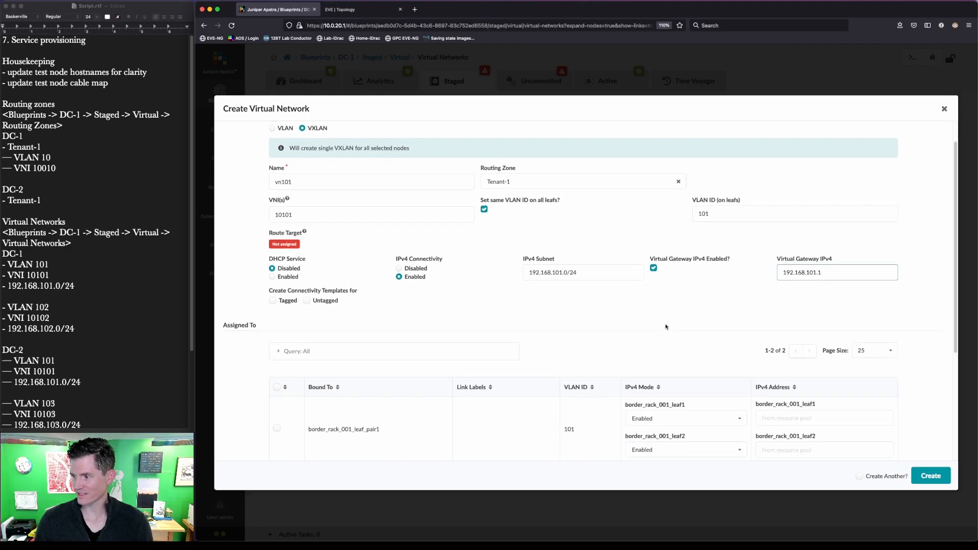
pyautogui.scroll(-5, 666, 327)
# Step: Assign vn101 to server_rack_dc_1_001_leaf_pair1 and check the lab topology diagram
pyautogui.click(276, 333)
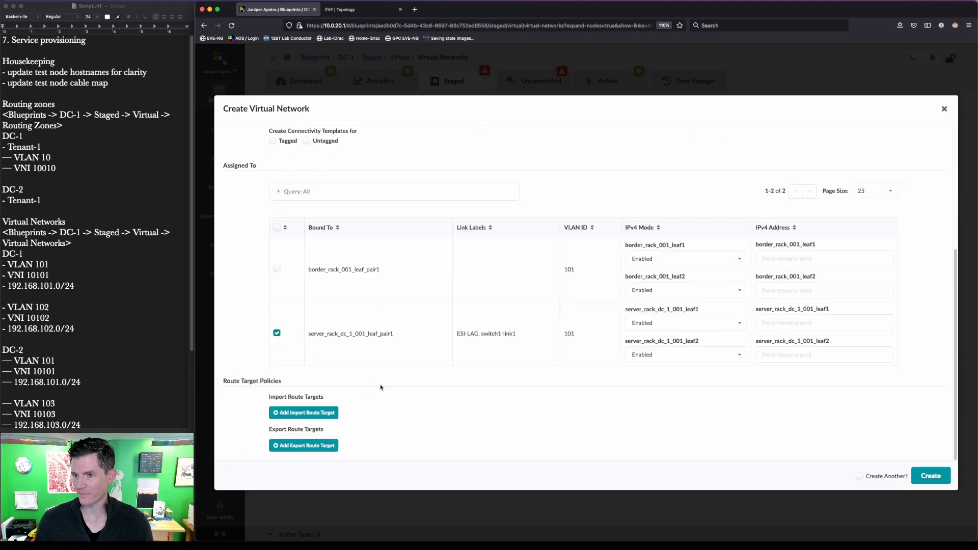
pyautogui.scroll(5, 380, 388)
pyautogui.moveTo(263, 269)
pyautogui.mouseDown()
pyautogui.moveTo(272, 287)
pyautogui.moveTo(333, 305)
pyautogui.moveTo(381, 306)
pyautogui.moveTo(364, 301)
pyautogui.mouseUp()
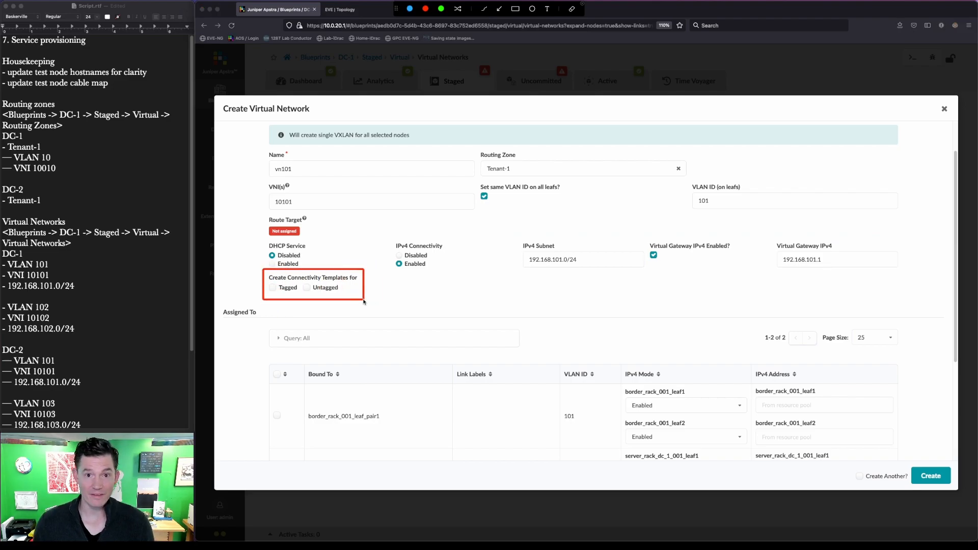
pyautogui.press('Escape')
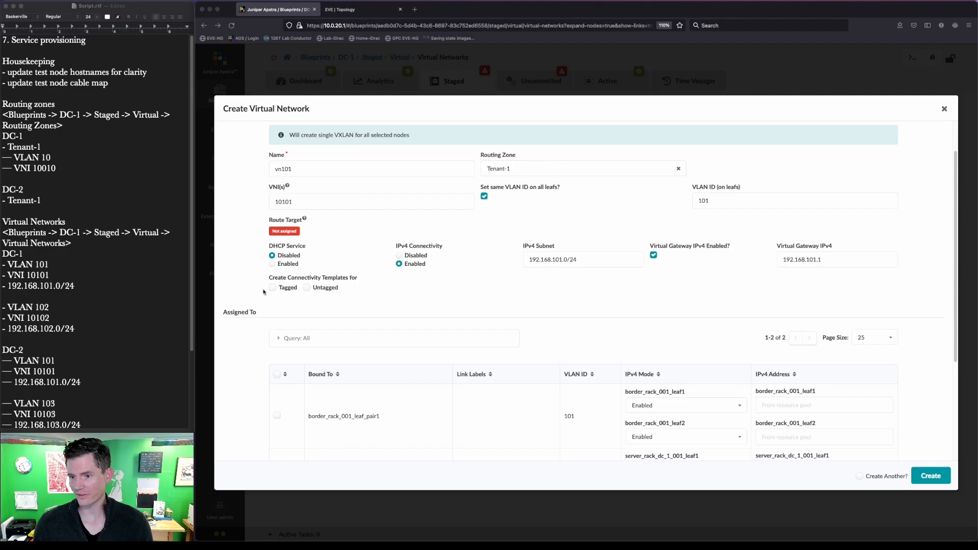
pyautogui.moveTo(263, 154); pyautogui.dragTo(310, 183)
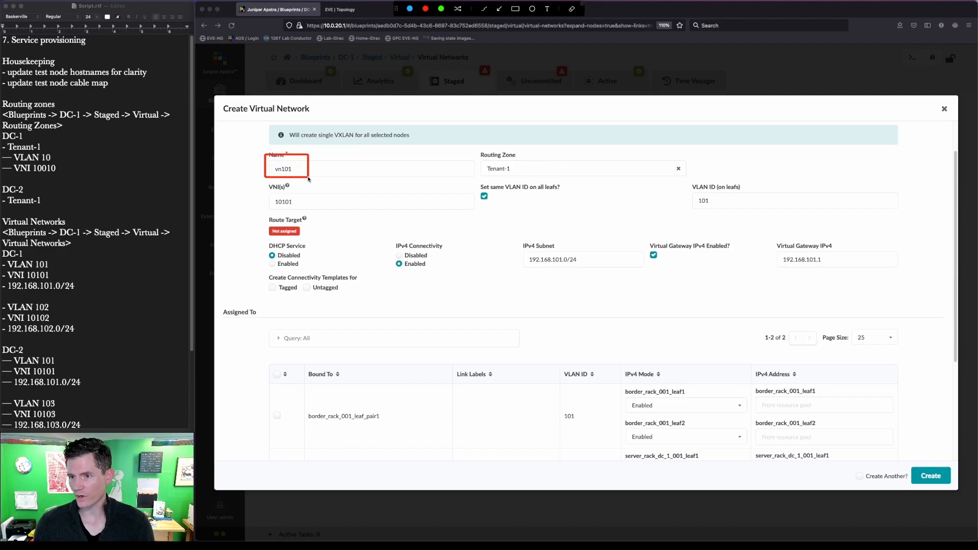
pyautogui.press('Escape')
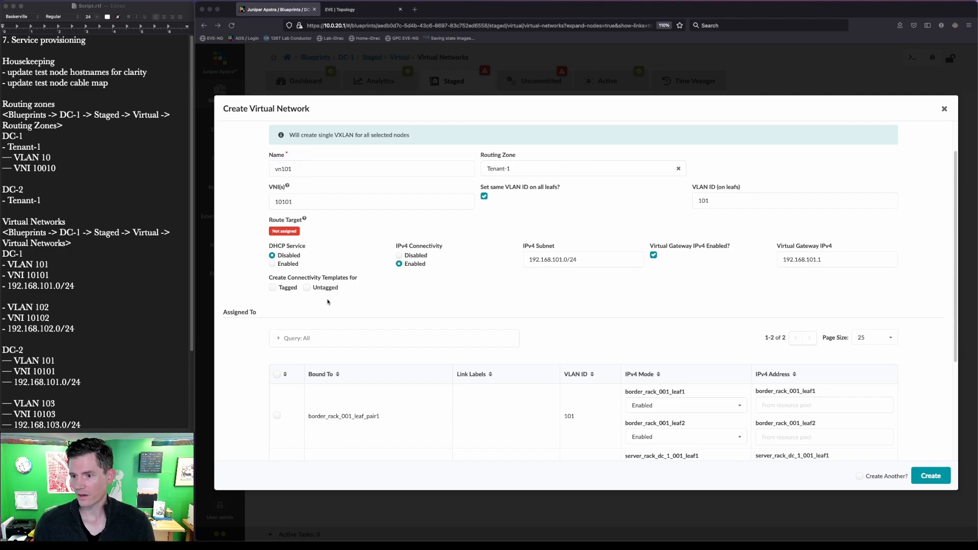
pyautogui.click(367, 9)
pyautogui.moveTo(287, 433); pyautogui.dragTo(403, 538)
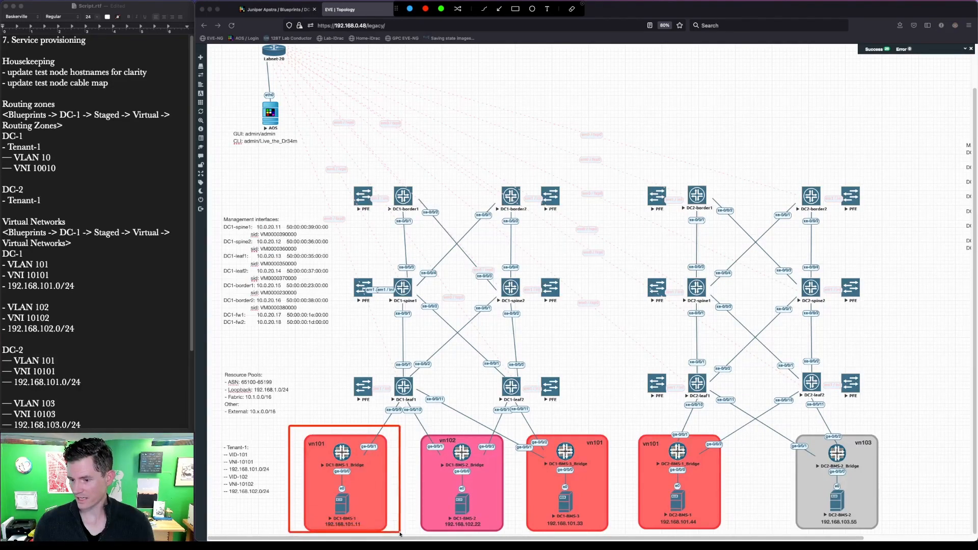
pyautogui.press('Escape')
pyautogui.moveTo(514, 421); pyautogui.dragTo(622, 537)
pyautogui.press('Escape')
# Step: Enable Tagged and Untagged connectivity templates, turn on Create Another, and create vn101
pyautogui.click(260, 9)
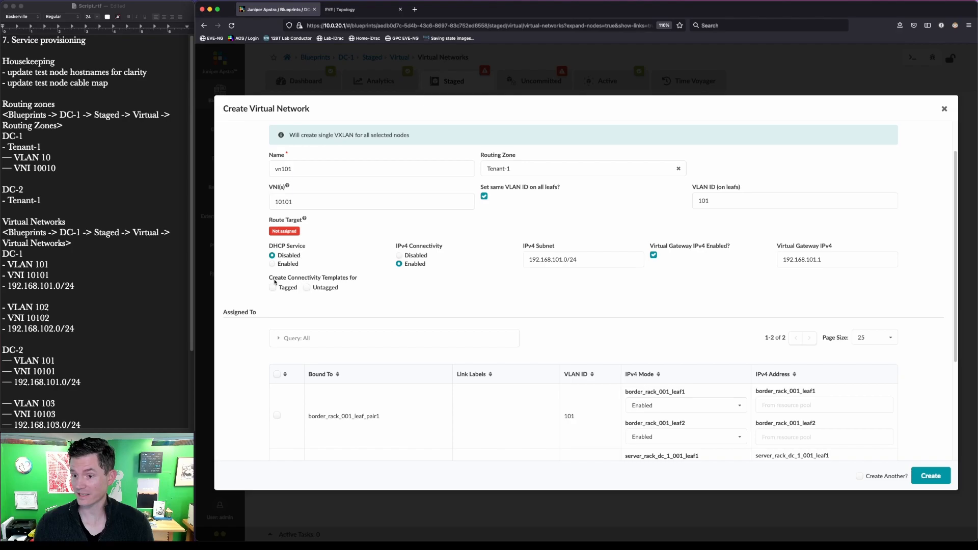
pyautogui.click(273, 287)
pyautogui.click(306, 289)
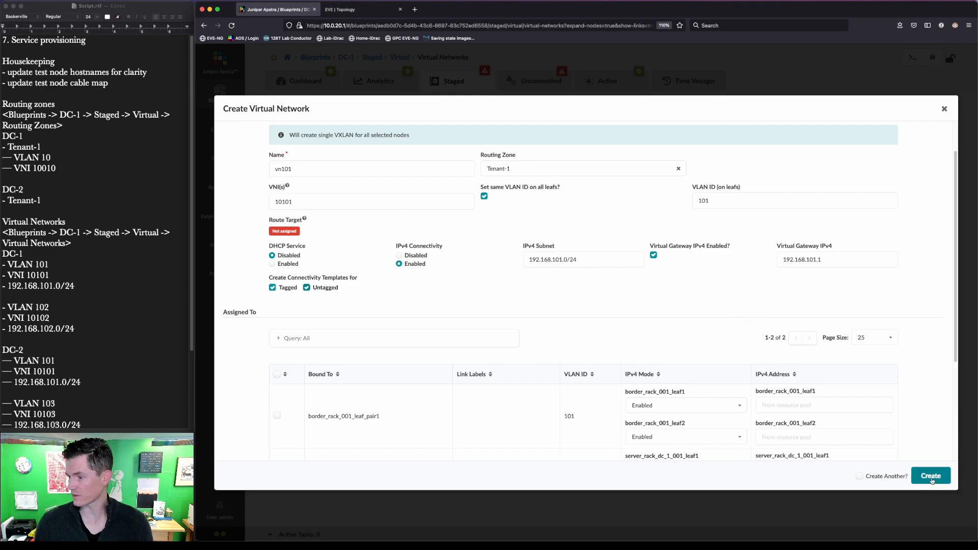
pyautogui.click(859, 475)
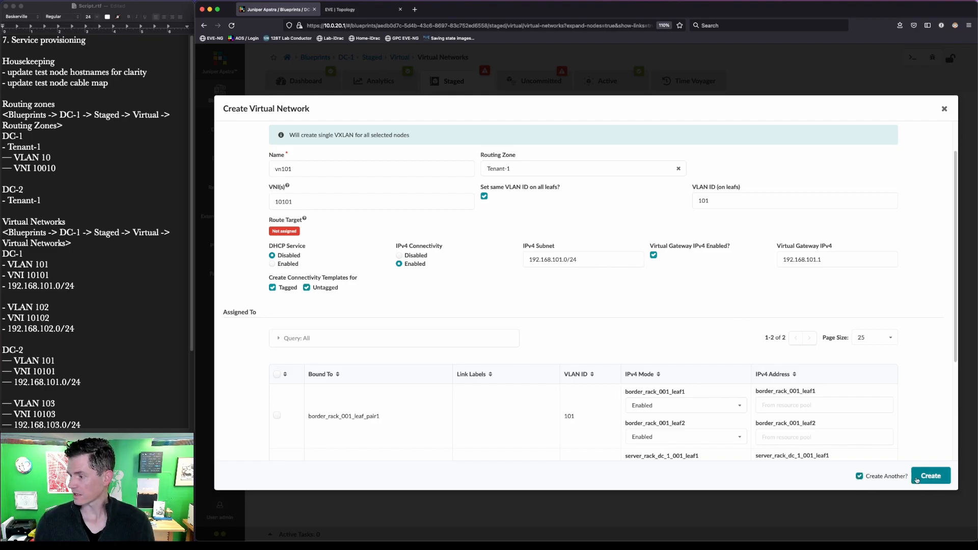
pyautogui.click(930, 476)
# Step: Name the new network vn102, choose Tenant-1 and enter VNI 10102
pyautogui.click(327, 171)
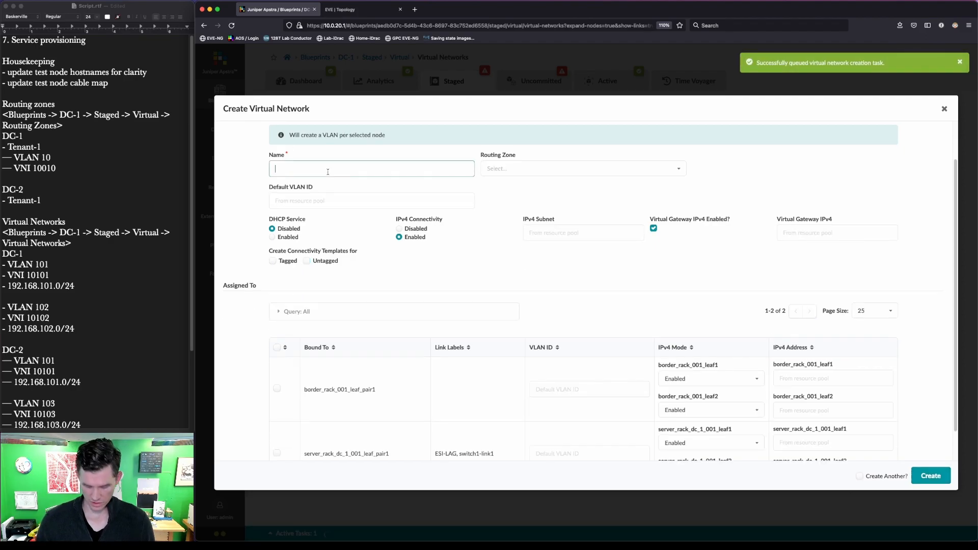
pyautogui.write('vn102')
pyautogui.press('Tab')
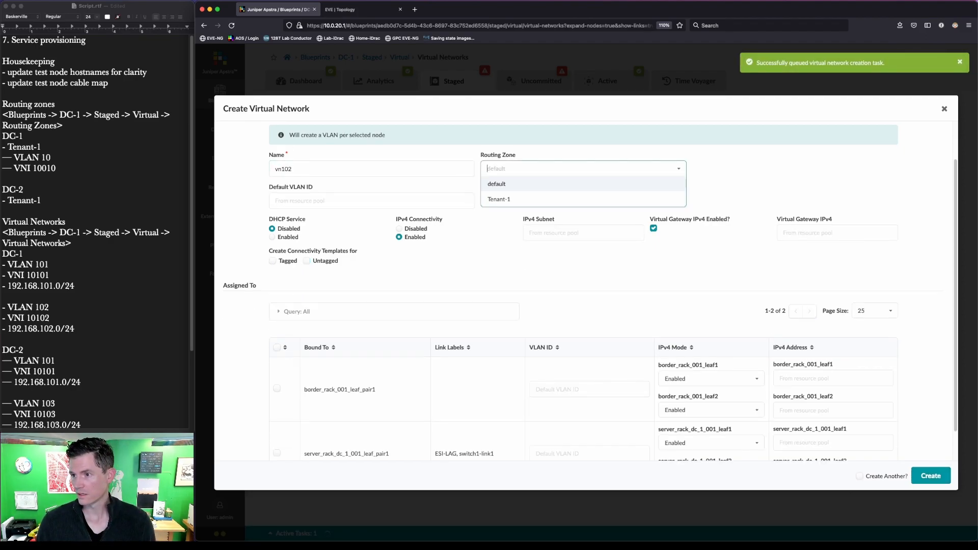
pyautogui.press('Down')
pyautogui.press('Return')
pyautogui.press('Tab')
pyautogui.write('10102')
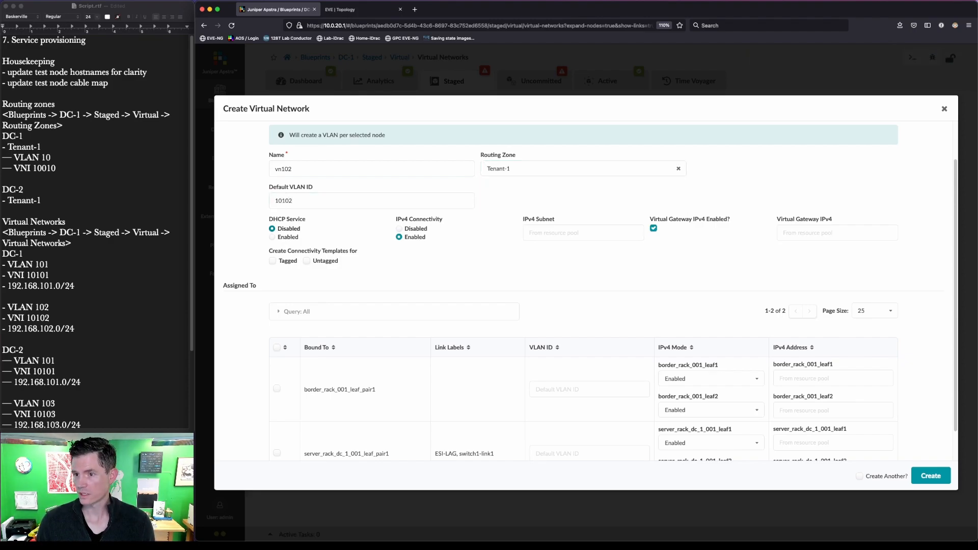
pyautogui.hotkey('shift', 'Tab')
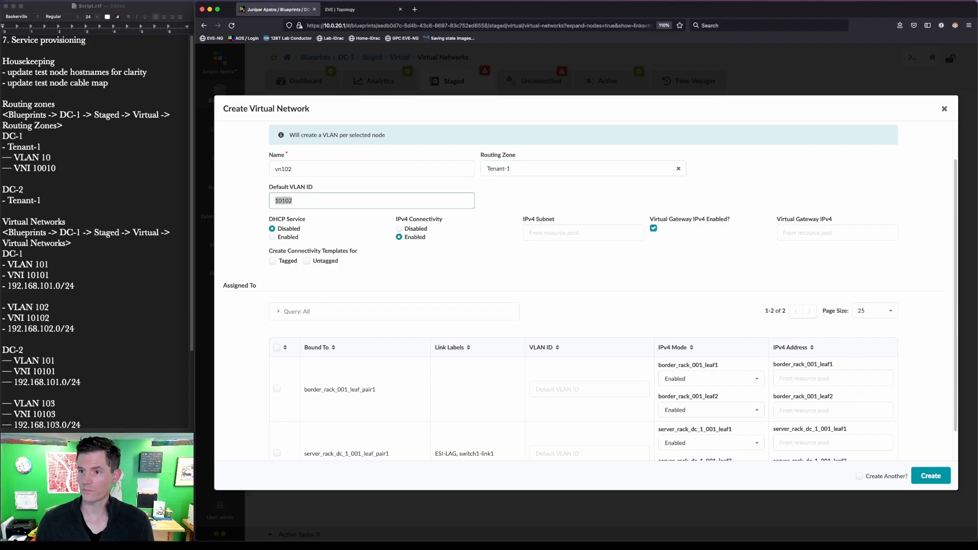
pyautogui.hotkey('ctrl', 'a')
pyautogui.moveTo(259, 146); pyautogui.dragTo(618, 238)
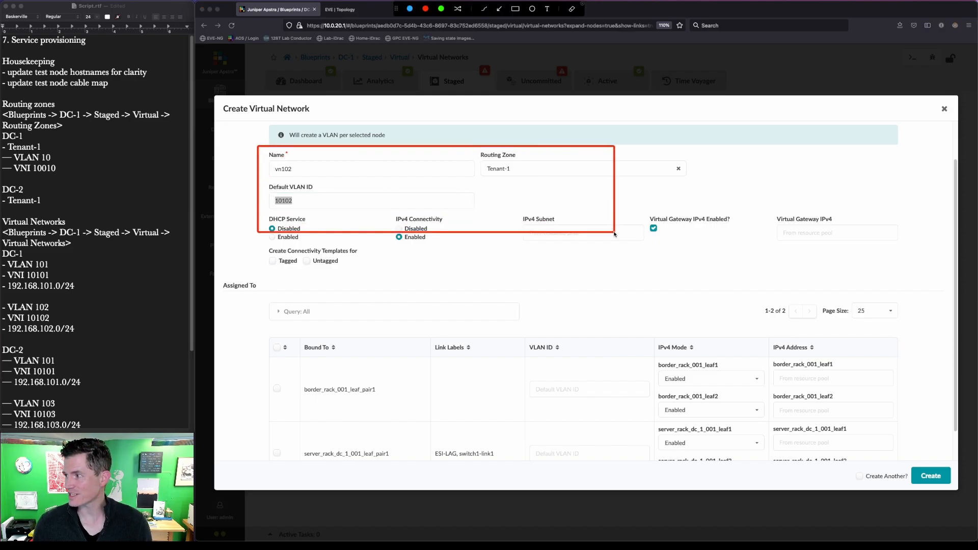
pyautogui.press('Escape')
pyautogui.scroll(2, 305, 162)
# Step: Make vn102 a VXLAN in Tenant-1 with the same VLAN ID 102 on all leafs
pyautogui.click(304, 160)
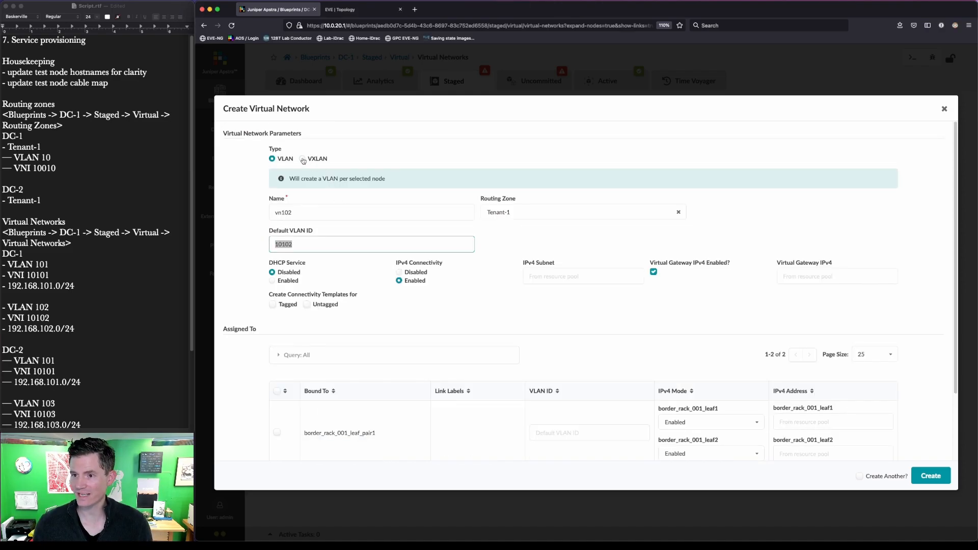
pyautogui.click(543, 212)
pyautogui.click(543, 225)
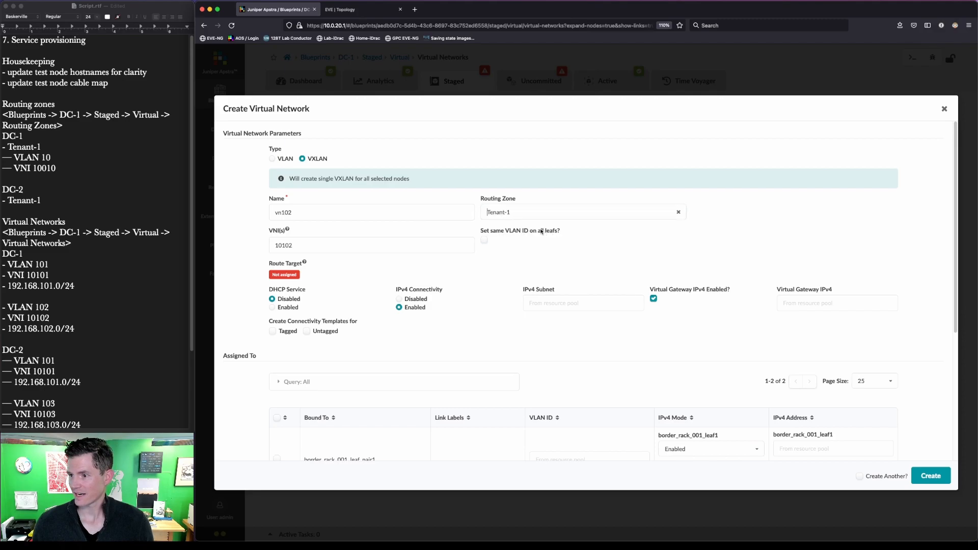
pyautogui.click(484, 240)
pyautogui.click(722, 245)
pyautogui.write('102')
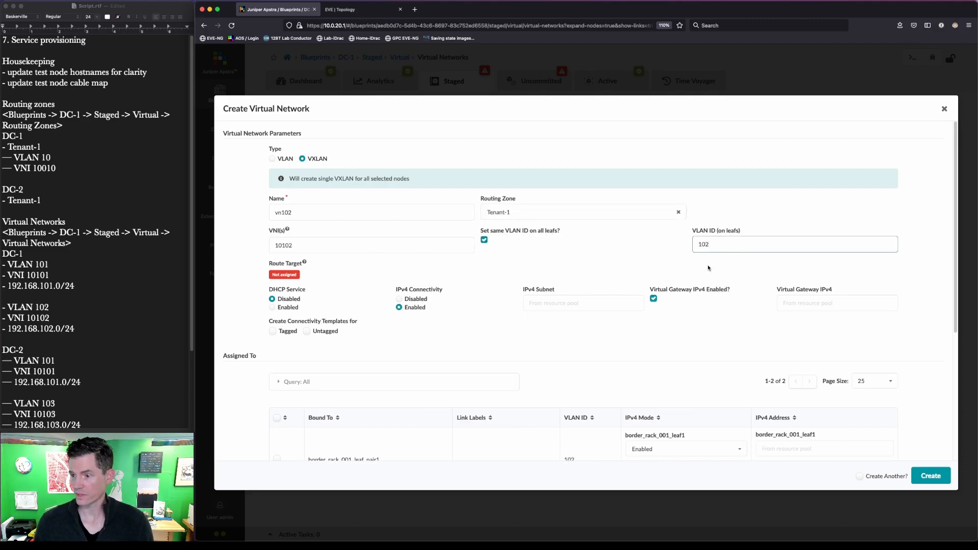
# Step: Enter subnet 192.168.102.0/24 and gateway 192.168.102.1, enabling only the Tagged connectivity template
pyautogui.click(571, 303)
pyautogui.write('192.168')
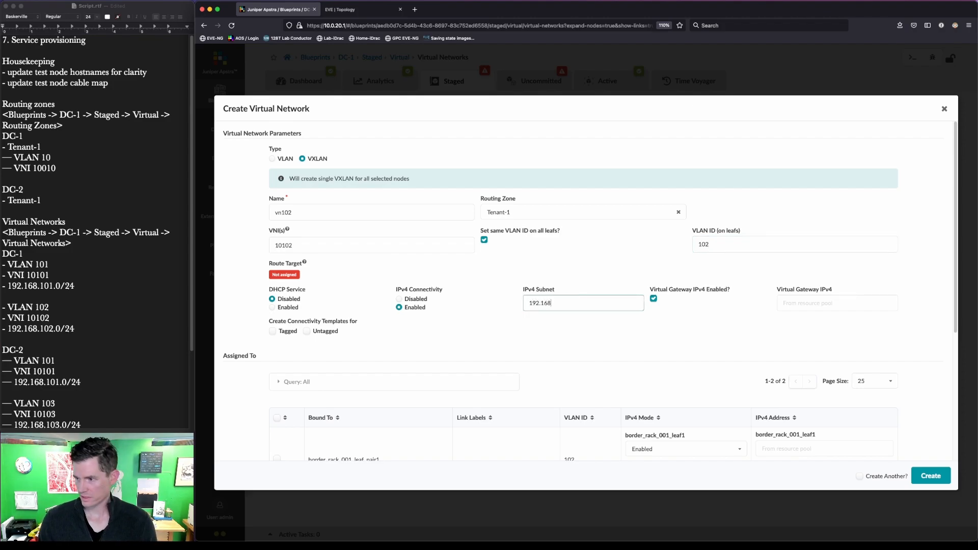
pyautogui.write('.102.0/24')
pyautogui.press('Tab')
pyautogui.write('192.168.102.1')
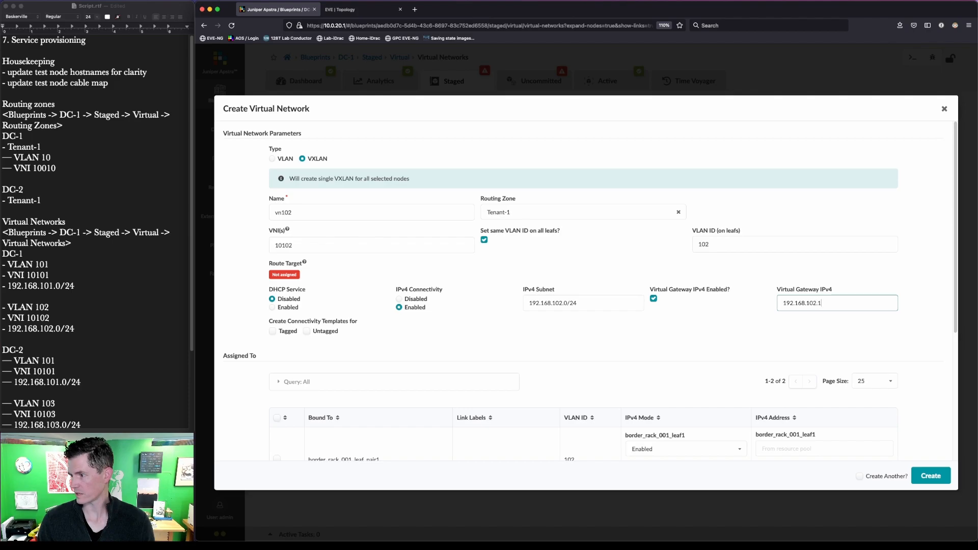
pyautogui.click(307, 332)
pyautogui.click(307, 332)
pyautogui.click(272, 333)
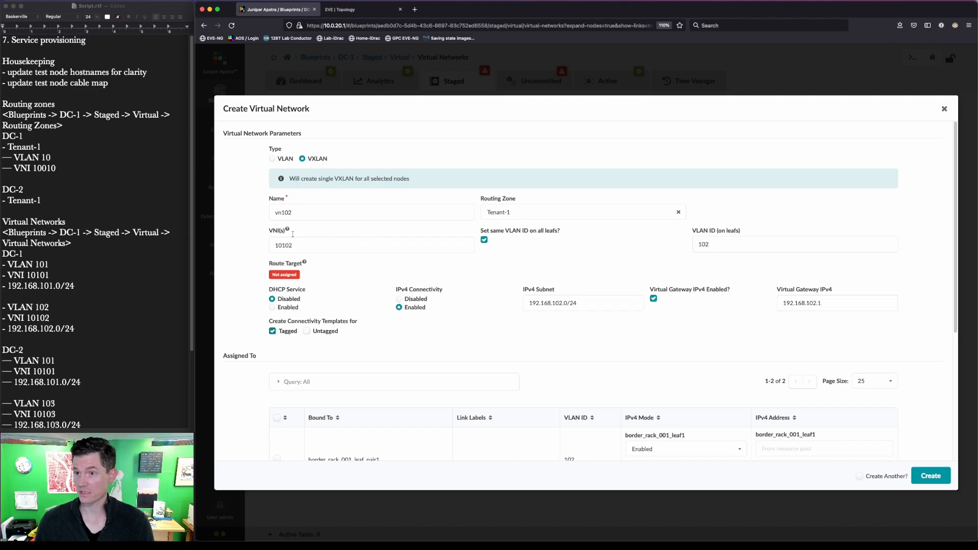
pyautogui.click(355, 10)
pyautogui.rightClick(355, 11)
# Step: Assign vn102 to the server_rack_dc_1_001_leaf_pair1 leaf pair
pyautogui.click(455, 431)
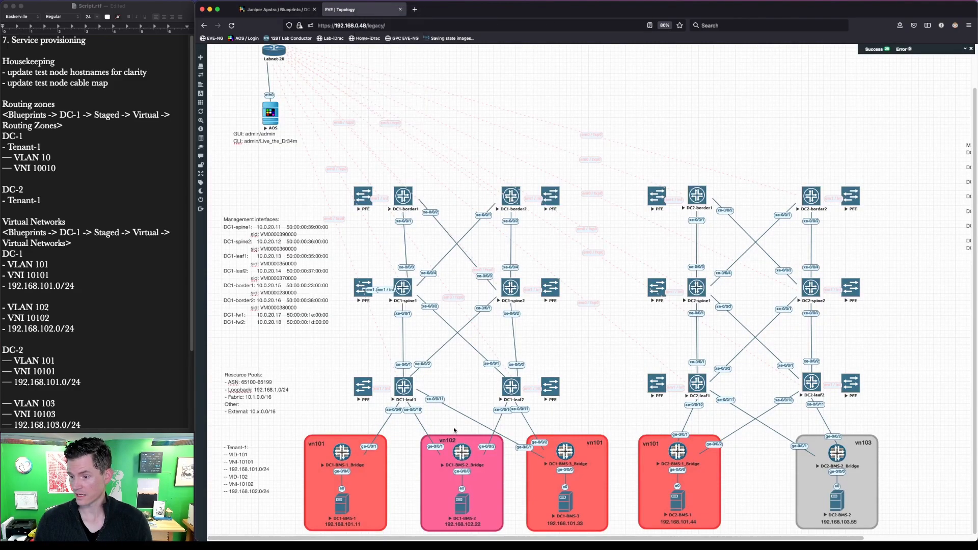
pyautogui.hotkey('ctrl', 'a')
pyautogui.moveTo(414, 418); pyautogui.dragTo(497, 479)
pyautogui.press('Escape')
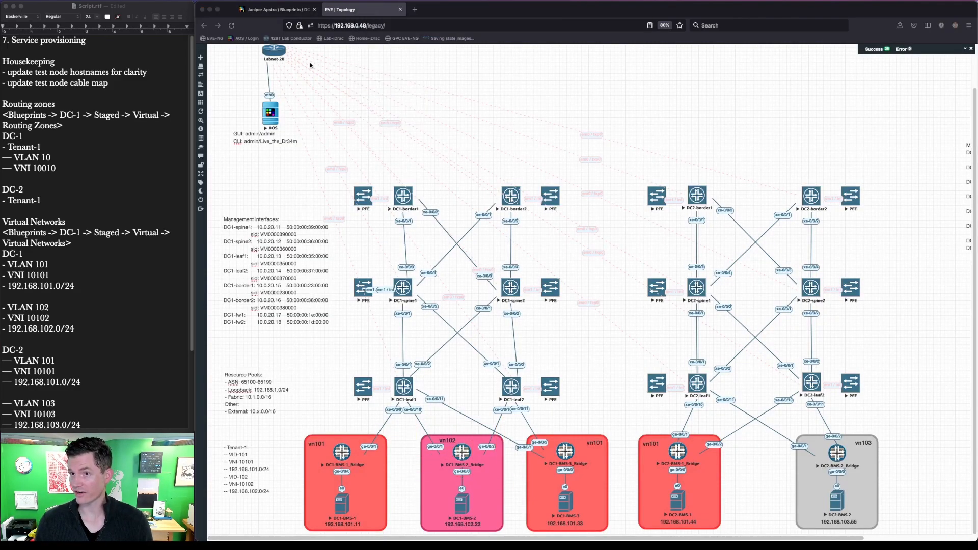
pyautogui.click(284, 11)
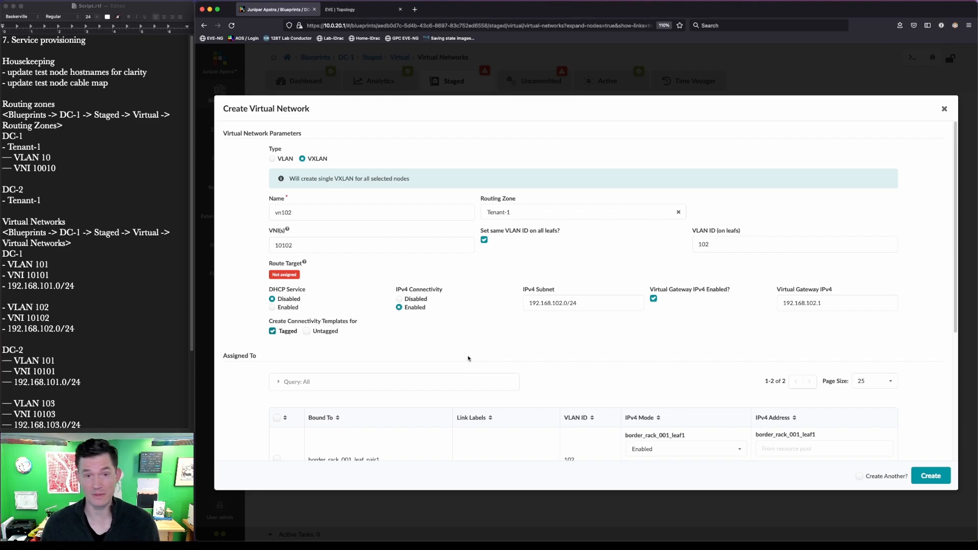
pyautogui.scroll(-5, 469, 358)
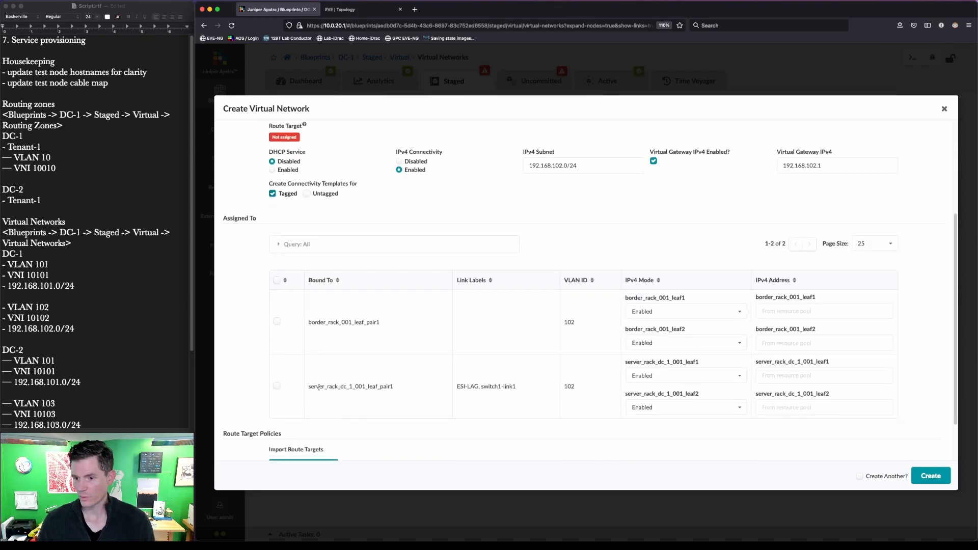
pyautogui.click(277, 385)
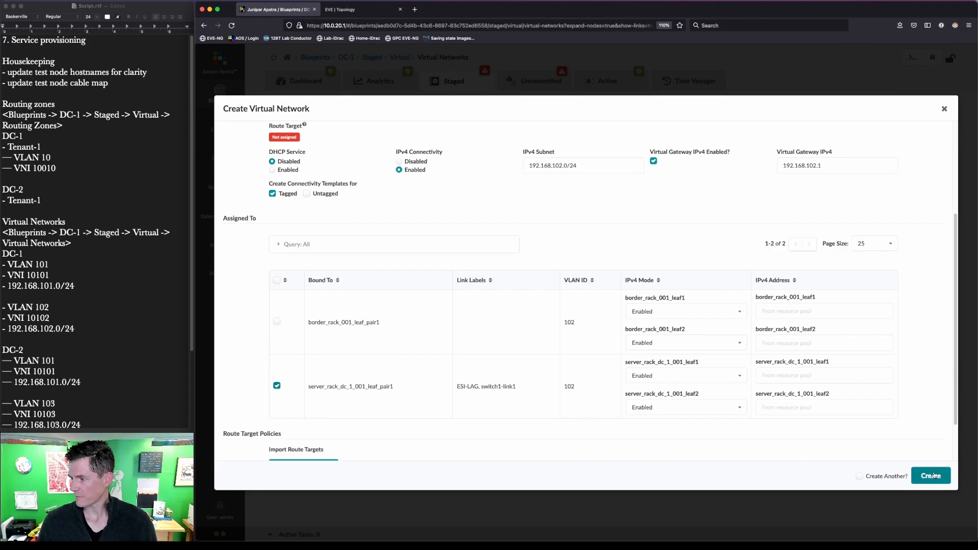
pyautogui.hotkey('ctrl', 'alt', 'a')
pyautogui.moveTo(294, 369)
pyautogui.mouseDown()
pyautogui.moveTo(385, 409)
pyautogui.moveTo(414, 407)
pyautogui.mouseUp()
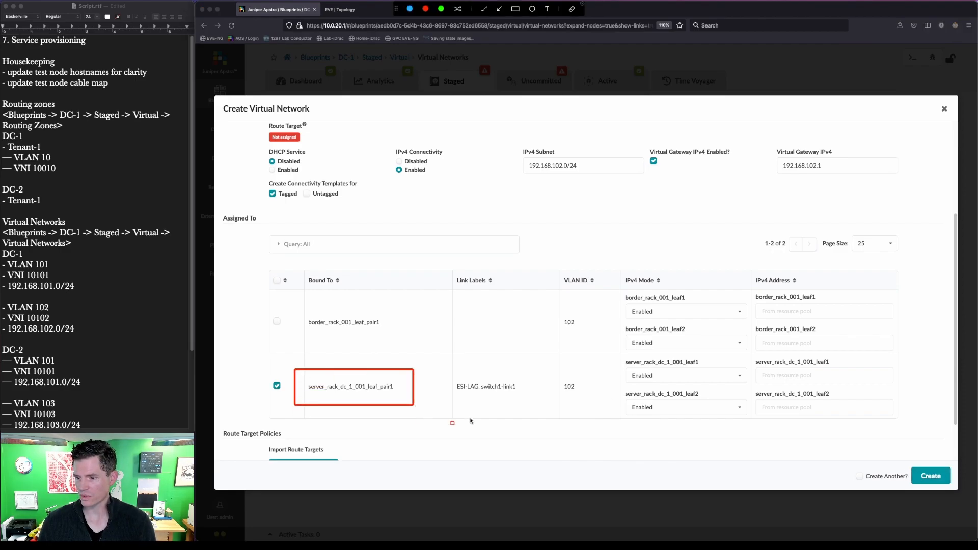
pyautogui.press('Escape')
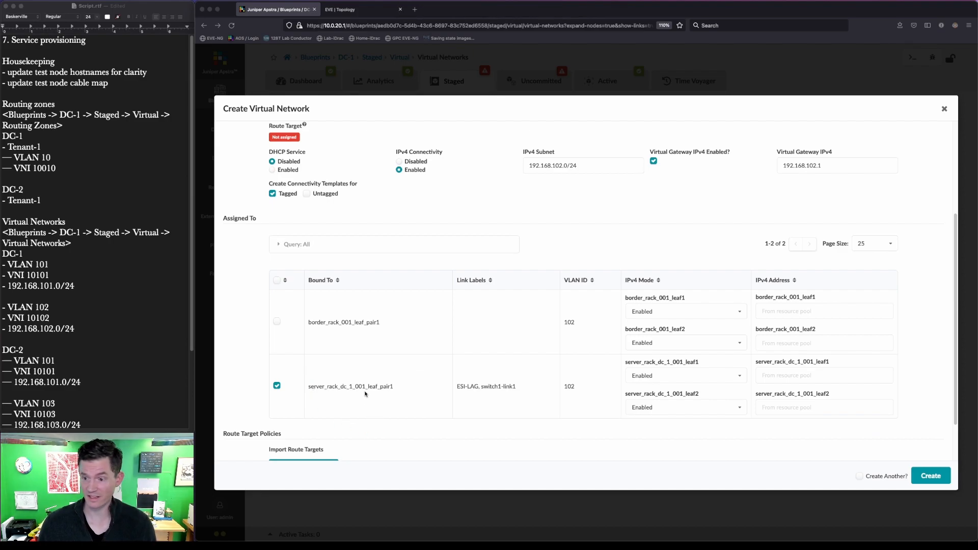
pyautogui.hotkey('ctrl', 'alt', 'a')
pyautogui.moveTo(294, 402); pyautogui.dragTo(297, 403)
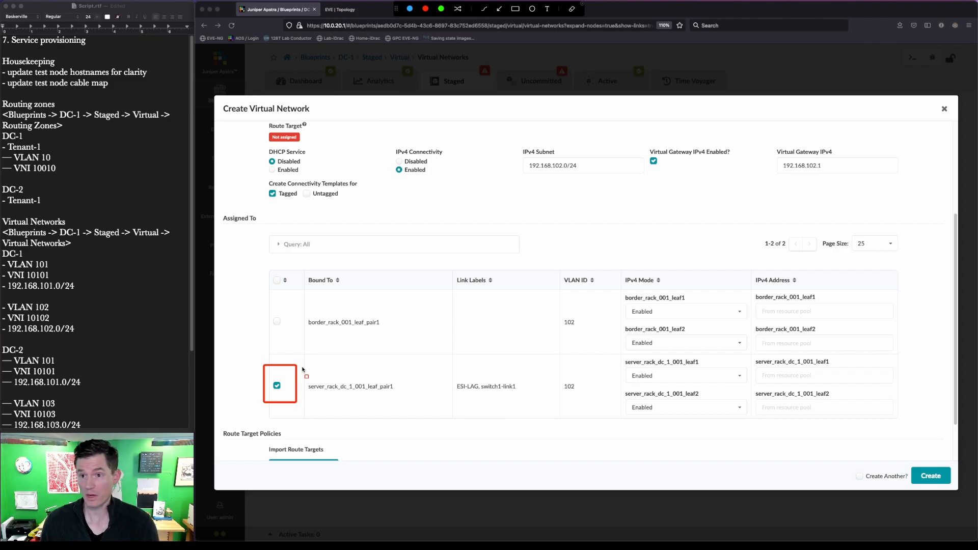
pyautogui.press('Escape')
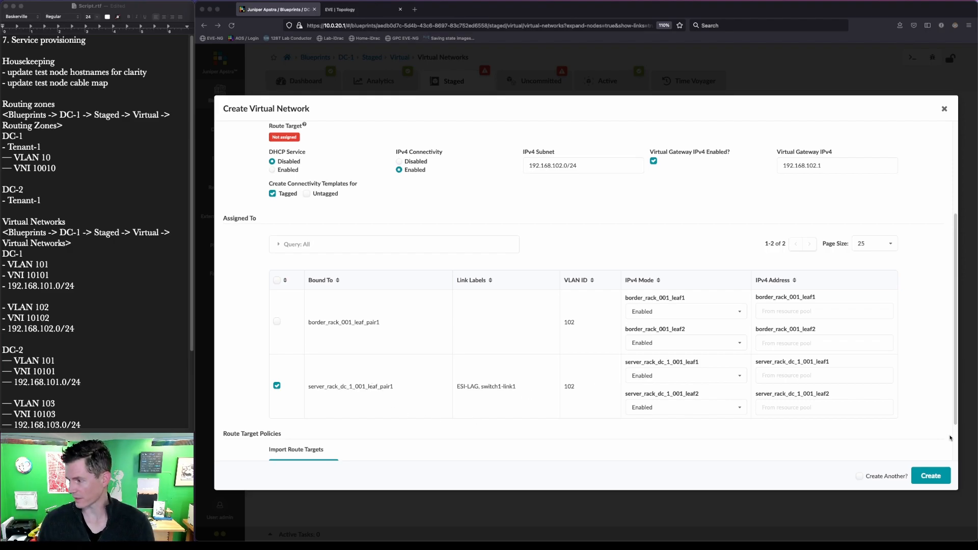
# Step: Create the vn102 virtual network
pyautogui.scroll(-2, 907, 406)
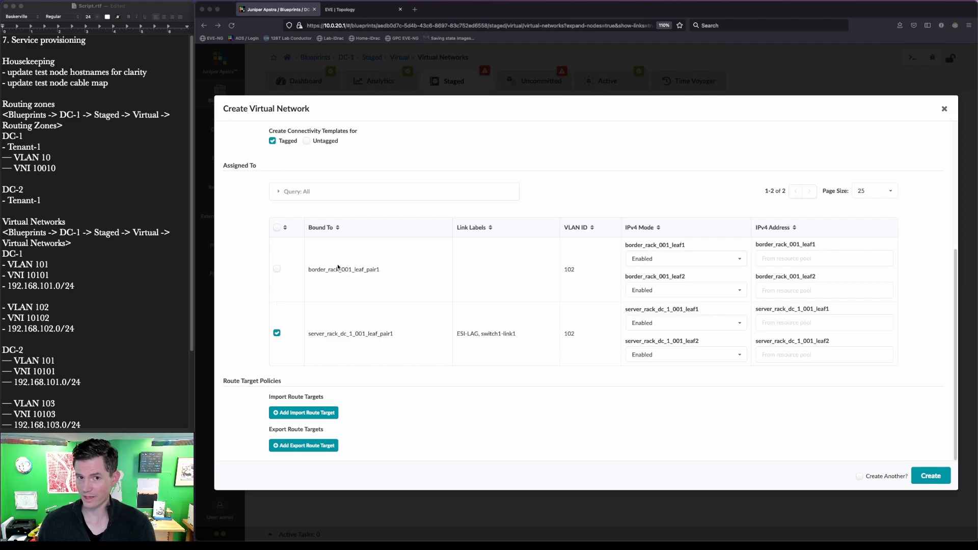
pyautogui.click(934, 478)
pyautogui.click(935, 478)
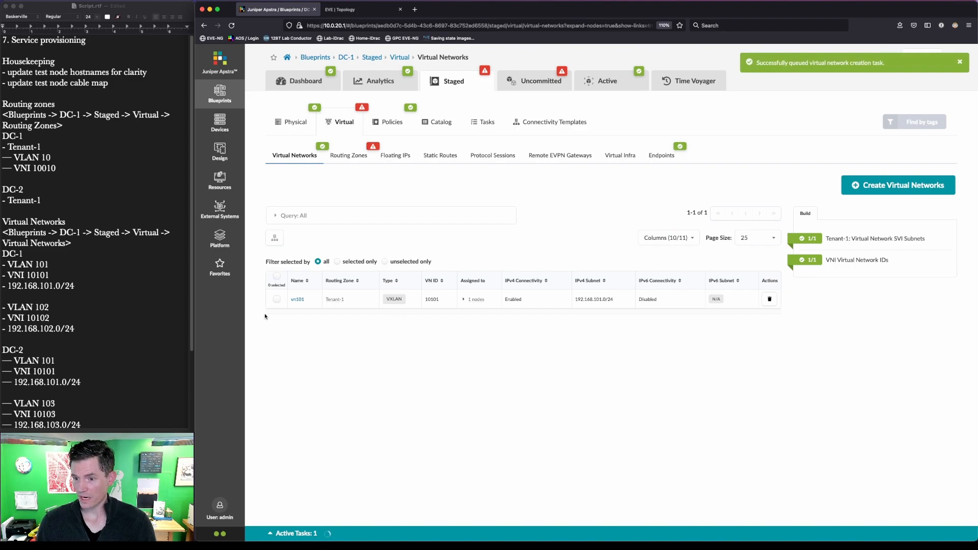
# Step: Assign the DC-1 Loopback pool to Tenant-1's leaf loopback IPs in Routing Zones
pyautogui.moveTo(503, 107)
pyautogui.mouseDown()
pyautogui.moveTo(556, 142)
pyautogui.moveTo(606, 152)
pyautogui.moveTo(605, 143)
pyautogui.mouseUp()
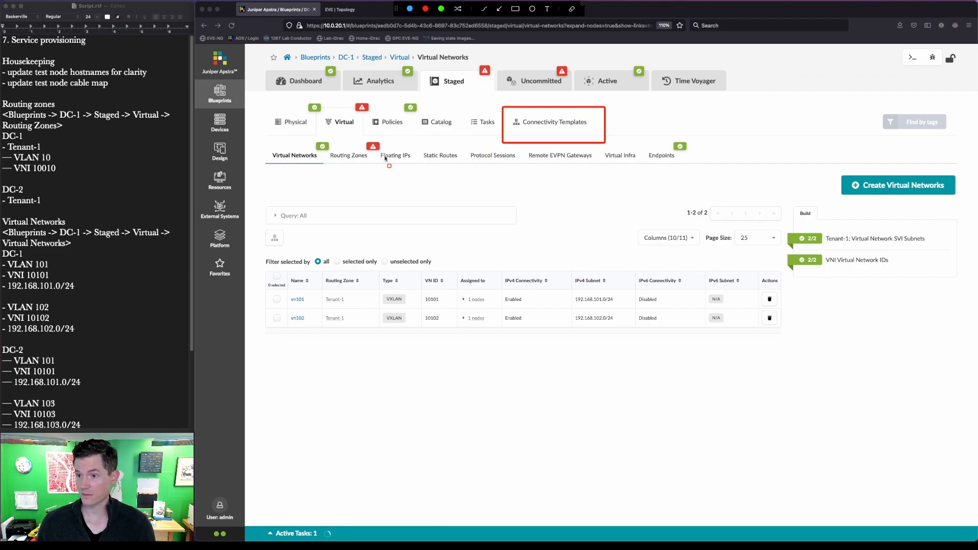
pyautogui.moveTo(401, 177); pyautogui.dragTo(352, 131)
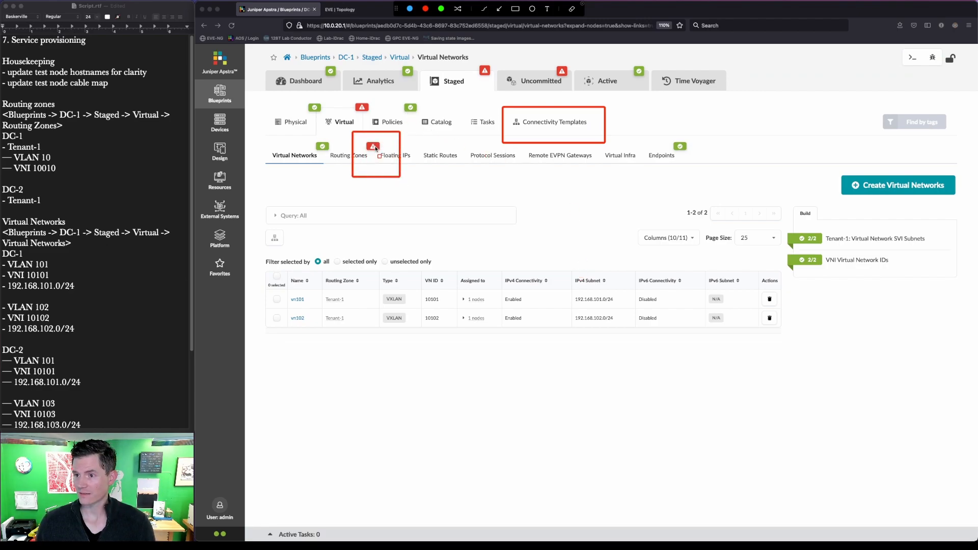
pyautogui.press('Escape')
pyautogui.click(345, 158)
pyautogui.click(345, 159)
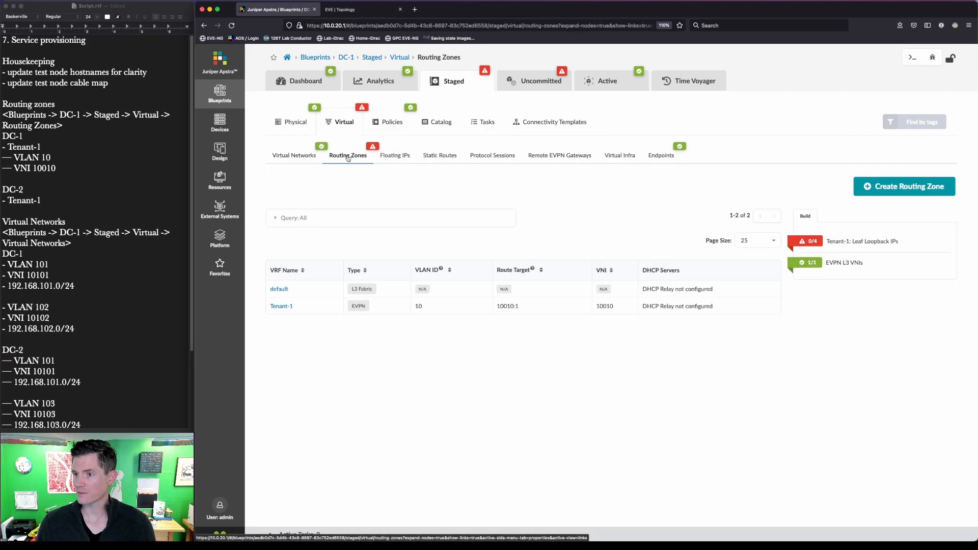
pyautogui.click(810, 242)
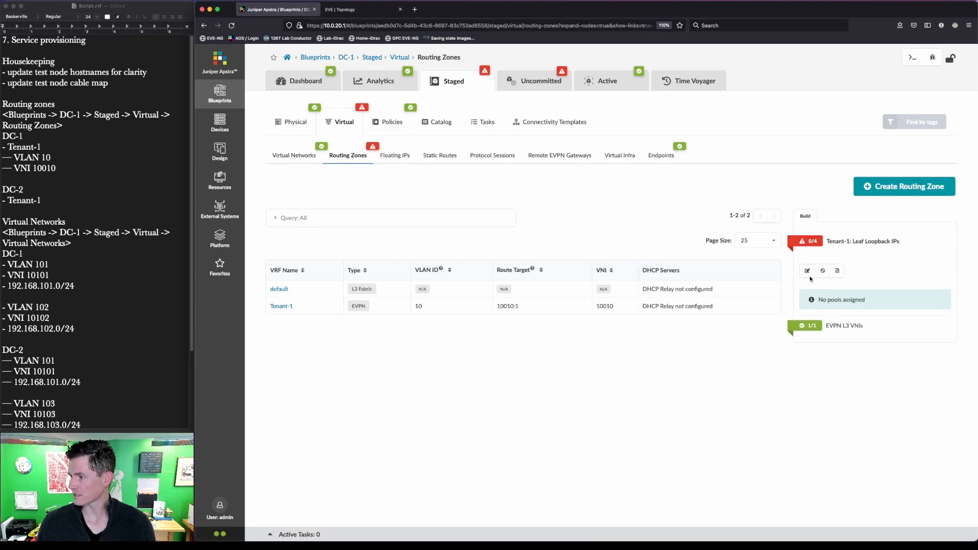
pyautogui.click(807, 270)
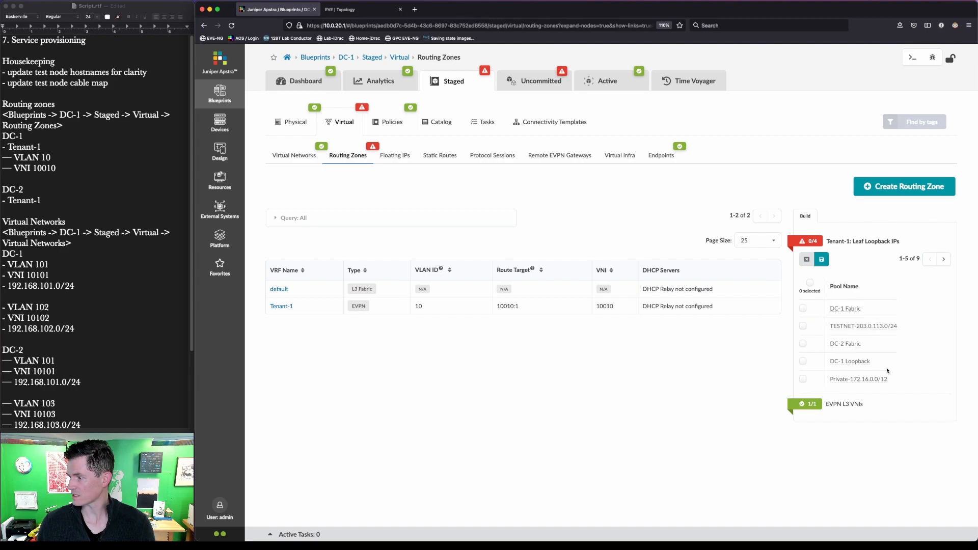
pyautogui.click(803, 362)
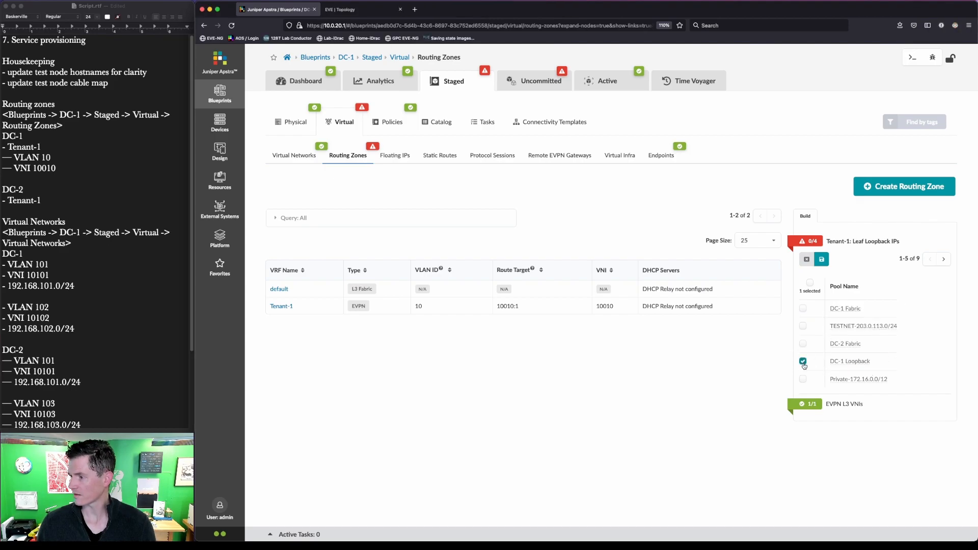
pyautogui.click(821, 260)
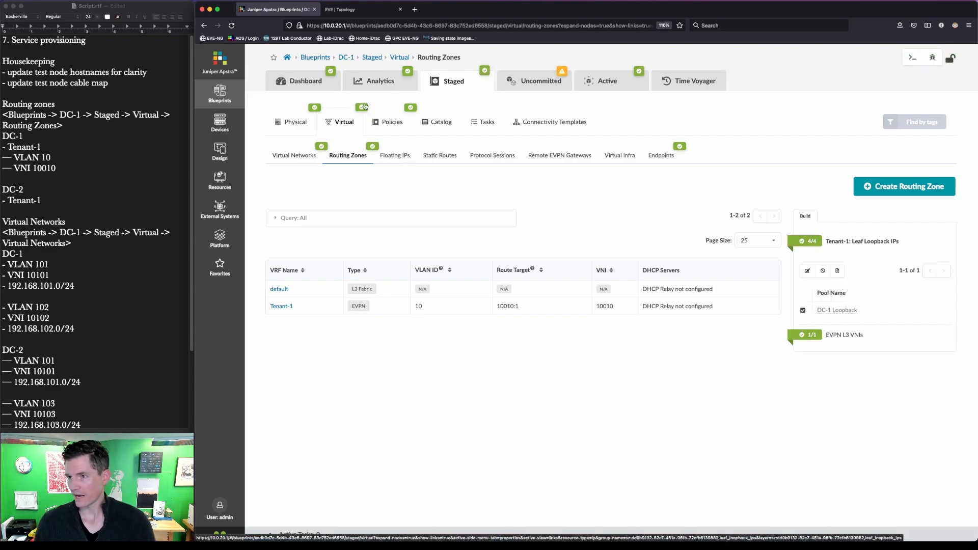
# Step: Bring up the Connectivity Templates list
pyautogui.click(558, 121)
pyautogui.rightClick(560, 119)
pyautogui.click(691, 387)
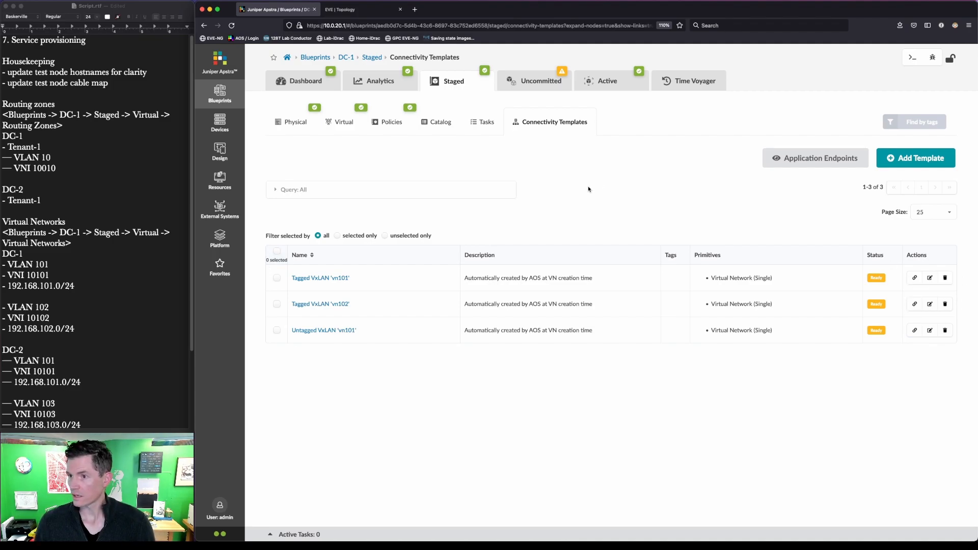
# Step: Browse the virtual networks list and the staged physical links view
pyautogui.click(343, 122)
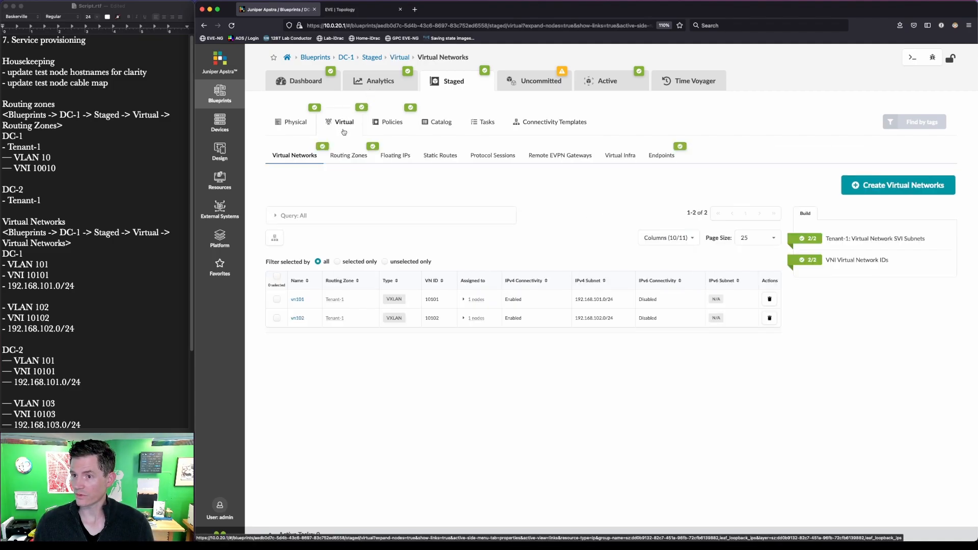
pyautogui.click(304, 123)
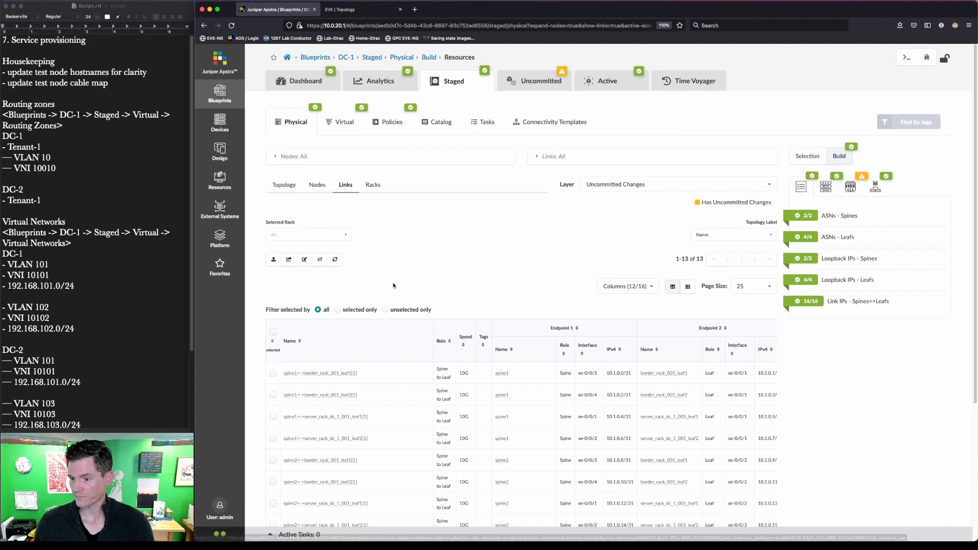
pyautogui.scroll(-4, 417, 264)
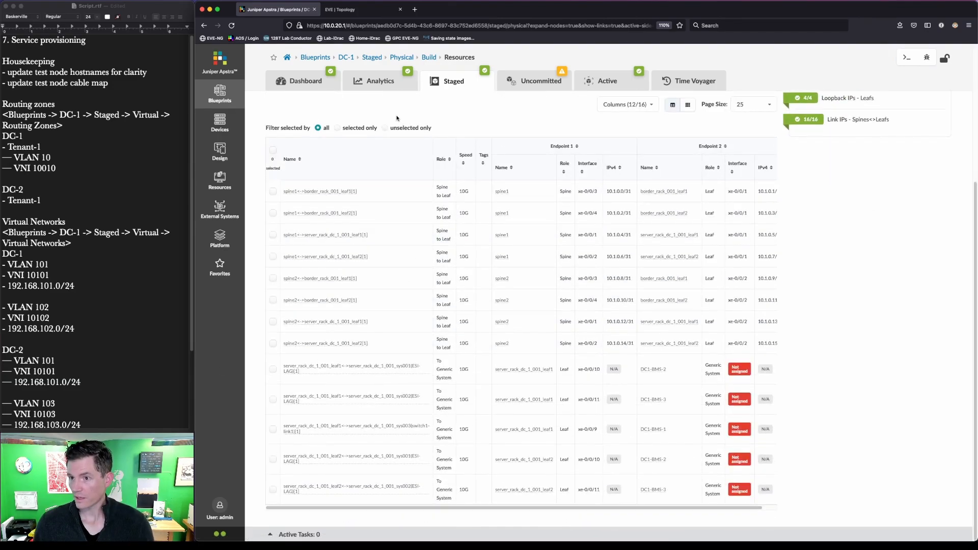
pyautogui.scroll(4, 379, 207)
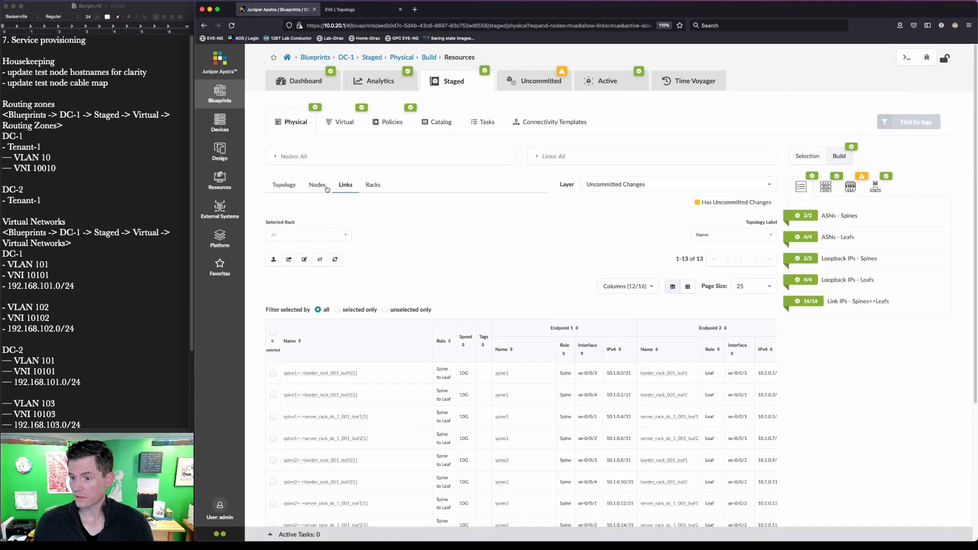
pyautogui.scroll(-4, 323, 306)
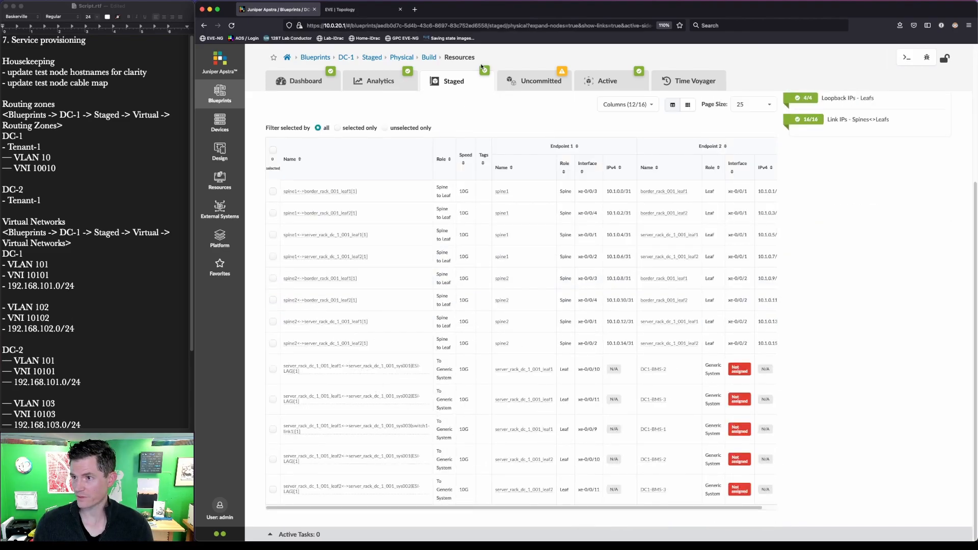
pyautogui.click(452, 81)
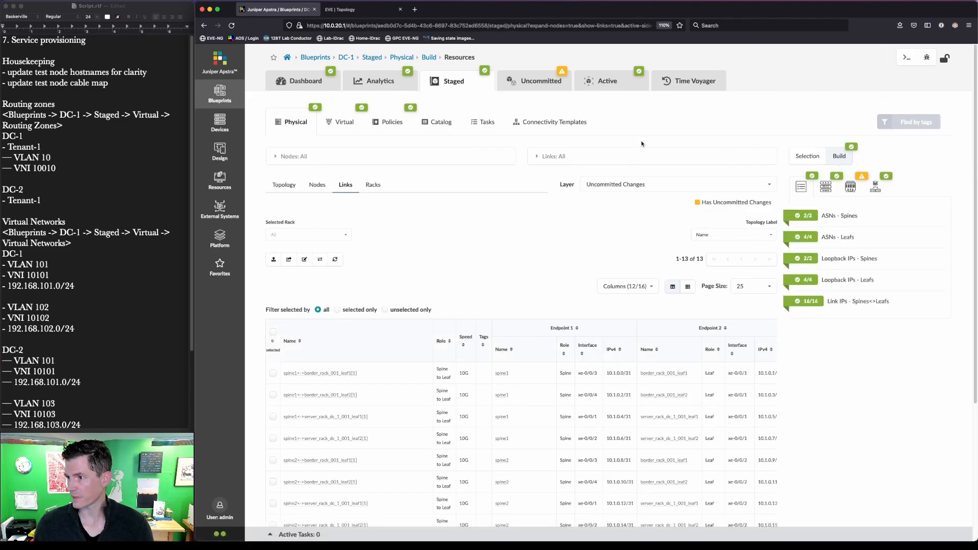
# Step: Open the assignment dialog for Tagged vn101 and close it without changes
pyautogui.click(569, 125)
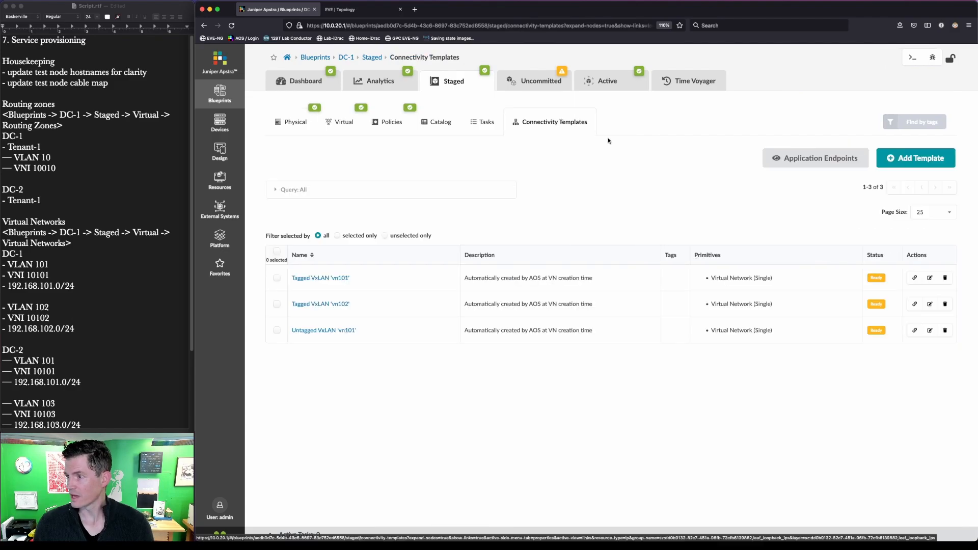
pyautogui.click(917, 279)
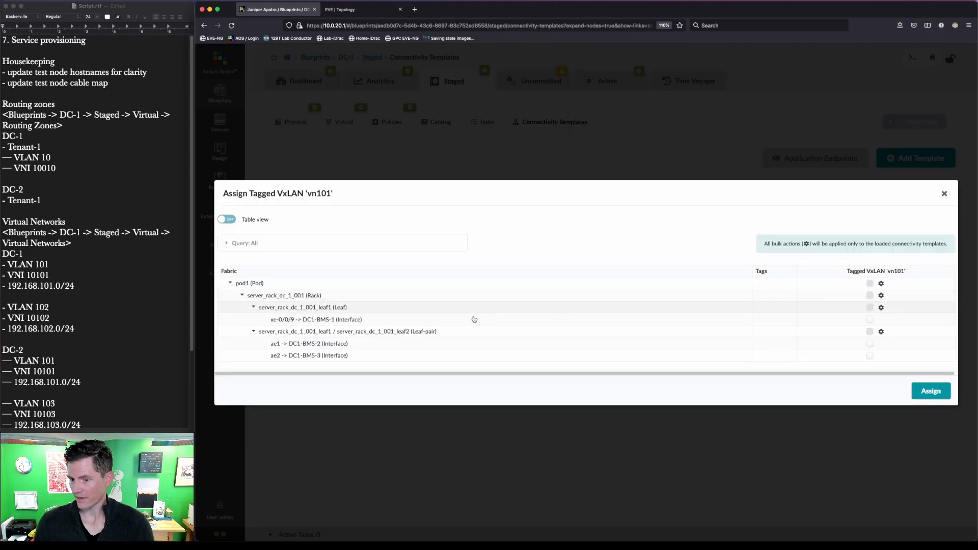
pyautogui.moveTo(369, 367)
pyautogui.mouseDown()
pyautogui.moveTo(317, 310)
pyautogui.moveTo(237, 276)
pyautogui.mouseUp()
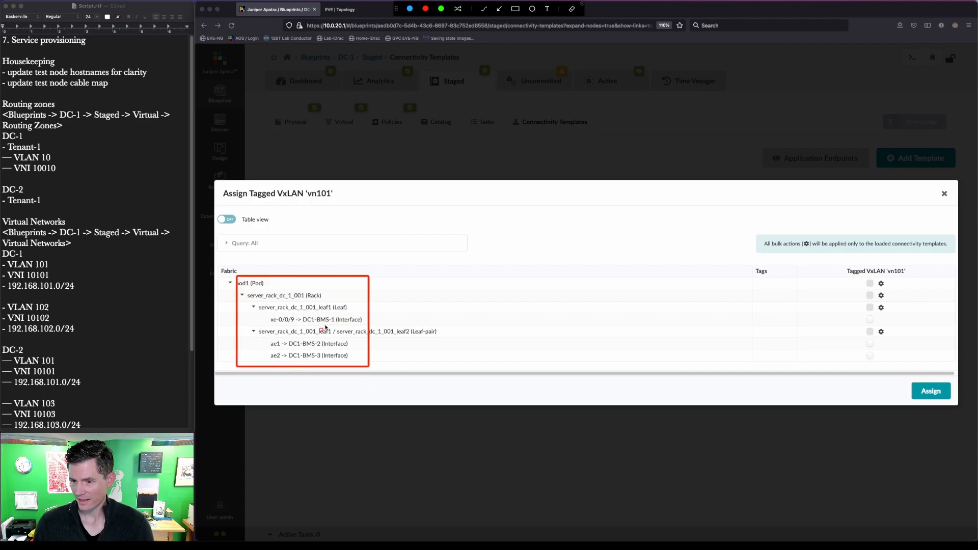
pyautogui.moveTo(284, 340); pyautogui.dragTo(360, 363)
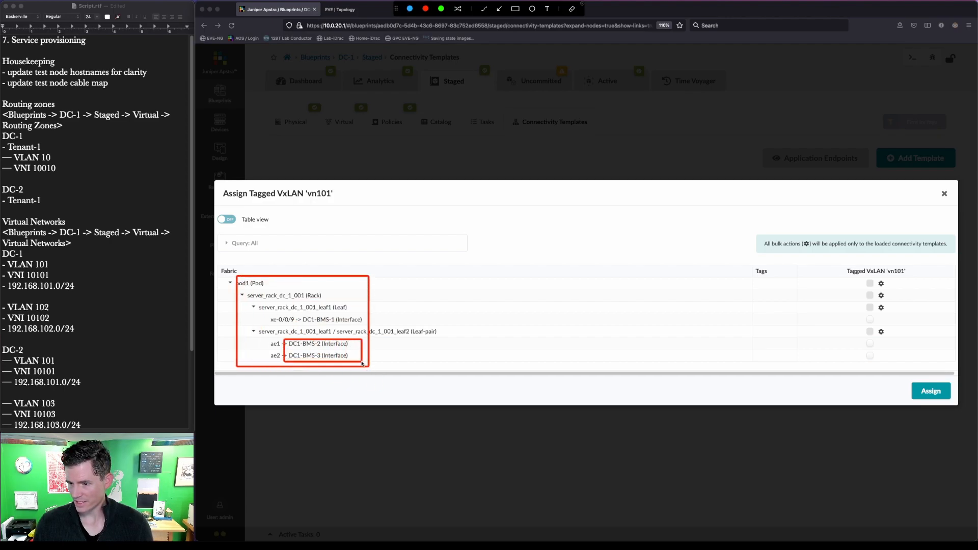
pyautogui.press('Escape')
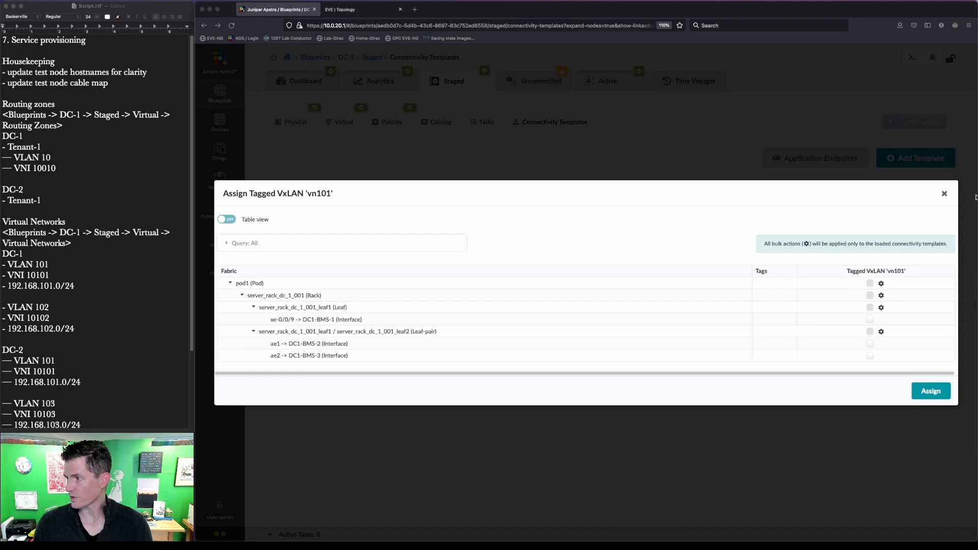
pyautogui.click(943, 194)
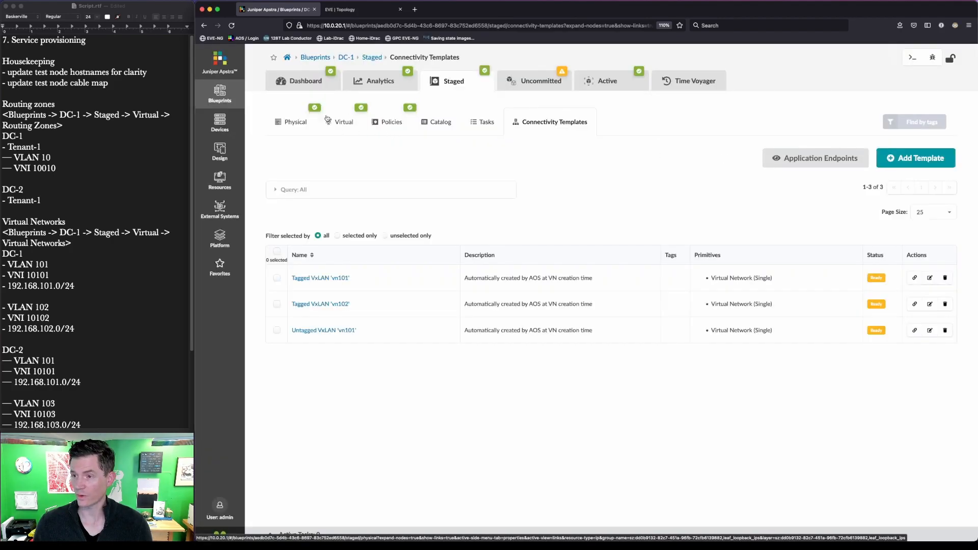
# Step: Return to the staged physical links and select leaf1's ESI-LAG link to a server
pyautogui.click(345, 121)
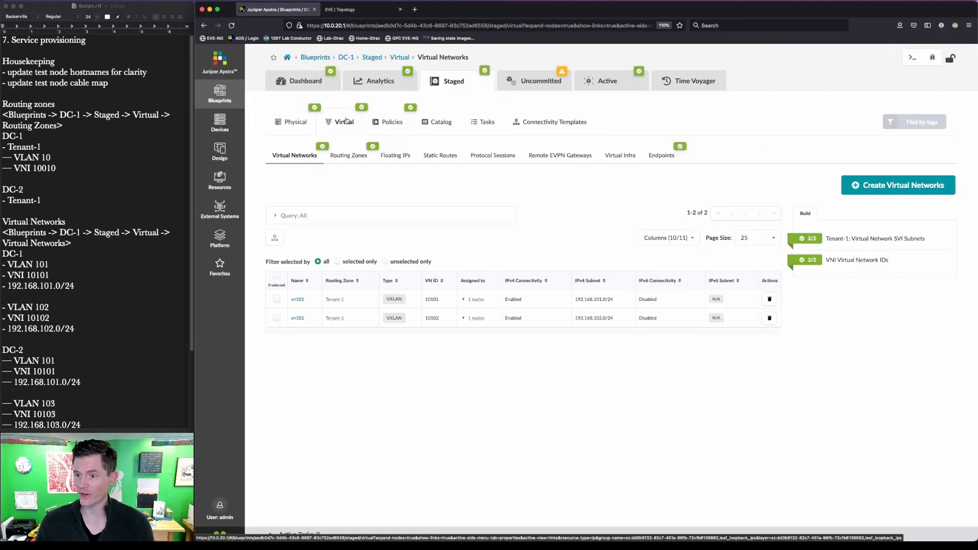
pyautogui.click(297, 123)
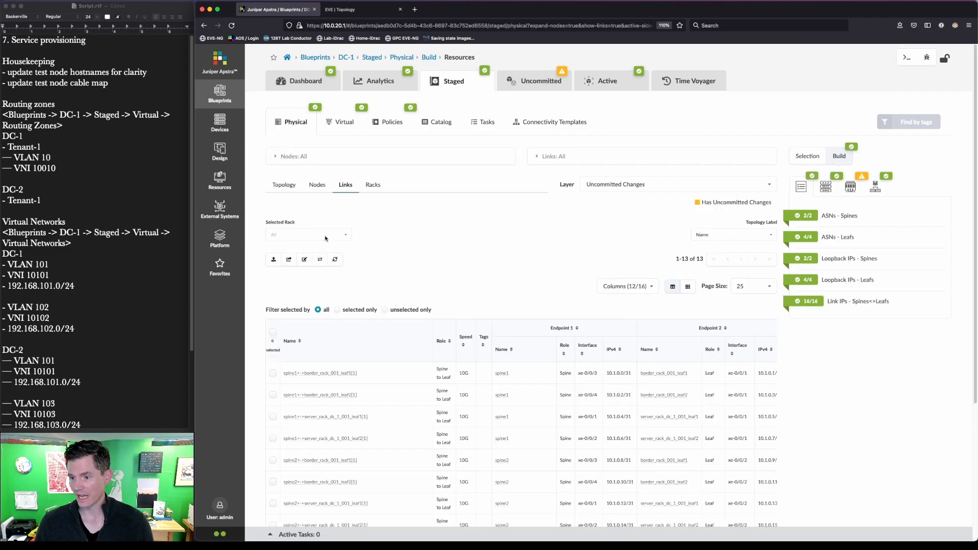
pyautogui.scroll(-4, 486, 385)
pyautogui.click(363, 365)
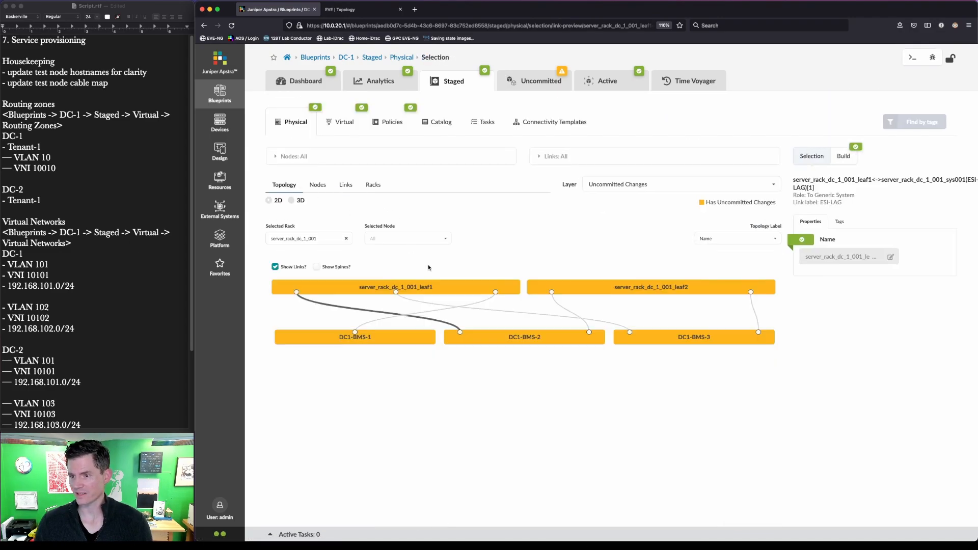
# Step: Inspect DC1-BMS-3's logical links and LAG mode settings without changing them
pyautogui.click(701, 337)
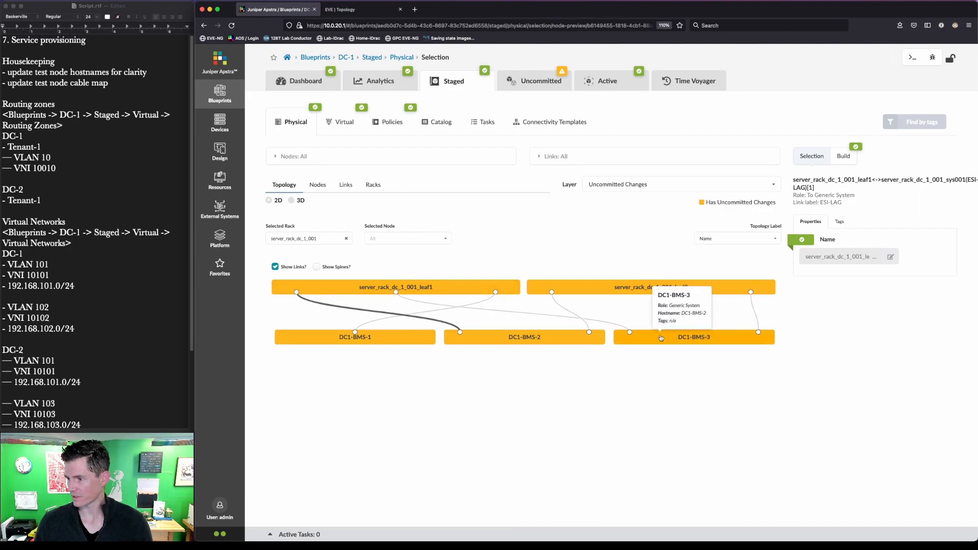
pyautogui.click(352, 285)
pyautogui.click(374, 301)
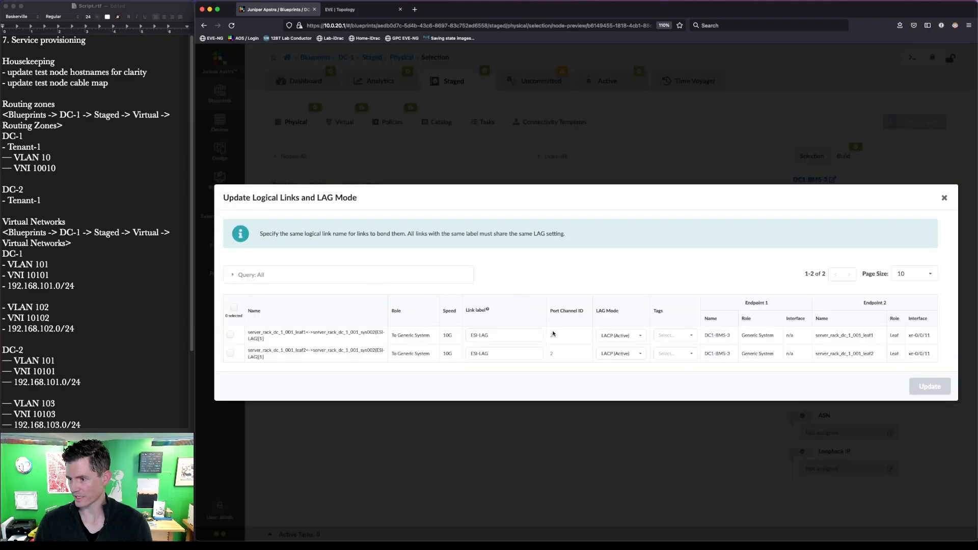
pyautogui.hotkey('alt', 'shift', 'a')
pyautogui.moveTo(542, 317); pyautogui.dragTo(566, 372)
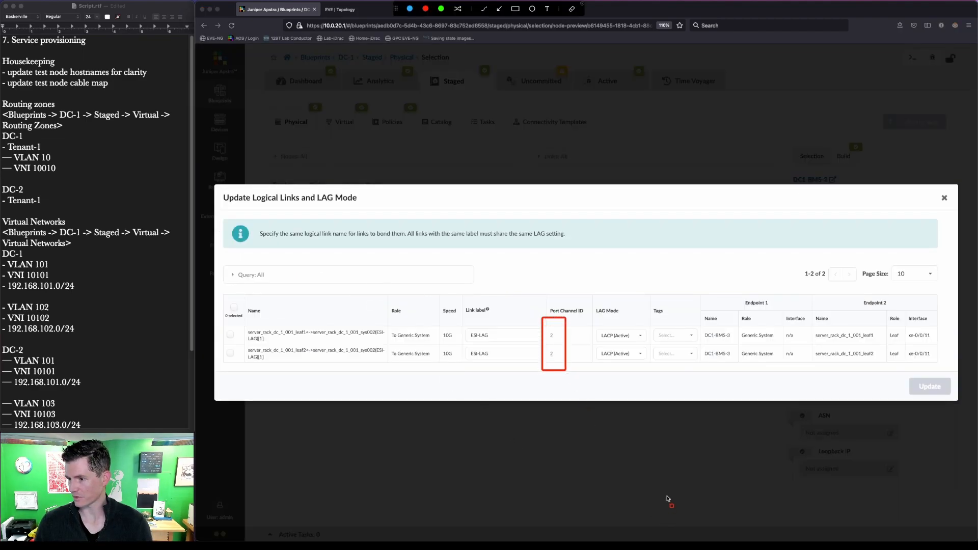
pyautogui.press('Escape')
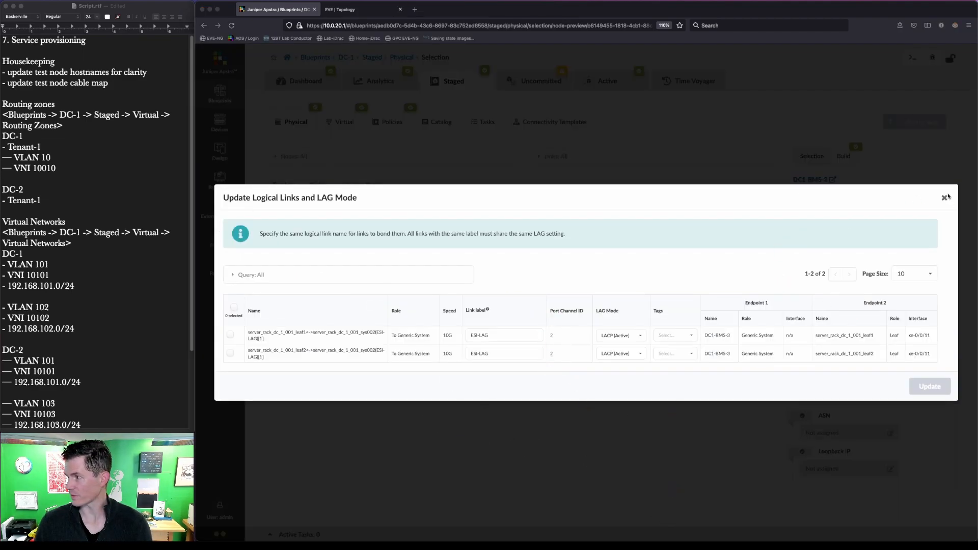
pyautogui.click(944, 199)
pyautogui.click(539, 127)
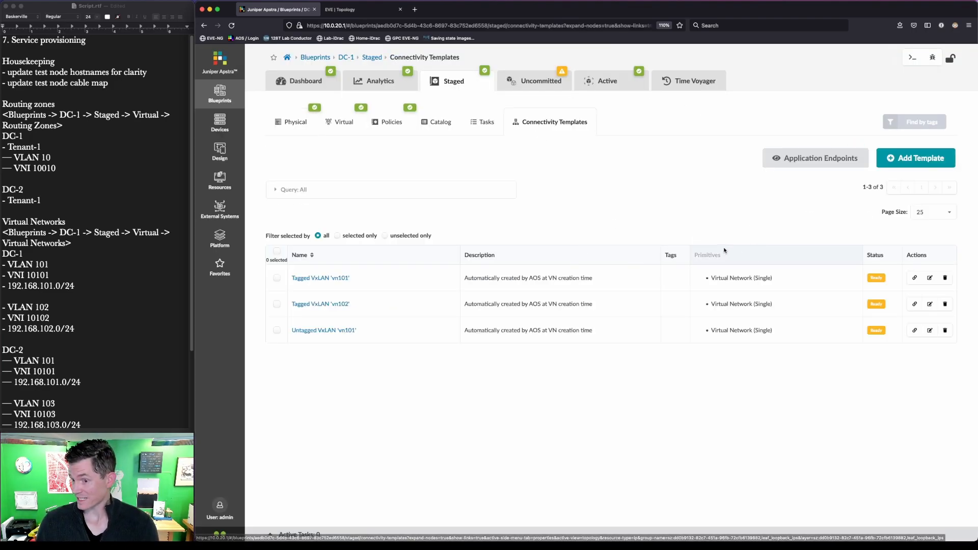
# Step: Assign the Untagged vn101 template to DC1-BMS-1's xe-0/0/9 interface
pyautogui.moveTo(361, 355)
pyautogui.mouseDown()
pyautogui.moveTo(358, 333)
pyautogui.moveTo(275, 312)
pyautogui.mouseUp()
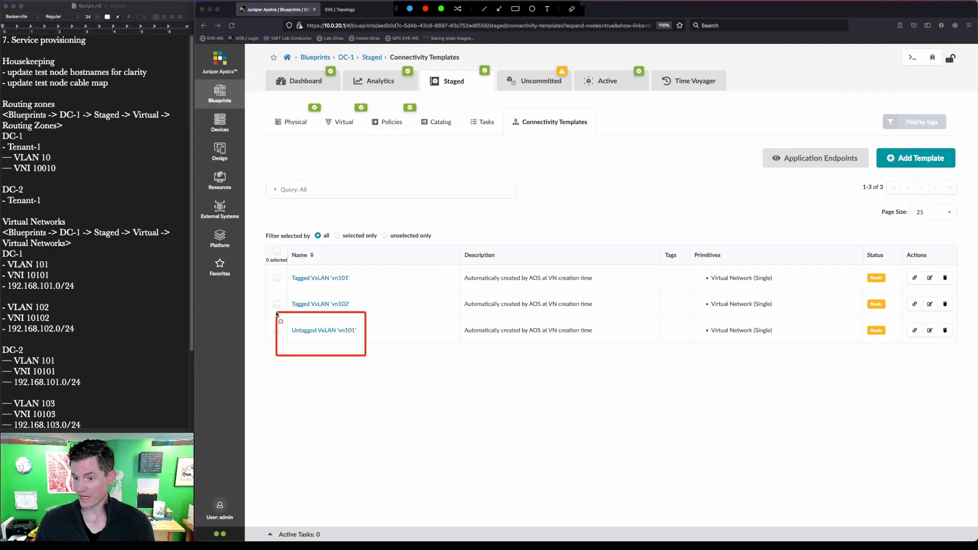
pyautogui.click(914, 331)
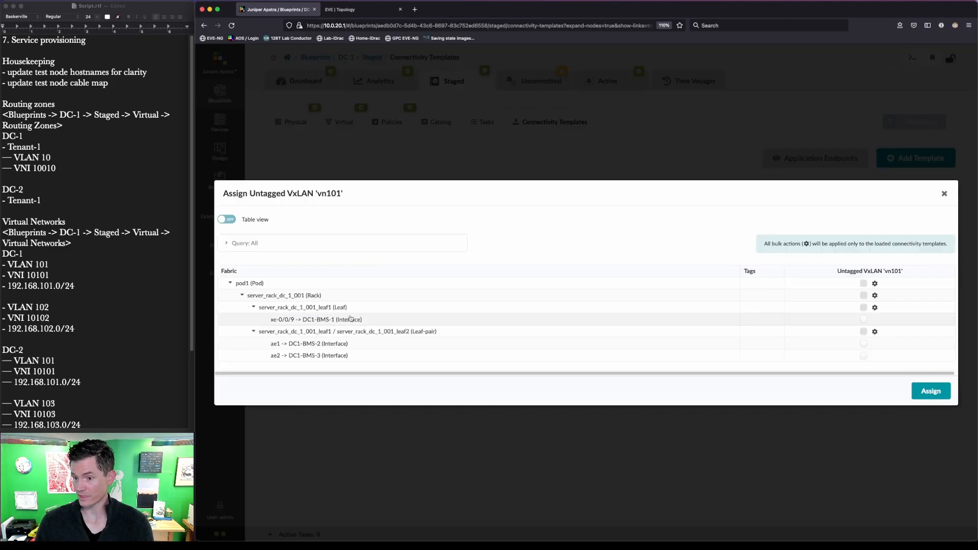
pyautogui.moveTo(262, 307); pyautogui.dragTo(380, 328)
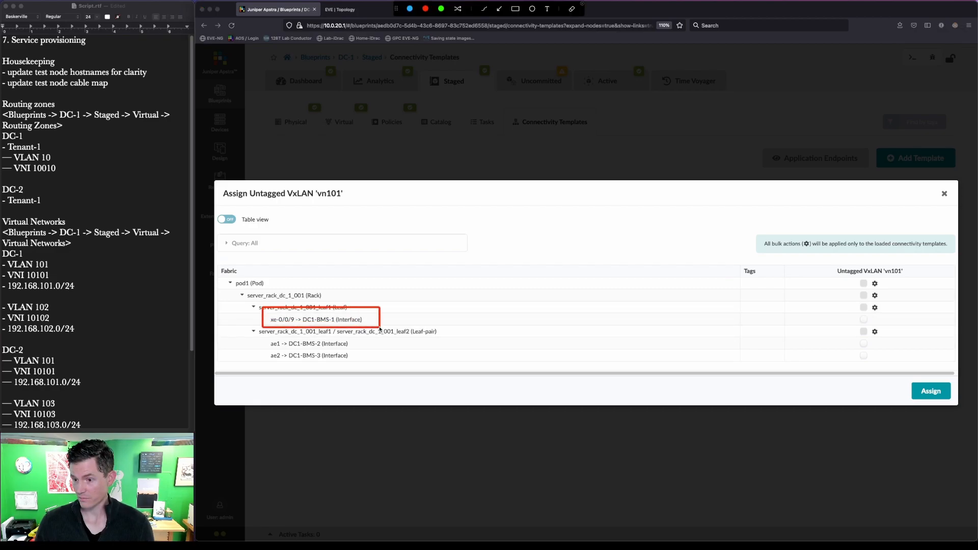
pyautogui.press('Escape')
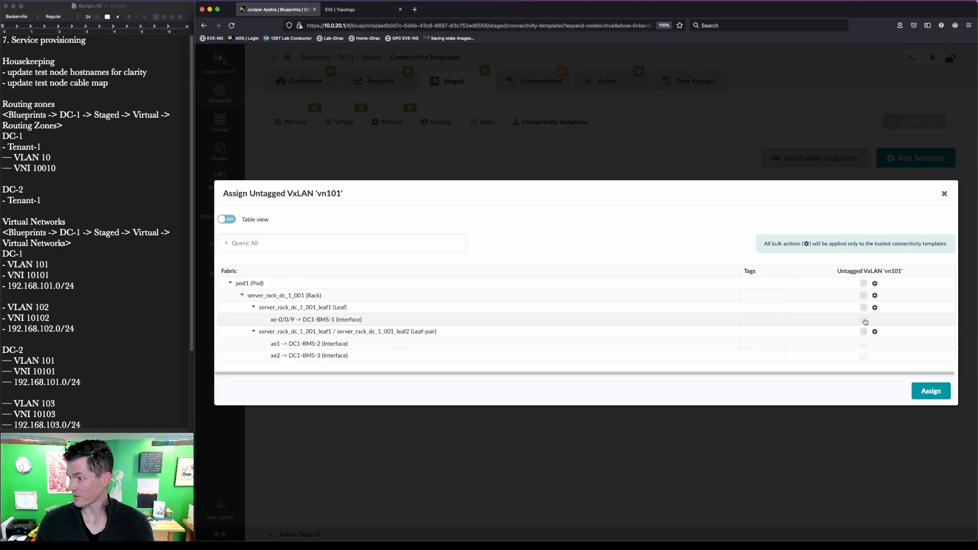
pyautogui.click(864, 320)
pyautogui.click(931, 390)
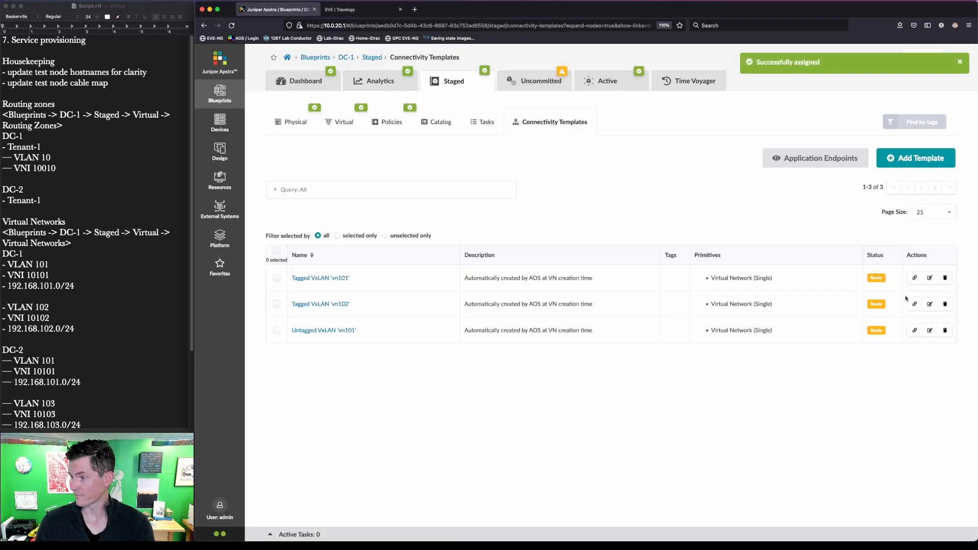
# Step: Assign Tagged vn101 to ae2 toward DC1-BMS-3 and Tagged vn102 to ae1 toward DC1-BMS-2
pyautogui.click(915, 278)
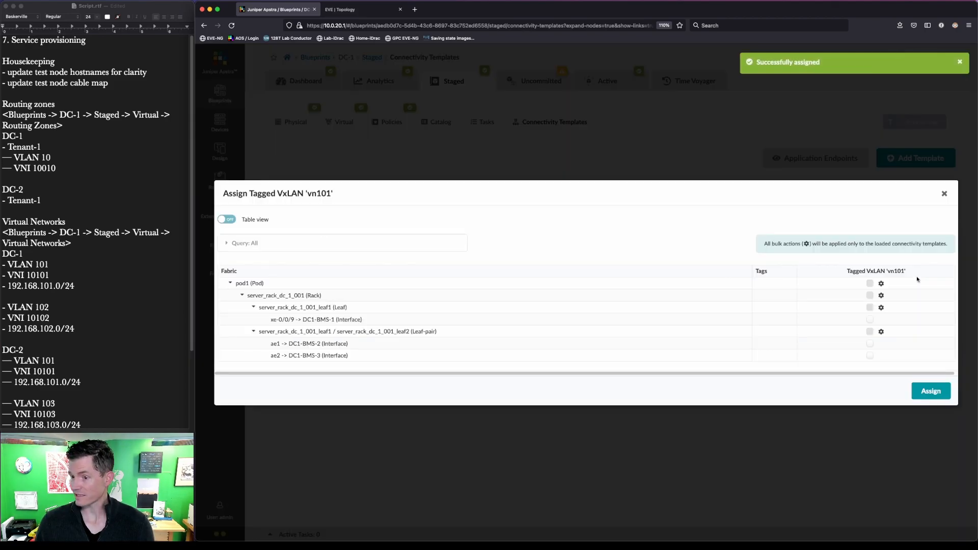
pyautogui.click(870, 355)
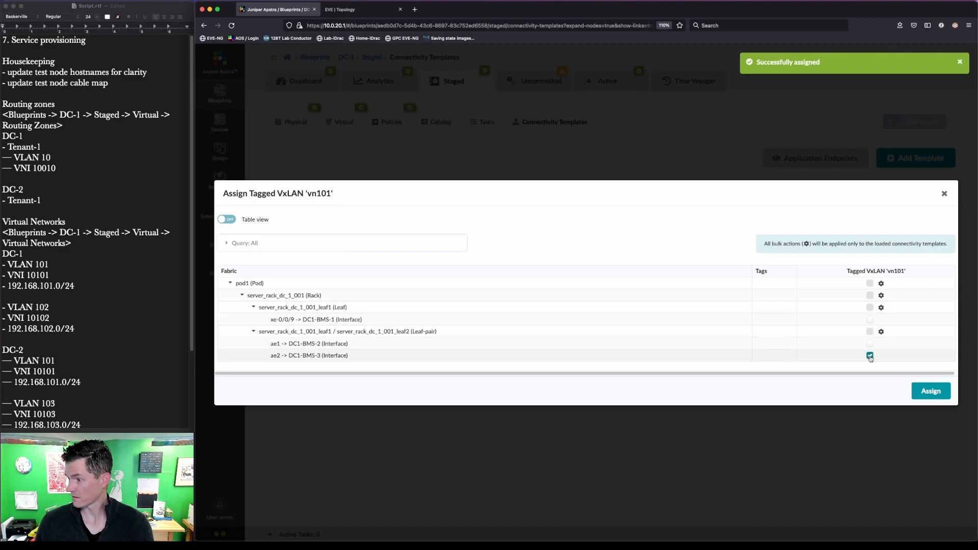
pyautogui.click(930, 391)
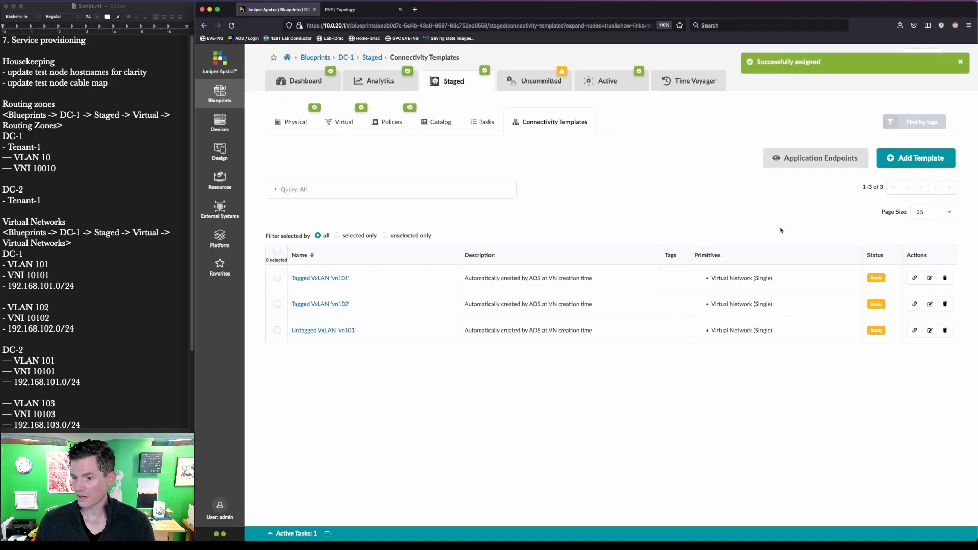
pyautogui.click(914, 304)
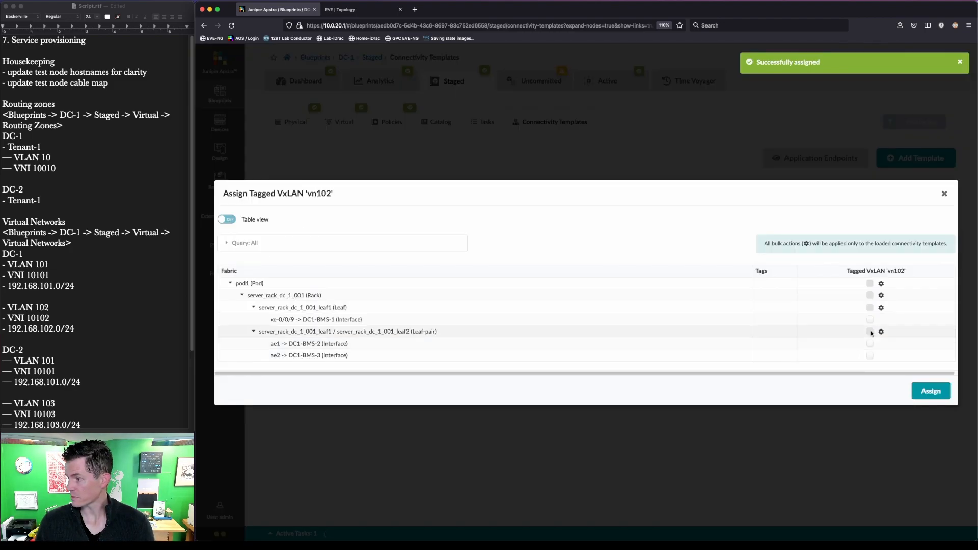
pyautogui.click(870, 344)
pyautogui.click(931, 391)
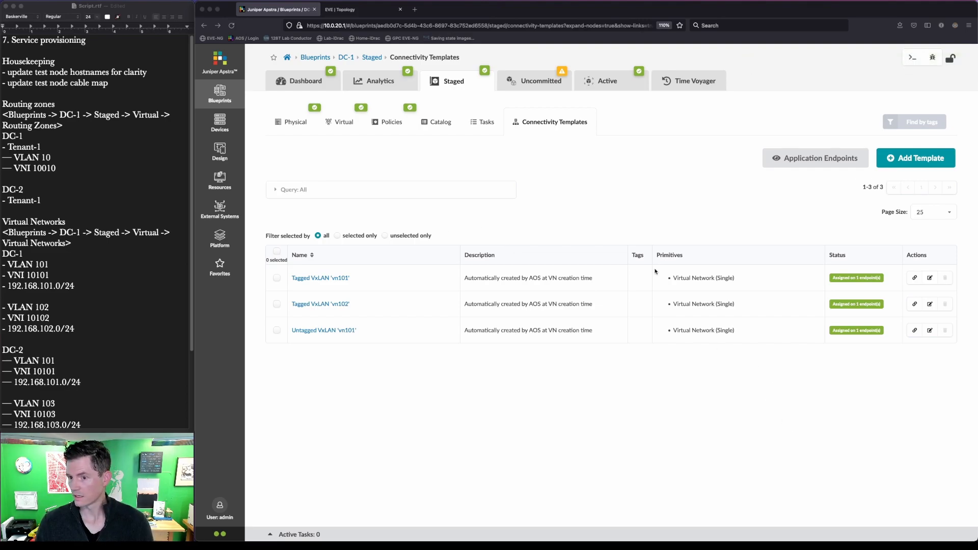
# Step: Commit the uncommitted DC-1 blueprint changes
pyautogui.click(557, 85)
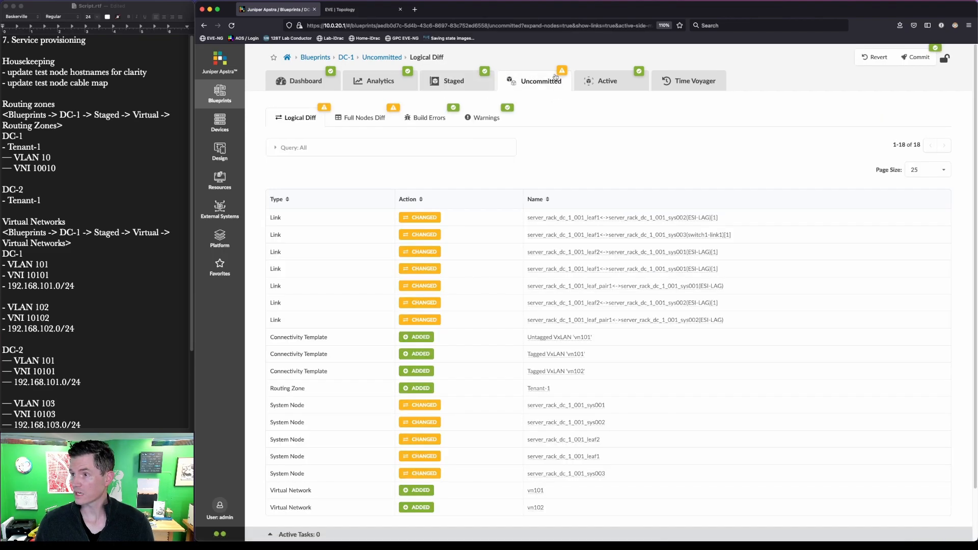
pyautogui.click(917, 59)
pyautogui.click(782, 357)
# Step: Open the DC-2 blueprint's staged view and select server_rack_dc_2_001_sys001
pyautogui.click(316, 56)
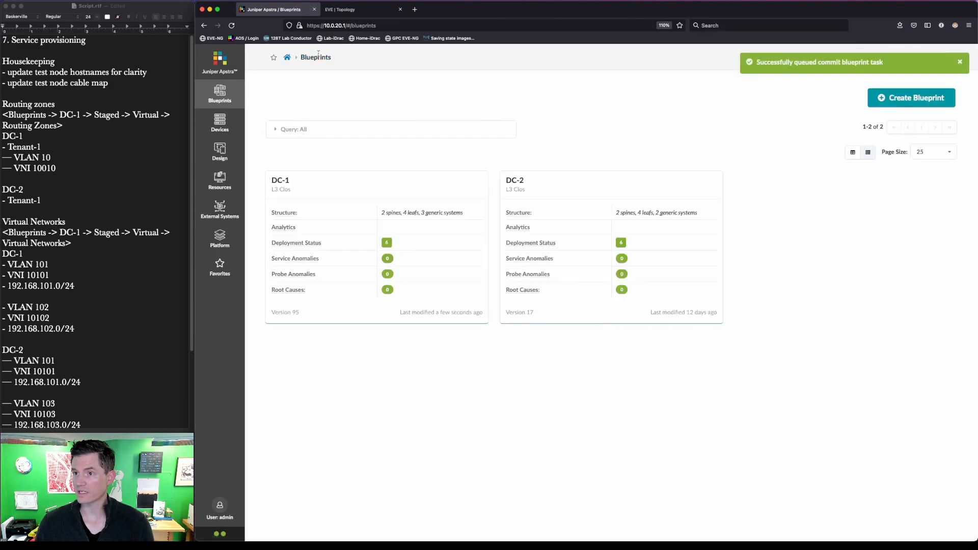
pyautogui.click(511, 181)
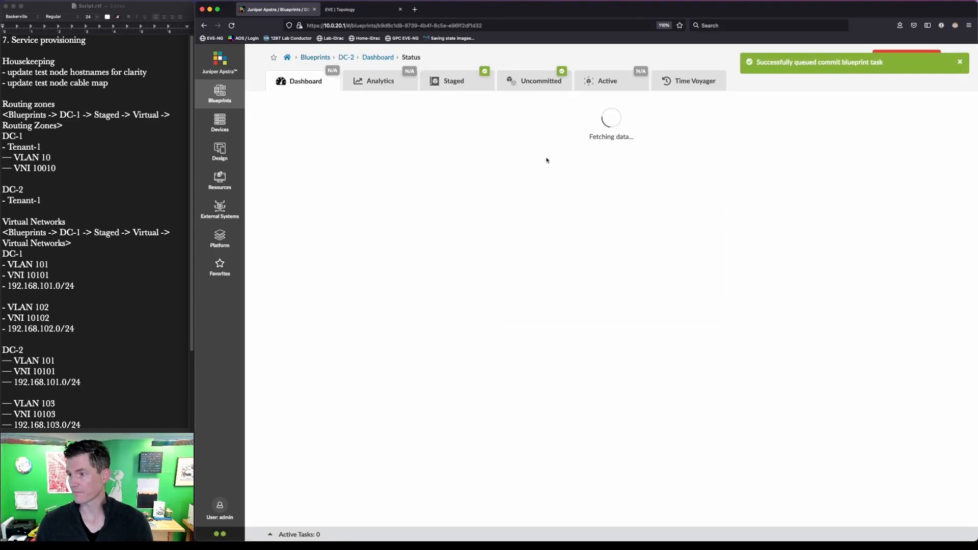
pyautogui.click(445, 81)
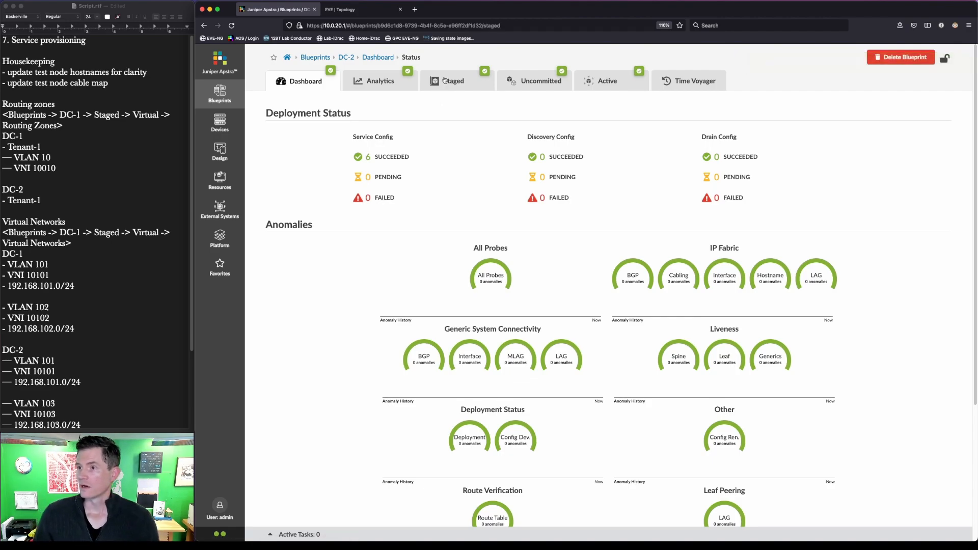
pyautogui.click(667, 374)
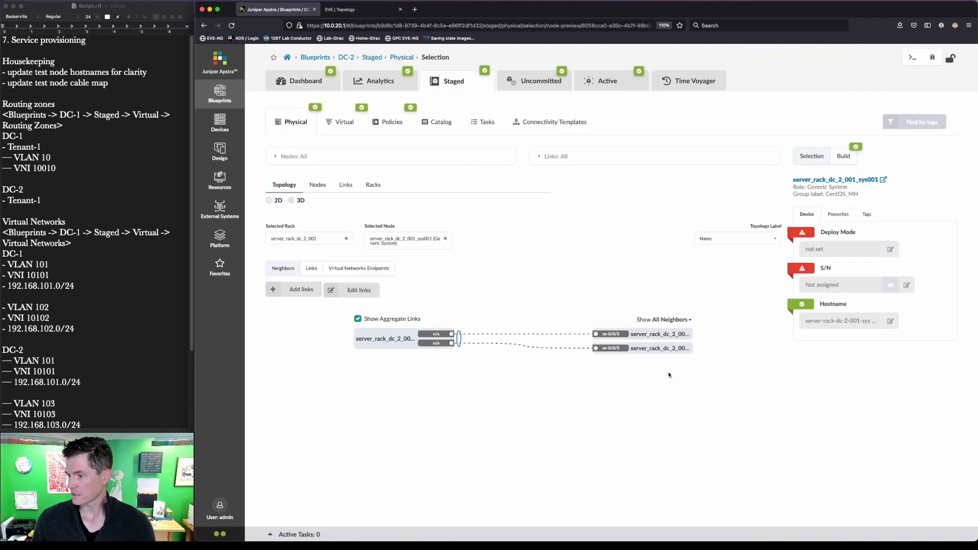
# Step: Set generic system sys001's hostname to DC2-BMS-1
pyautogui.click(890, 321)
pyautogui.tripleClick(867, 321)
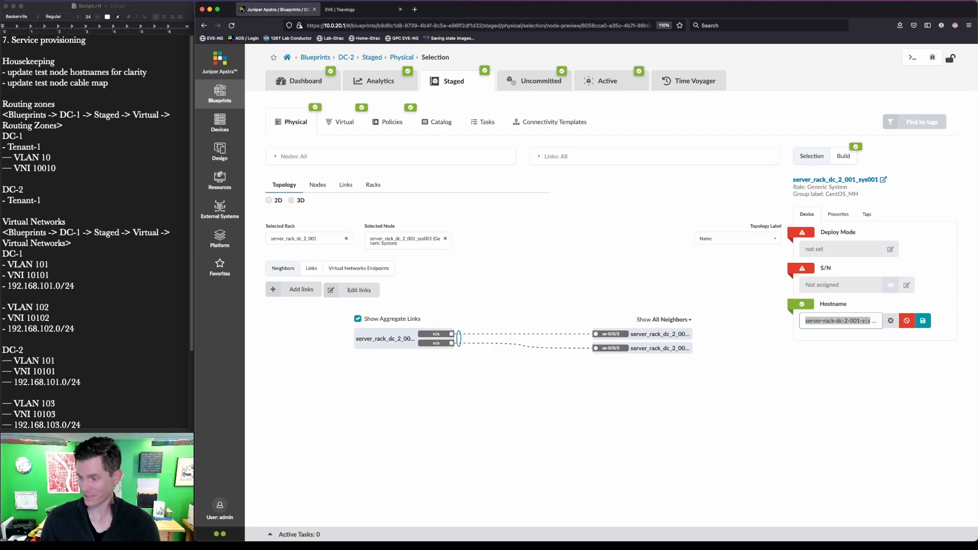
pyautogui.write('DC2-BMS-1')
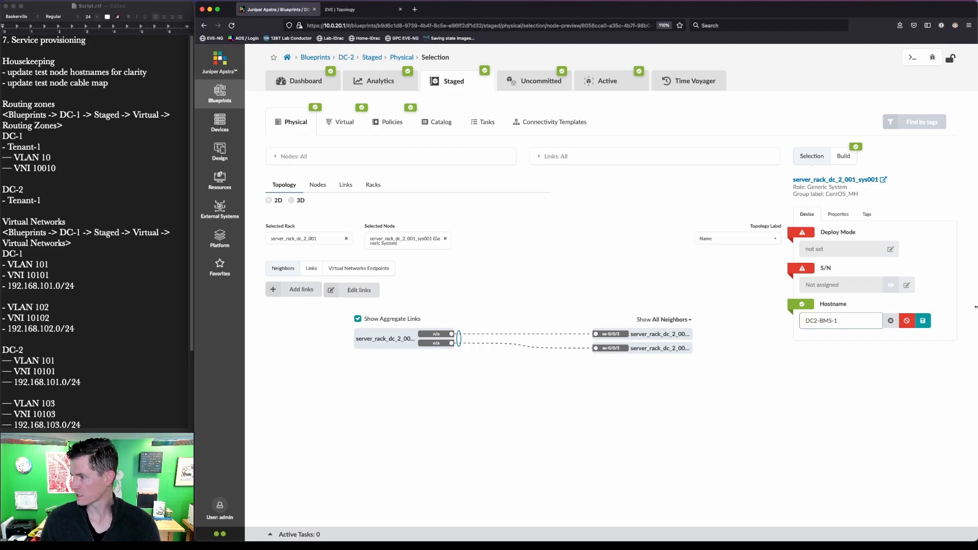
pyautogui.click(923, 321)
# Step: Set sys001's name to DC2-BMS-1, fixing the 'Dc2' typo, and review its properties
pyautogui.click(846, 214)
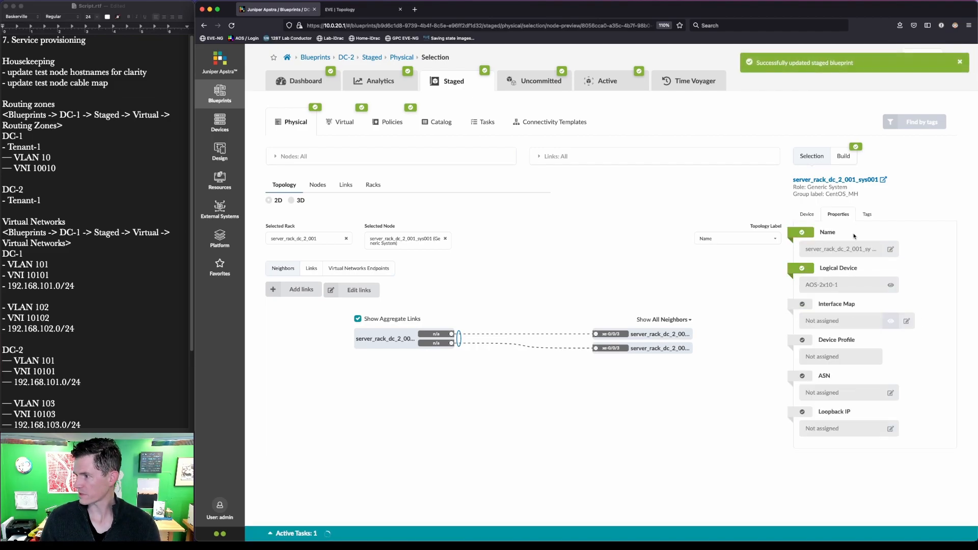
pyautogui.click(890, 249)
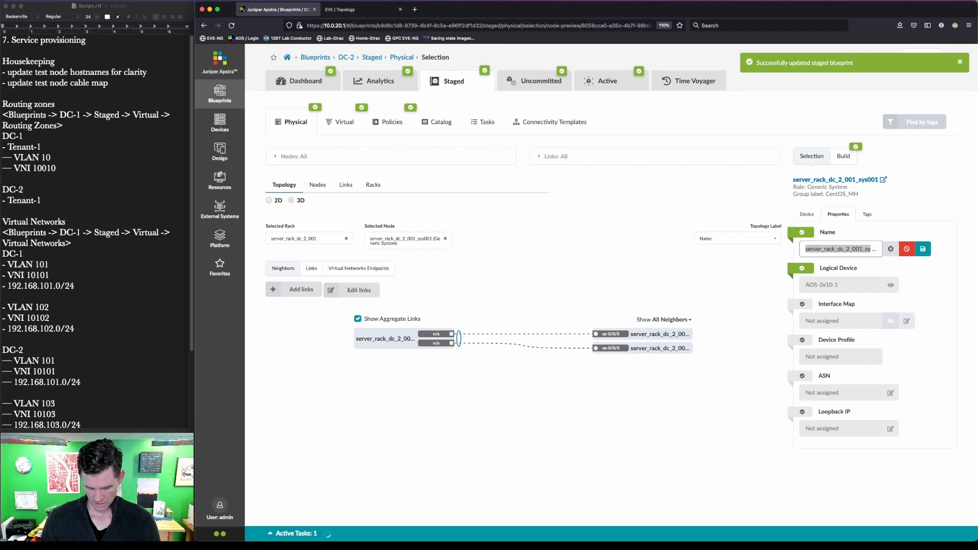
pyautogui.write('Dc2-BMS-1')
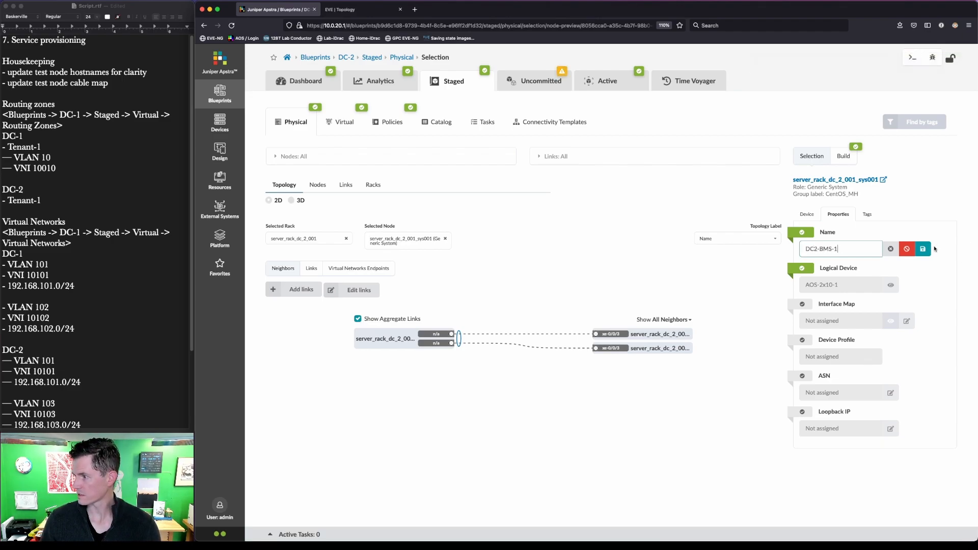
pyautogui.click(923, 250)
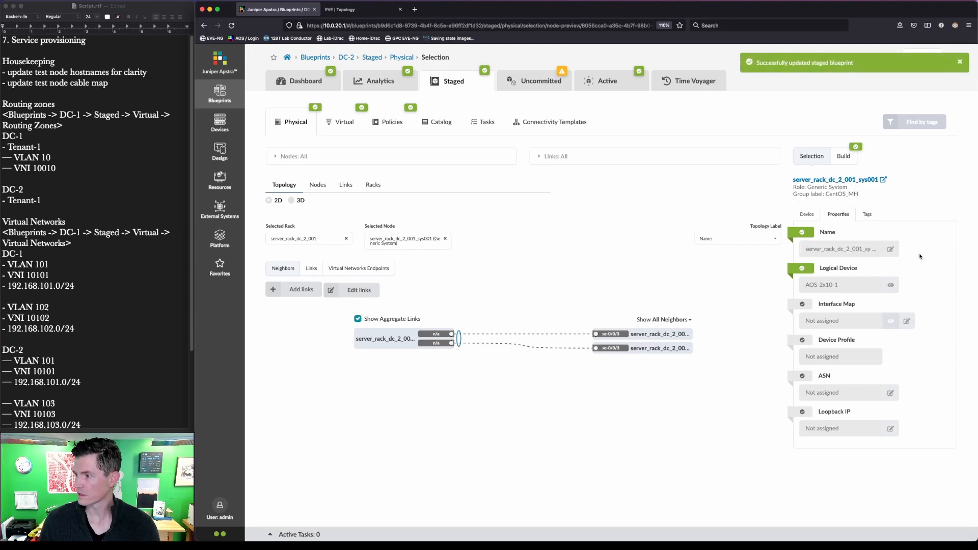
pyautogui.click(891, 249)
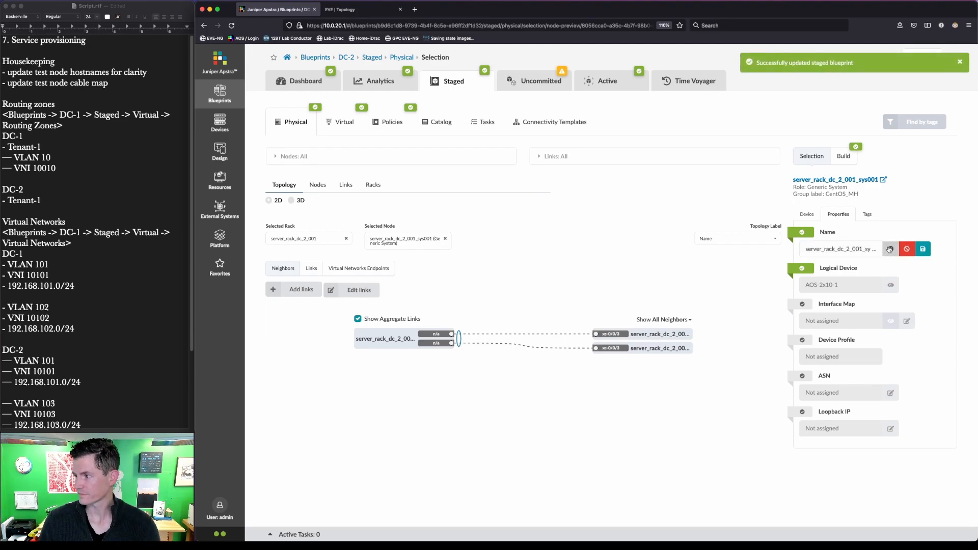
pyautogui.doubleClick(847, 249)
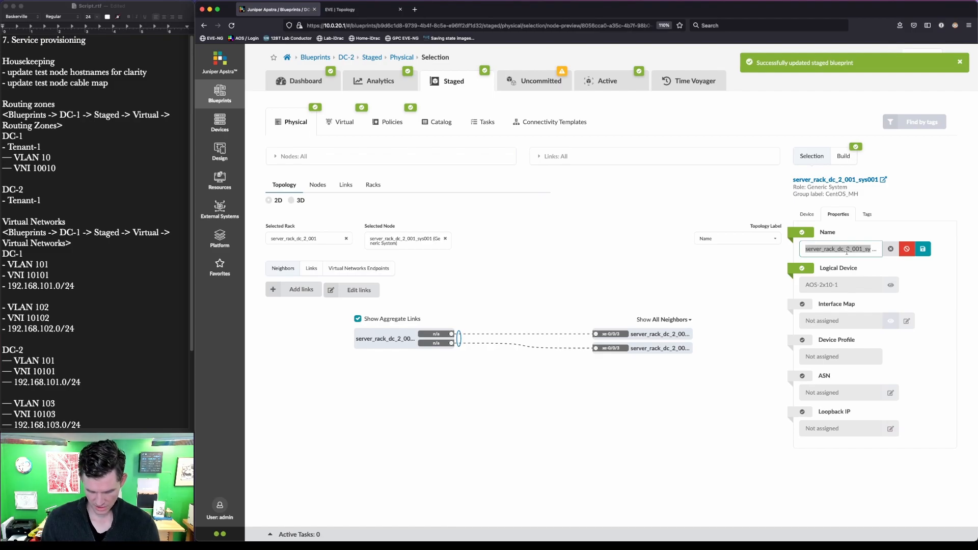
pyautogui.write('DC2-BMS-1')
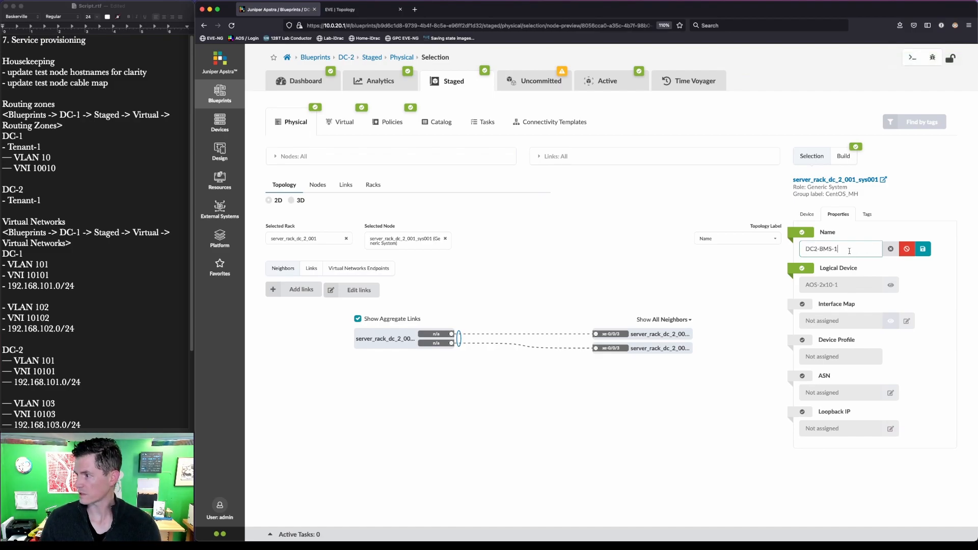
pyautogui.click(923, 249)
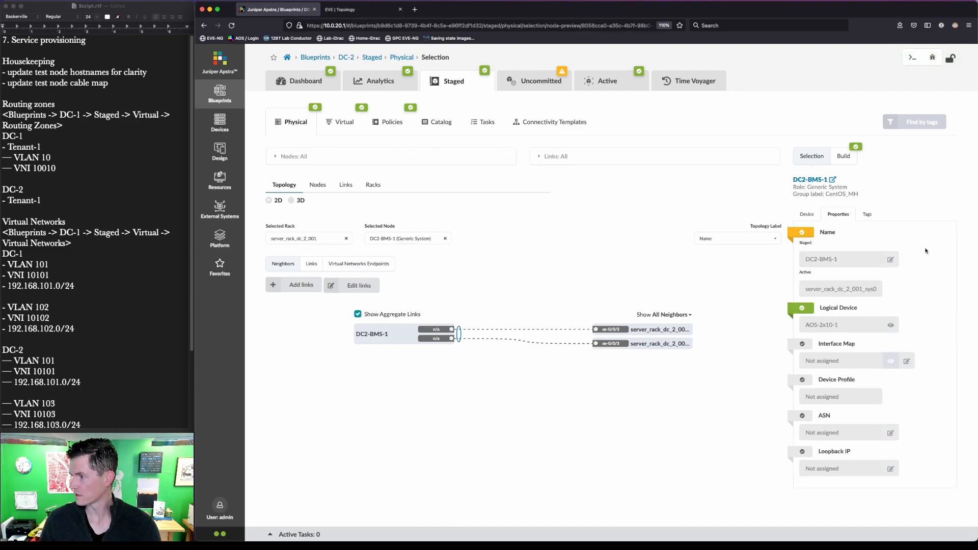
pyautogui.click(813, 216)
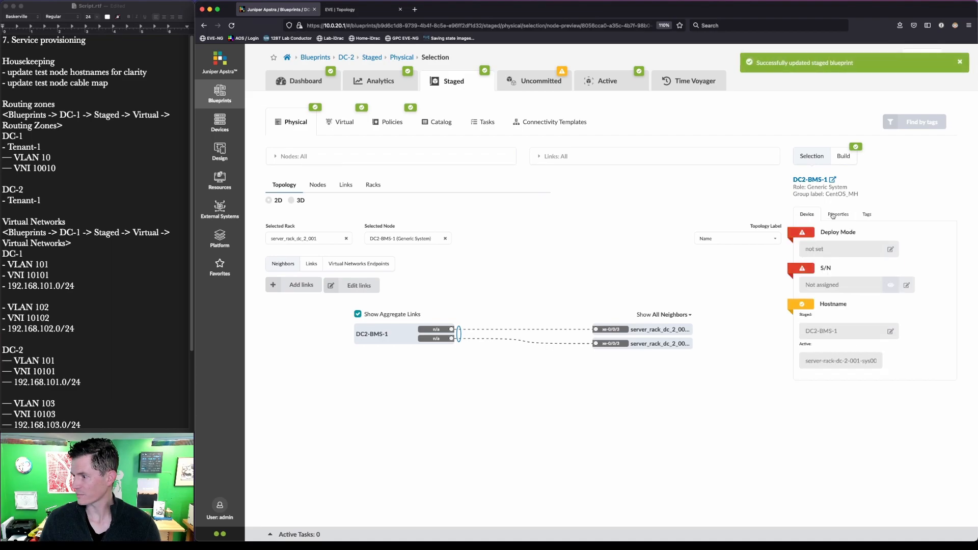
pyautogui.click(838, 220)
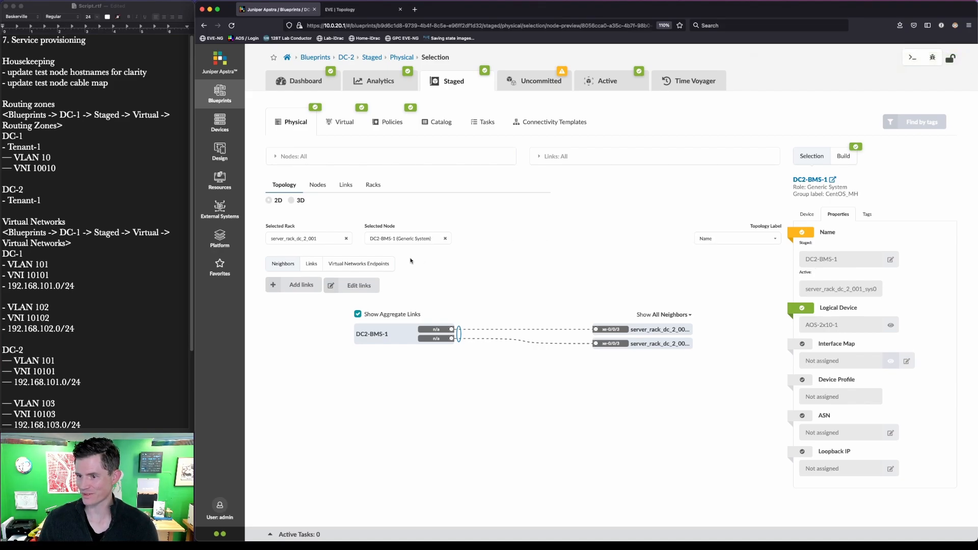
pyautogui.click(446, 239)
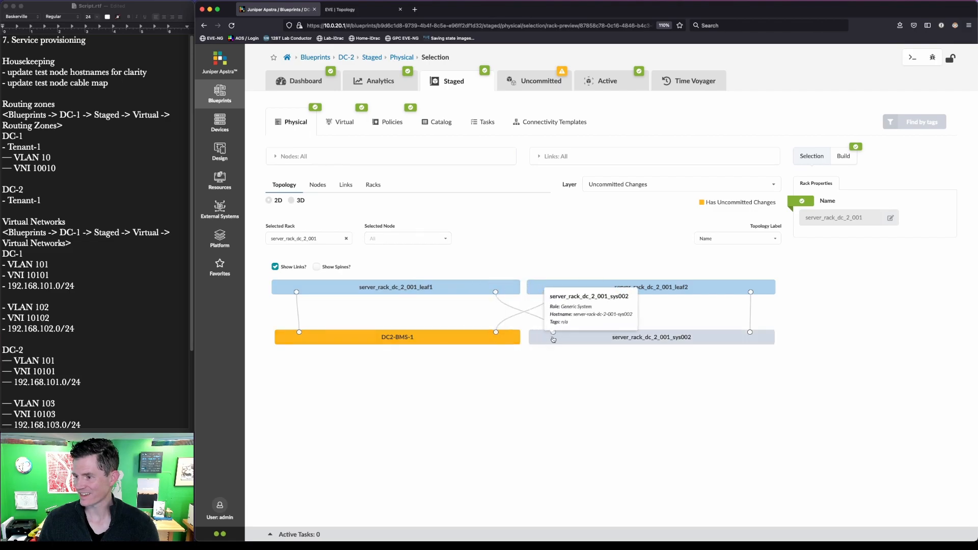
# Step: Rename the second generic system sys002, entering DE2-BMS as its name
pyautogui.click(651, 340)
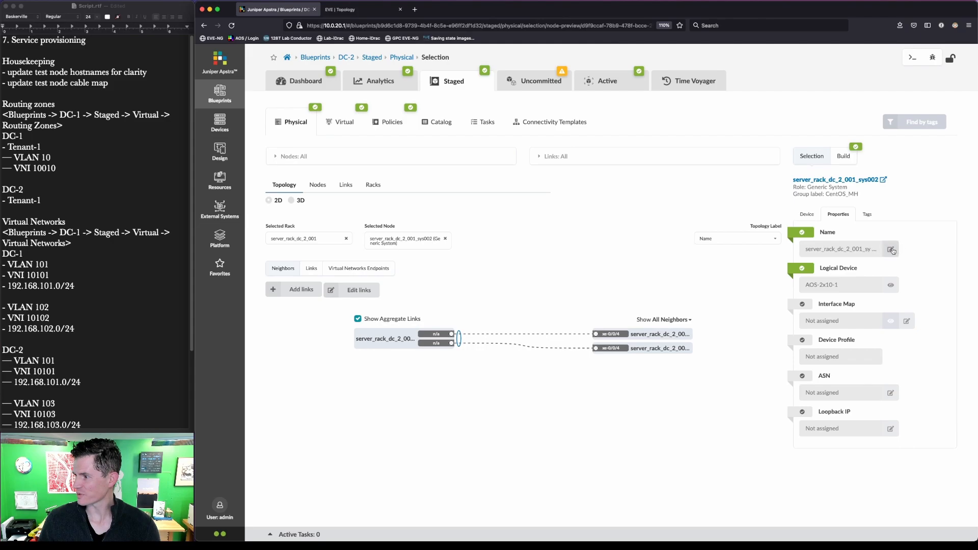
pyautogui.click(891, 250)
pyautogui.press('super+a')
pyautogui.write('DE')
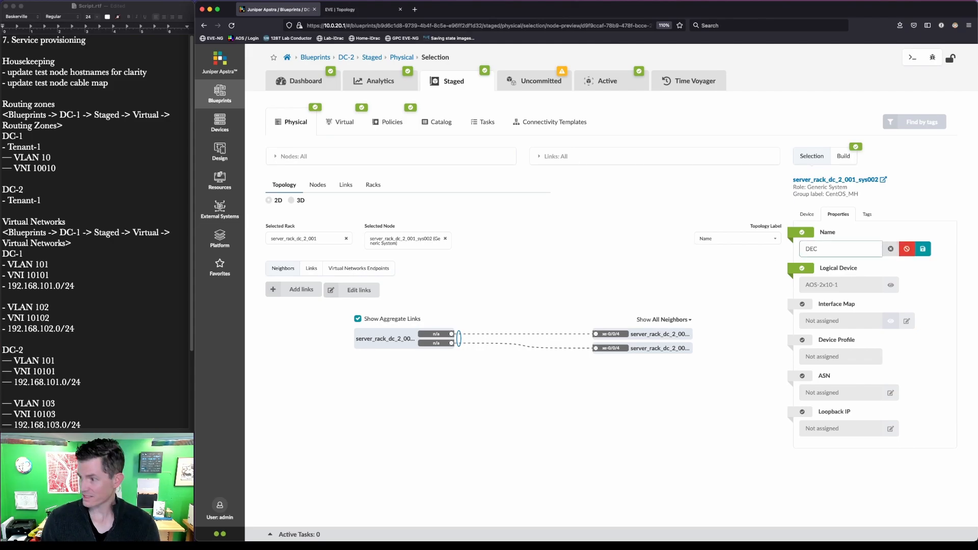
pyautogui.write('2-BMS-2')
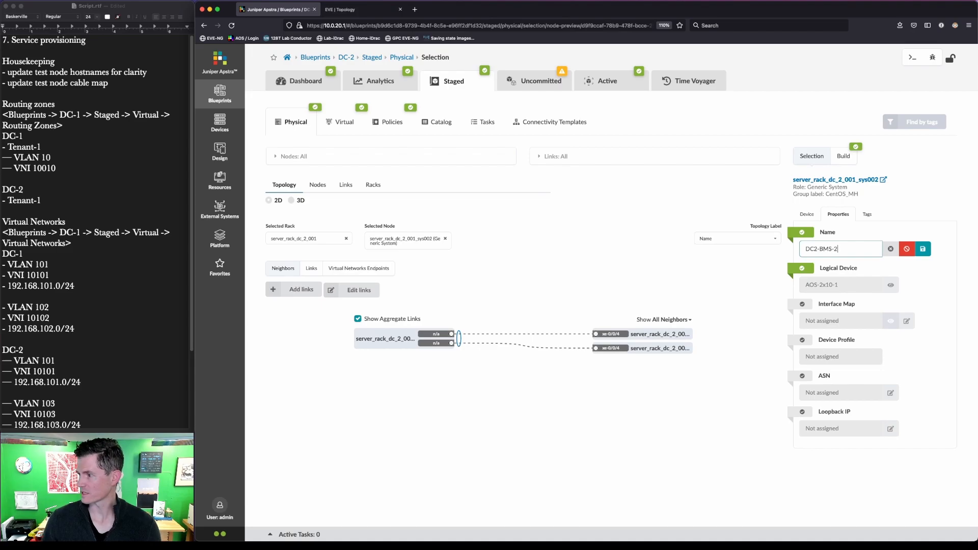
pyautogui.click(923, 249)
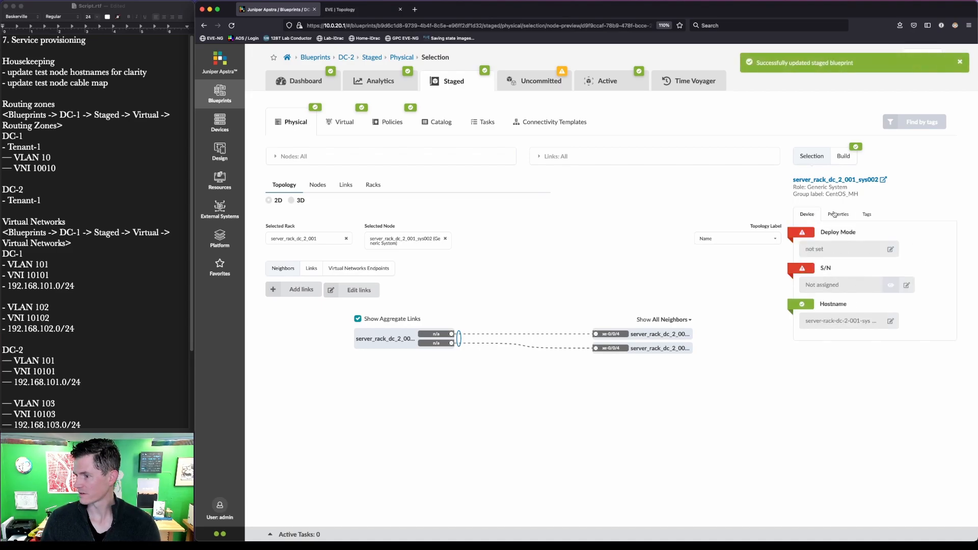
# Step: Start changing the second server's hostname, entering DC2-BMS-2
pyautogui.click(807, 214)
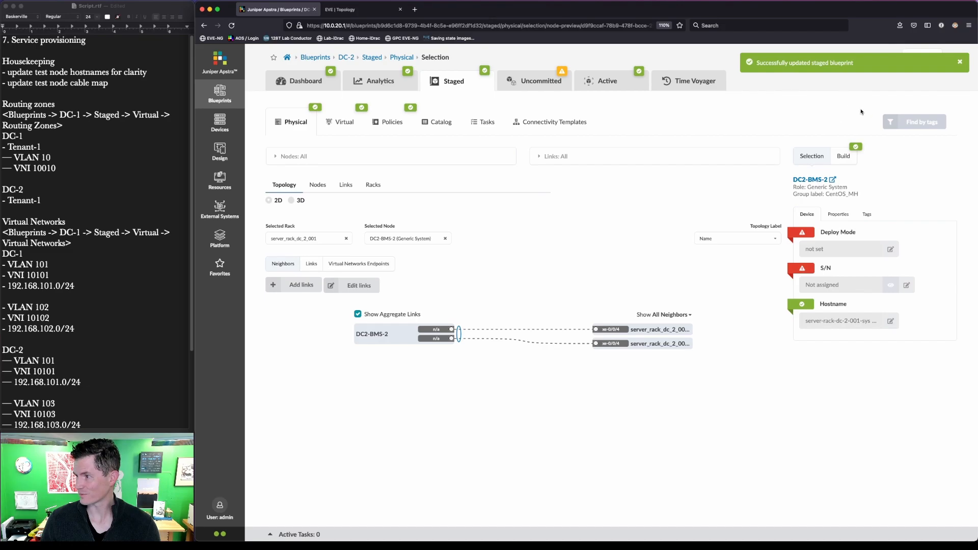
pyautogui.click(890, 321)
pyautogui.click(891, 321)
pyautogui.write('DC2-BMS-2')
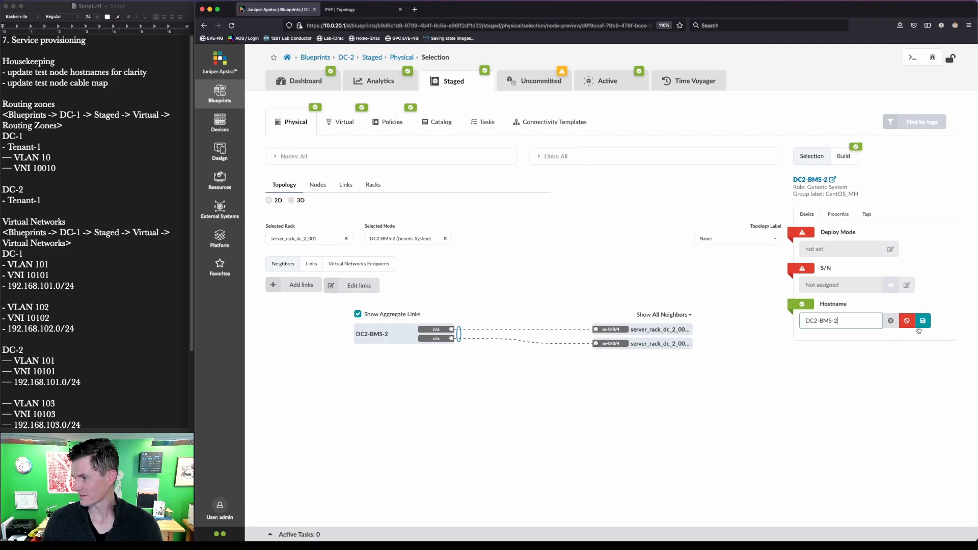
pyautogui.click(921, 324)
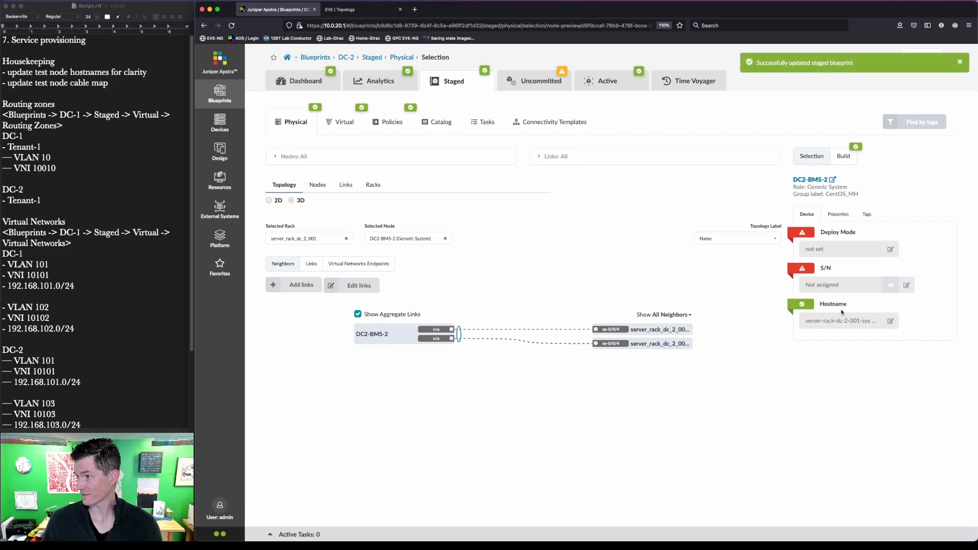
pyautogui.hotkey('ctrl', 'alt', 'a')
pyautogui.moveTo(745, 88)
pyautogui.mouseDown()
pyautogui.moveTo(881, 34)
pyautogui.moveTo(880, 46)
pyautogui.mouseUp()
pyautogui.press('Escape')
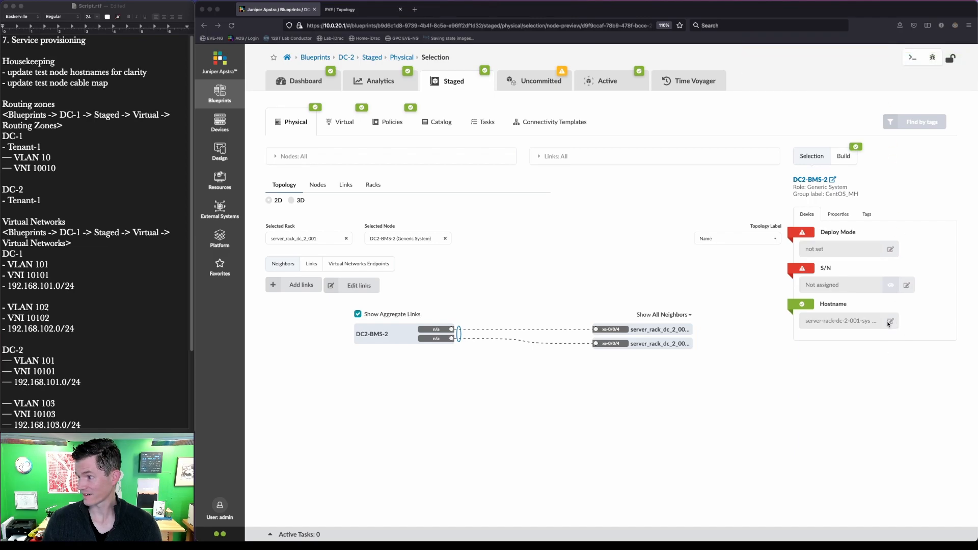
# Step: Re-enter the second server's hostname as DC2-BMS, then extend it to DC2-BMS-2
pyautogui.click(890, 321)
pyautogui.press('super+a')
pyautogui.write('DC2-BMS')
pyautogui.press('Return')
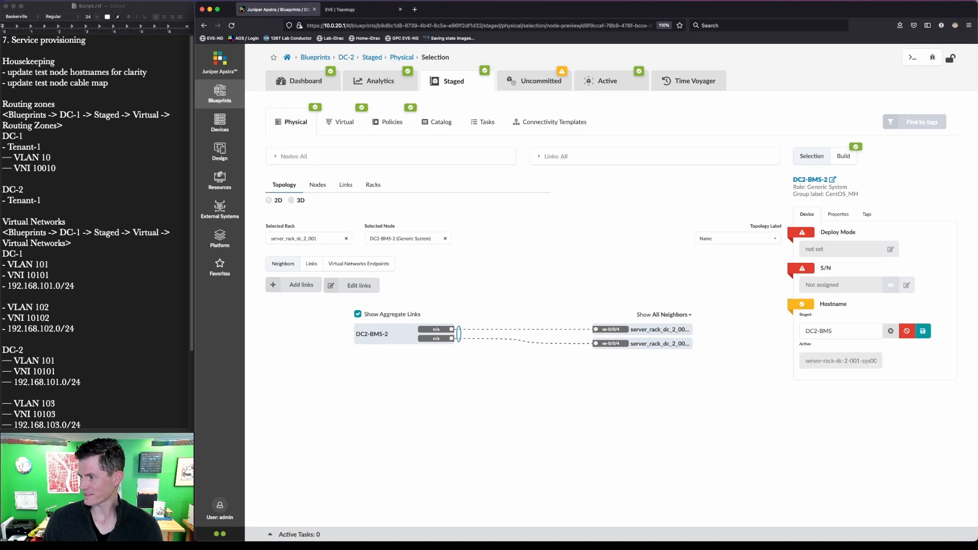
pyautogui.click(836, 333)
pyautogui.write('-2')
pyautogui.press('Return')
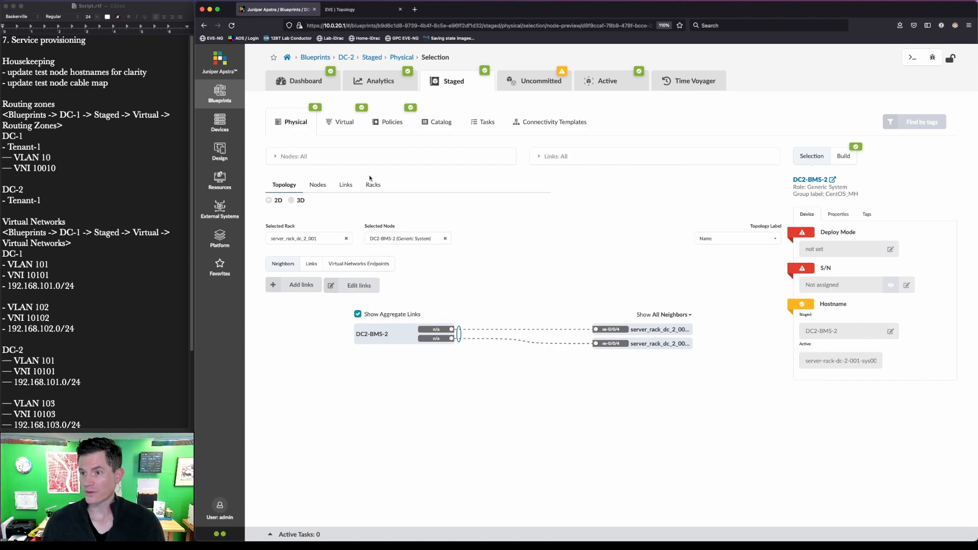
# Step: Open the cabling map editor from the Links table and check the lab topology diagram
pyautogui.click(337, 189)
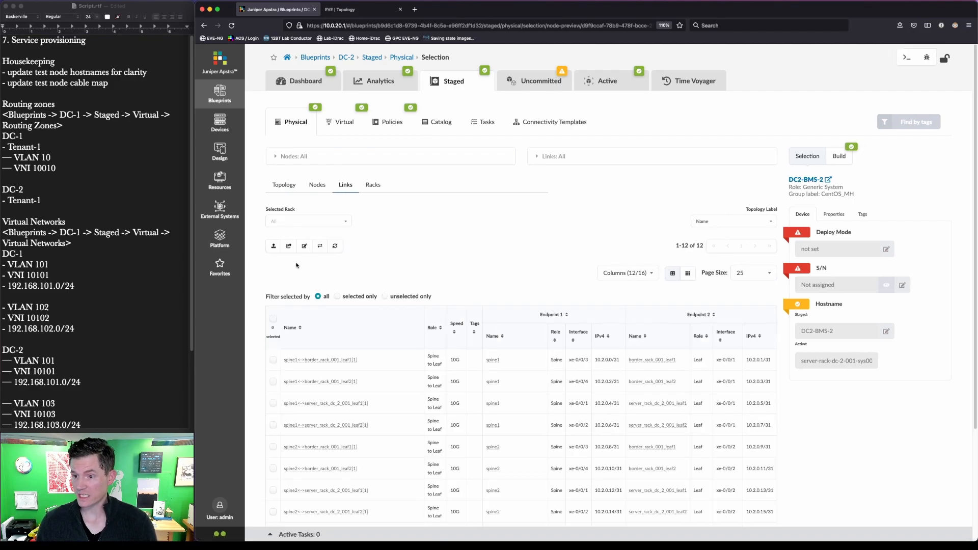
pyautogui.click(304, 246)
pyautogui.click(372, 10)
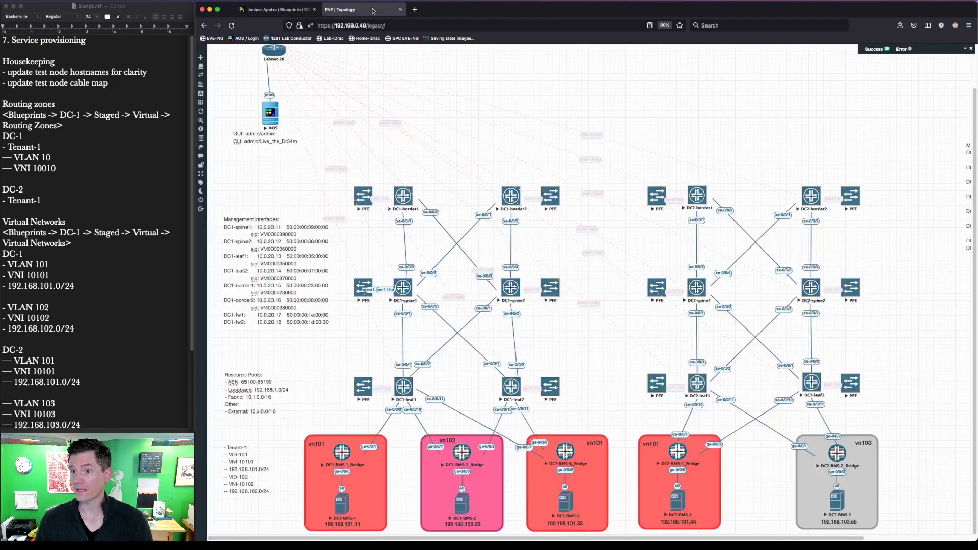
pyautogui.hotkey('ctrl', 'alt', 'a')
pyautogui.moveTo(681, 389); pyautogui.dragTo(871, 433)
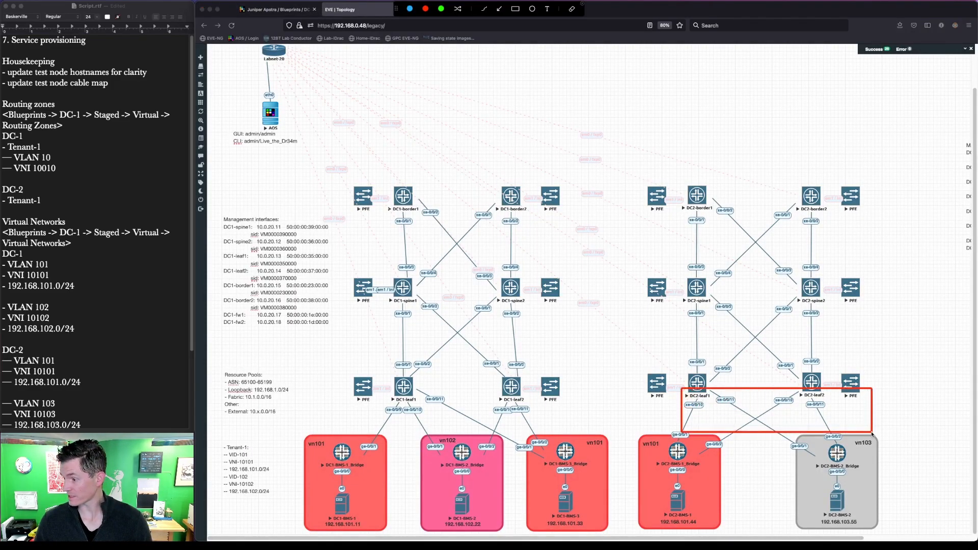
pyautogui.press('Escape')
# Step: Move the DC2-BMS-1/2 leaf links to xe-0/0/10 and xe-0/0/11, save the cabling map, and open Virtual networks
pyautogui.click(276, 9)
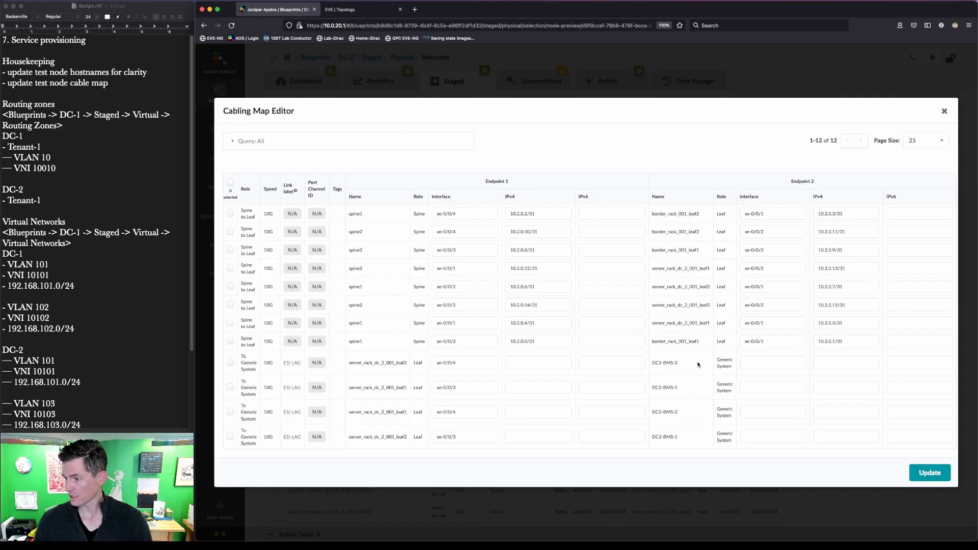
pyautogui.click(473, 389)
pyautogui.press('BackSpace')
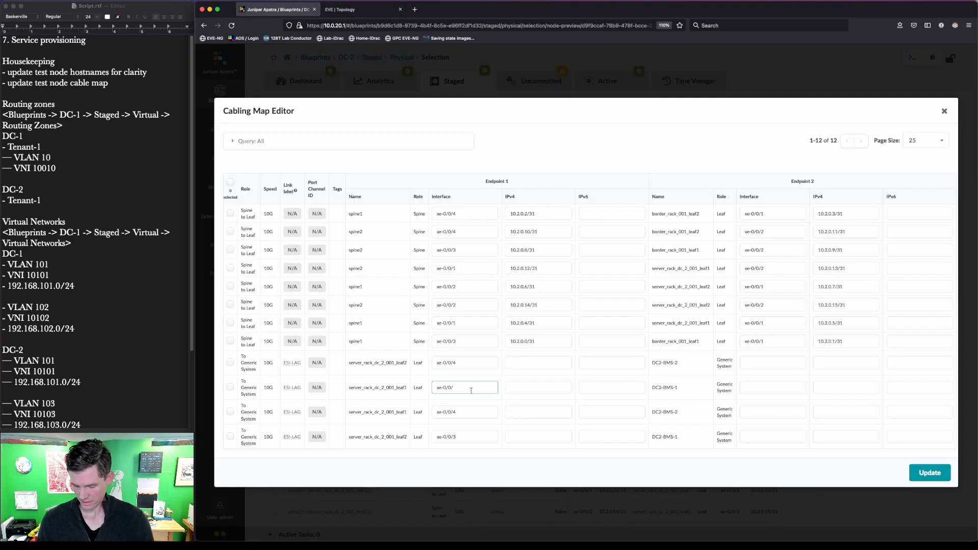
pyautogui.click(467, 432)
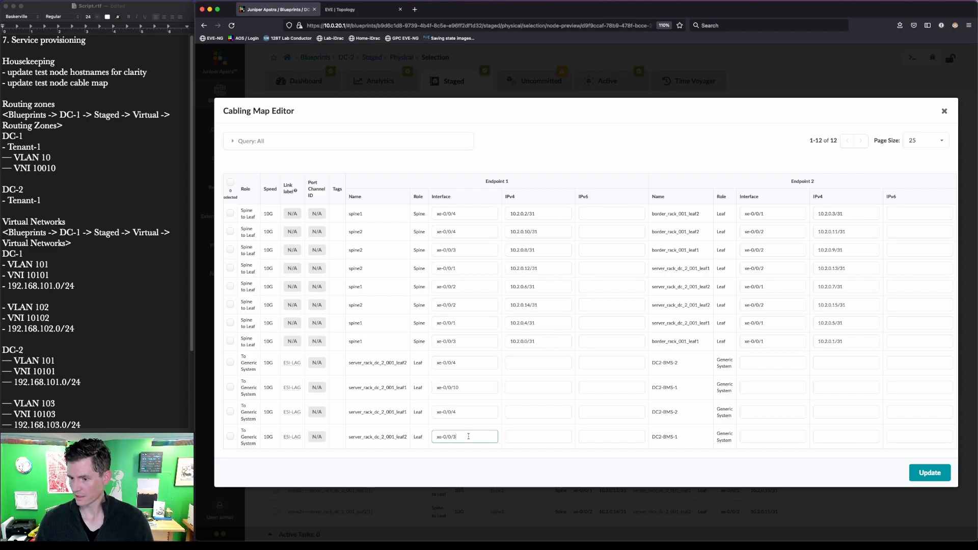
pyautogui.click(477, 365)
pyautogui.click(469, 417)
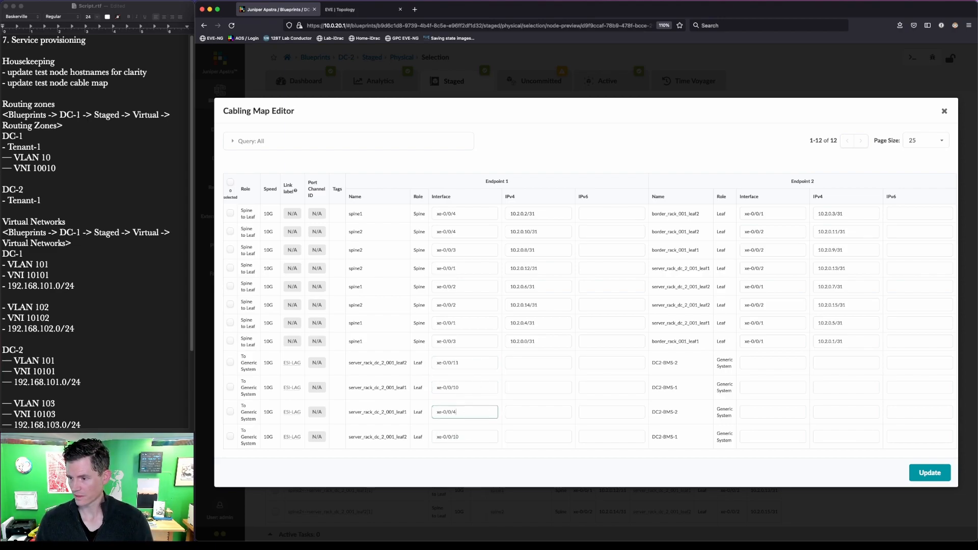
pyautogui.click(930, 473)
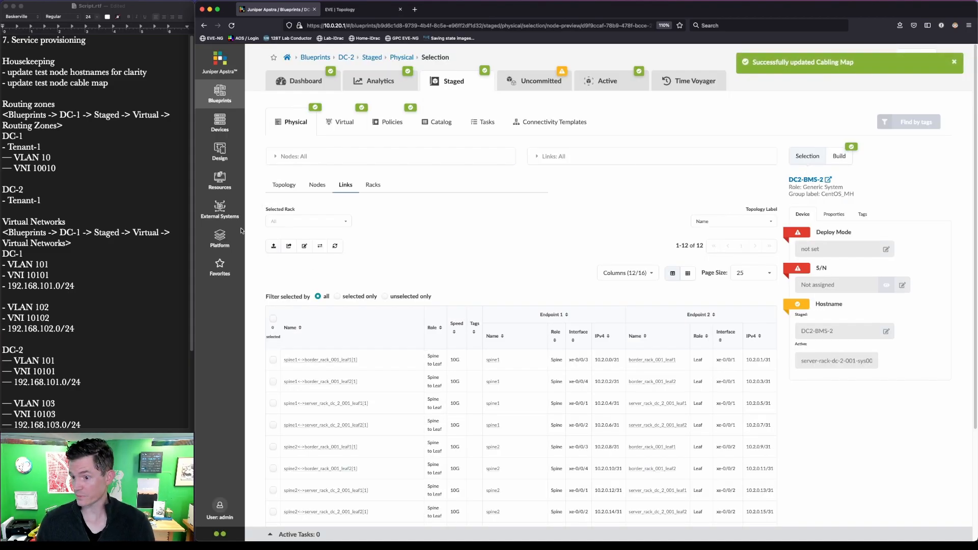
pyautogui.click(356, 124)
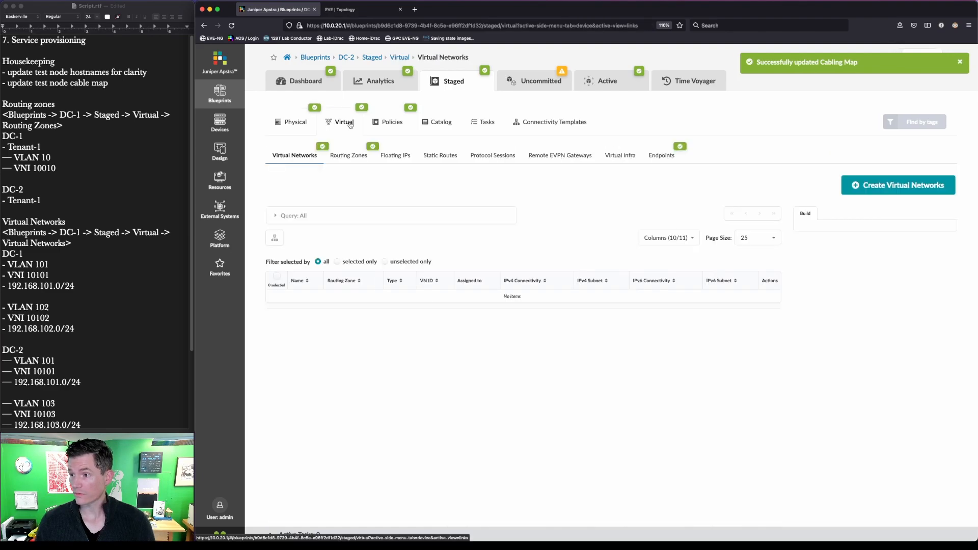
# Step: Create routing zone Tenant-1 with VLAN ID 10 and VNI 10010
pyautogui.click(356, 162)
pyautogui.click(919, 187)
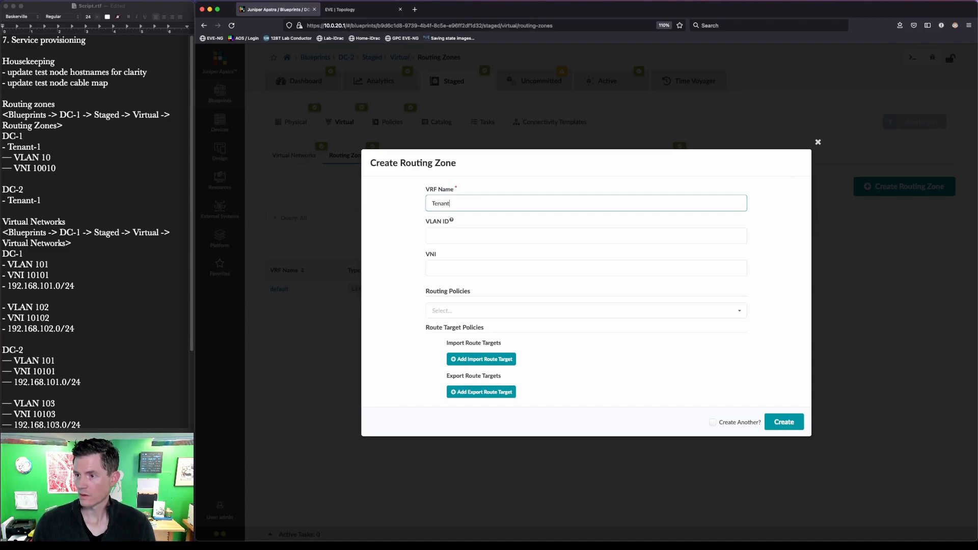
pyautogui.click(432, 236)
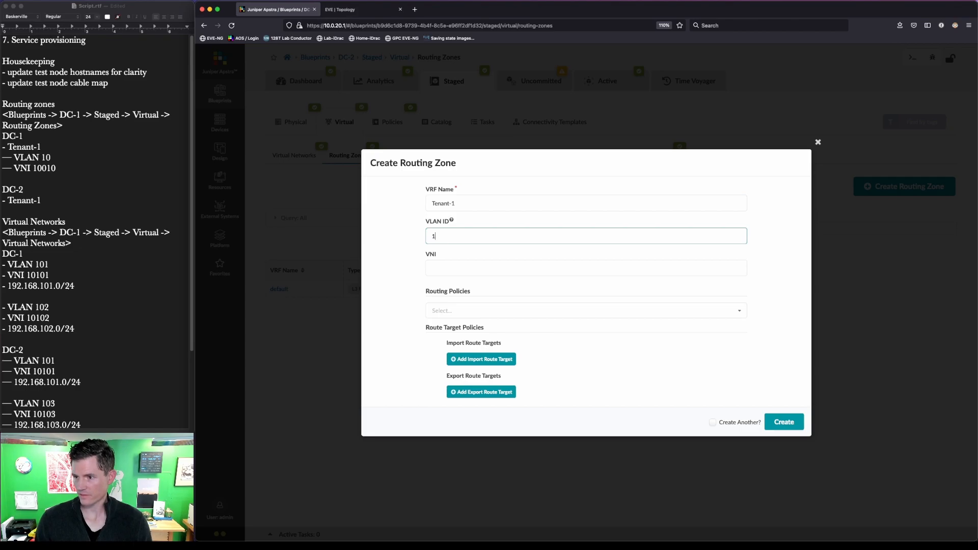
pyautogui.press('Tab')
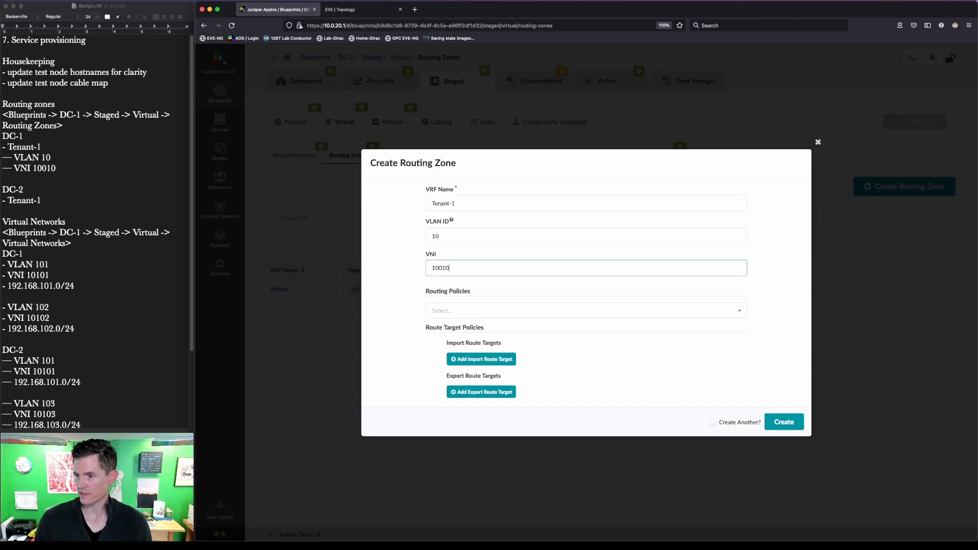
pyautogui.click(784, 422)
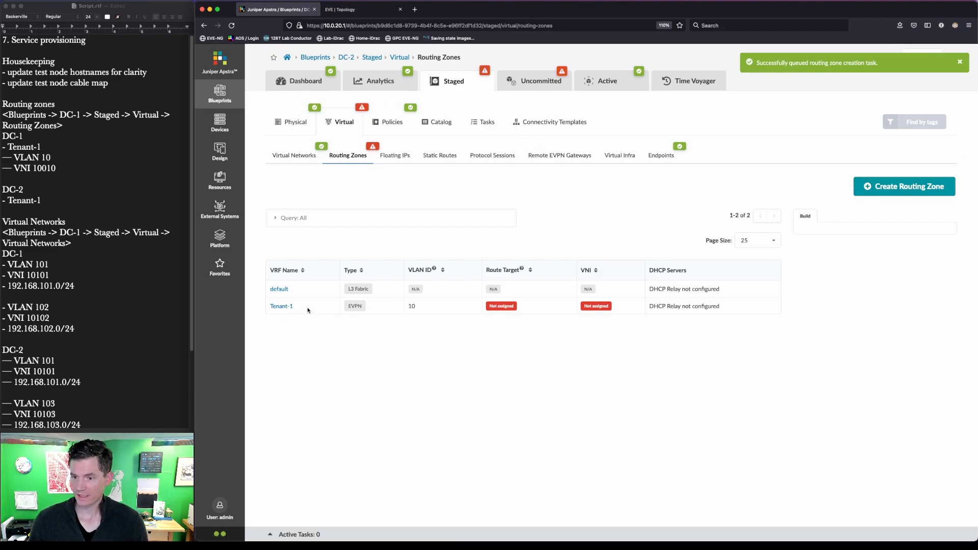
# Step: Assign the DC-2 Loopback pool to Tenant-1's Leaf Loopback IPs, then open Virtual Networks
pyautogui.click(292, 307)
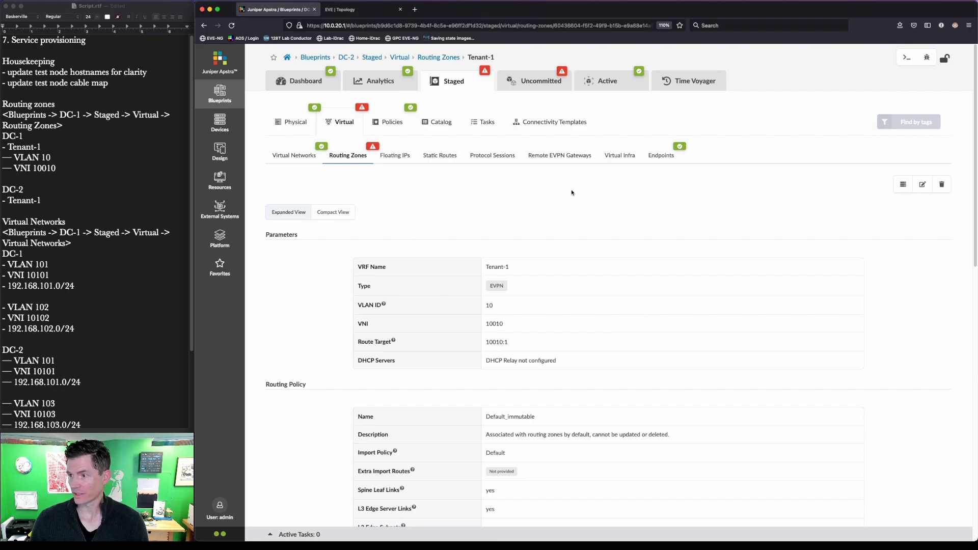
pyautogui.click(367, 153)
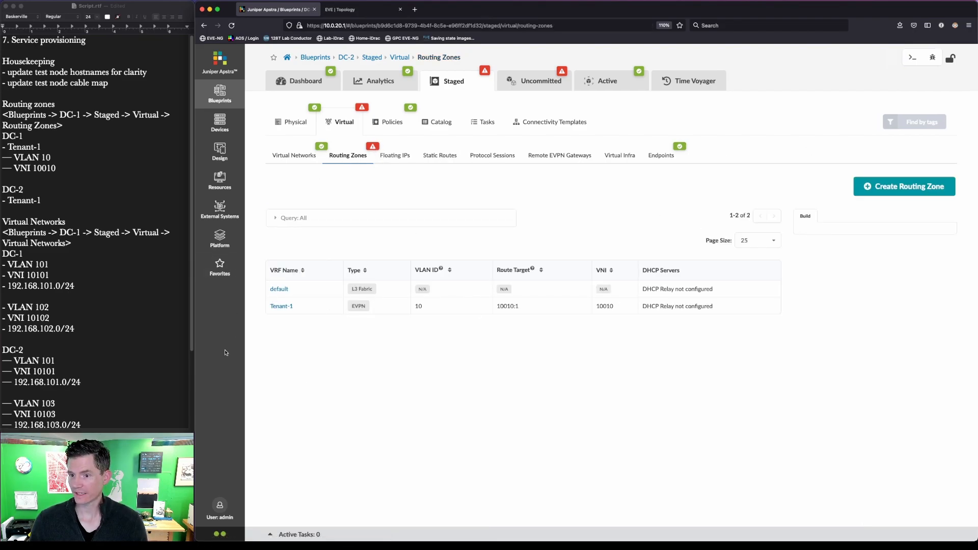
pyautogui.click(286, 306)
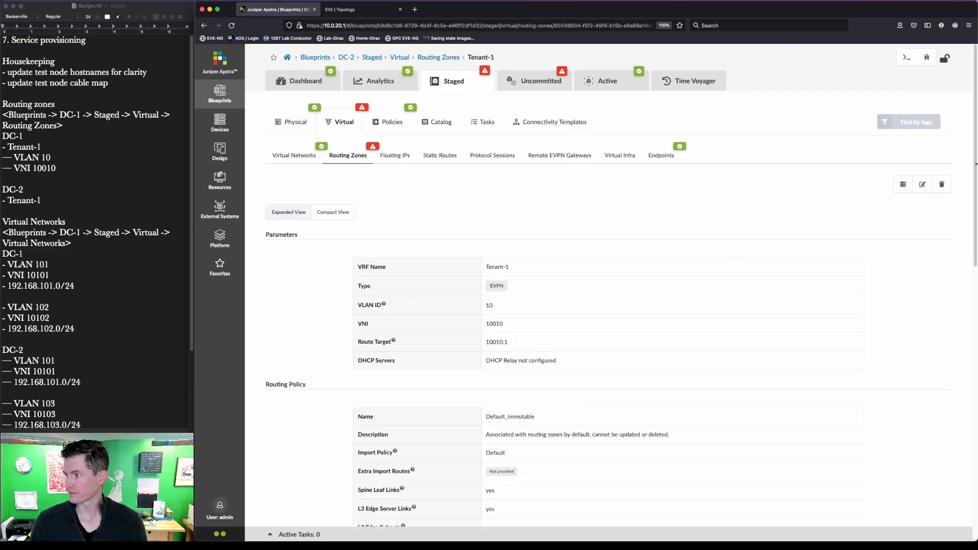
pyautogui.scroll(-10, 574, 382)
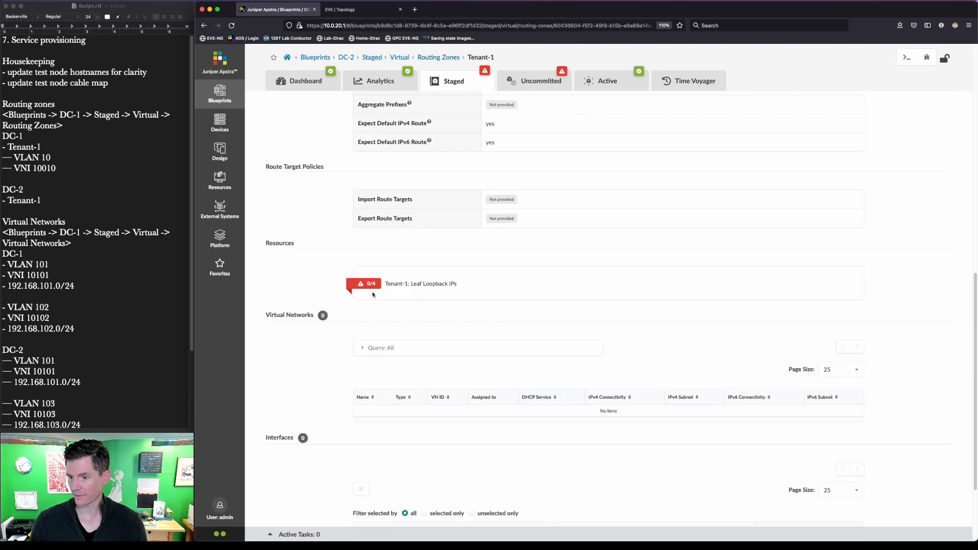
pyautogui.click(372, 295)
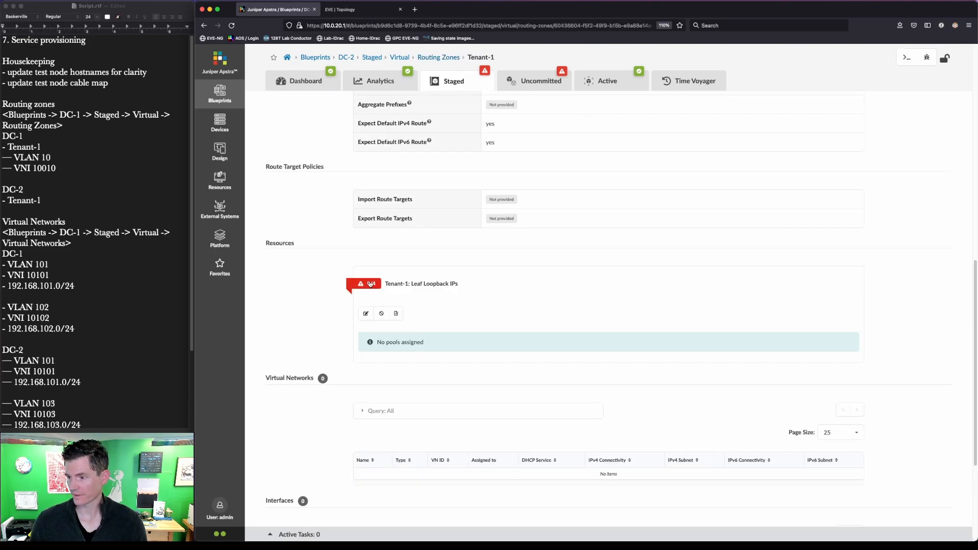
pyautogui.click(367, 313)
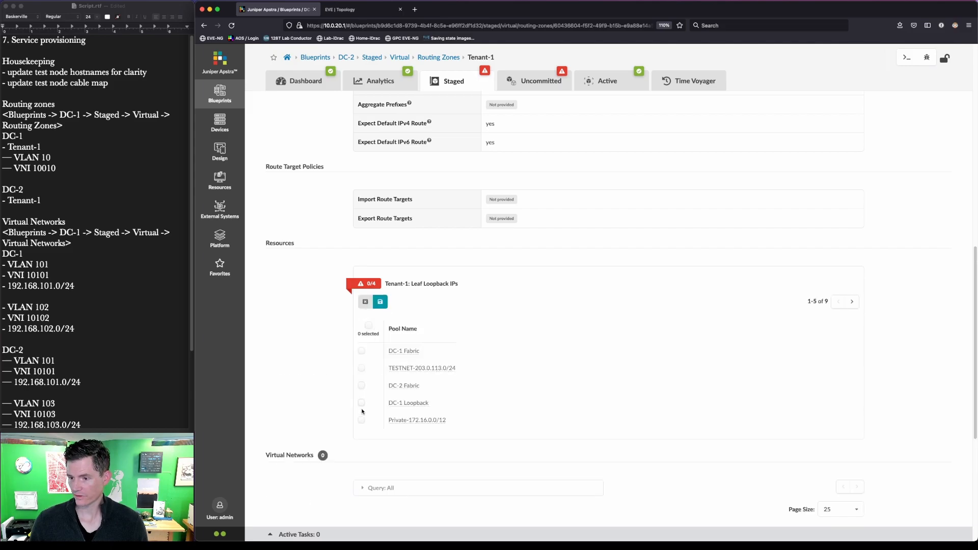
pyautogui.click(852, 302)
pyautogui.click(361, 351)
pyautogui.click(380, 302)
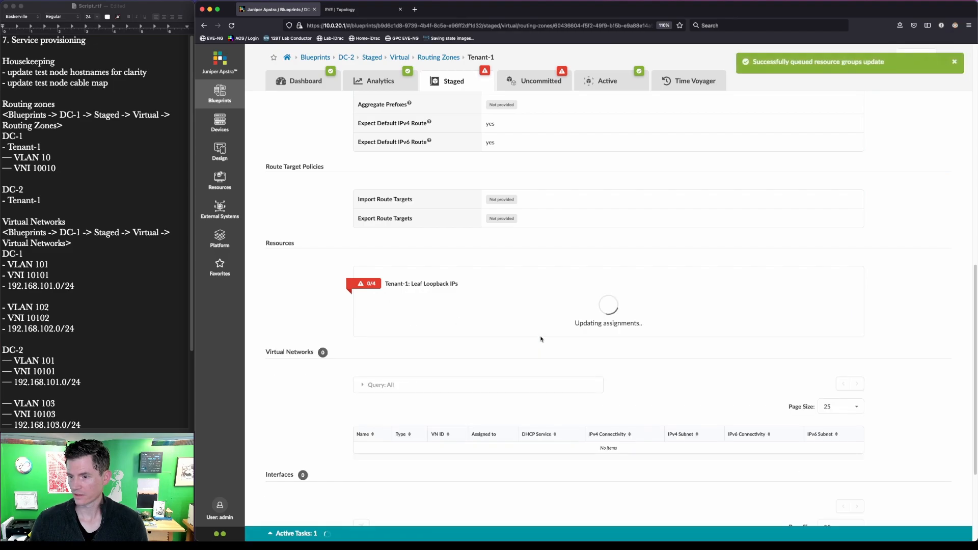
pyautogui.scroll(10, 519, 326)
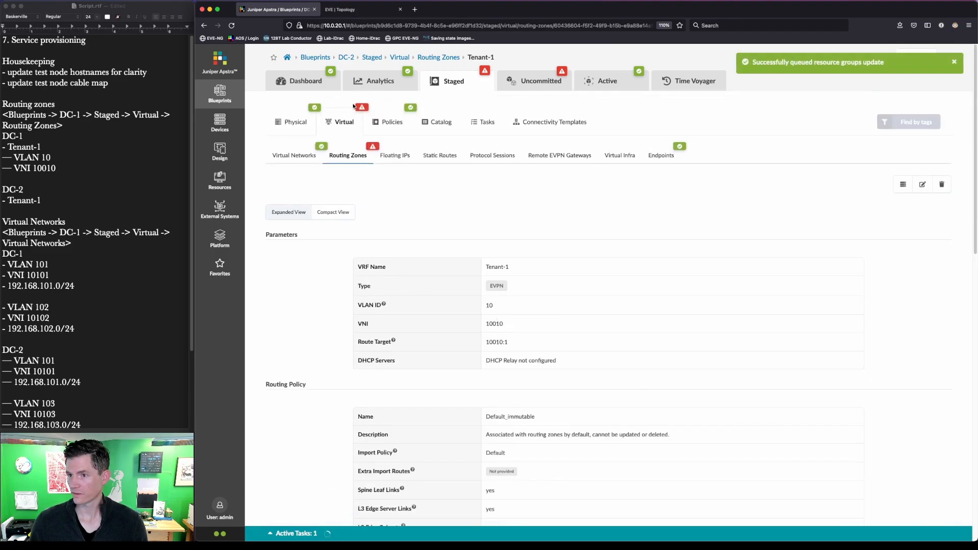
pyautogui.click(294, 155)
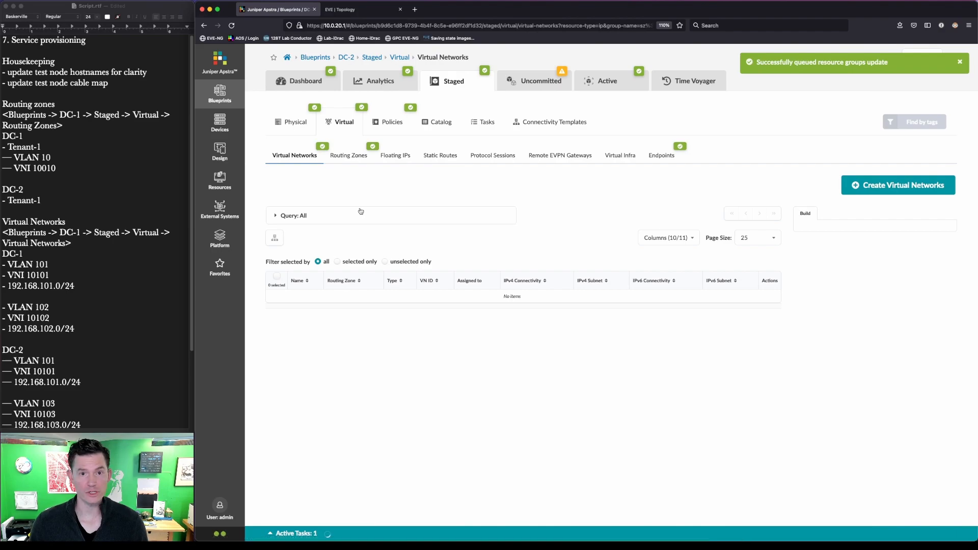
# Step: Begin VXLAN network vn101 in Tenant-1 with VNI 10101 and VLAN 101 on all leafs
pyautogui.click(898, 184)
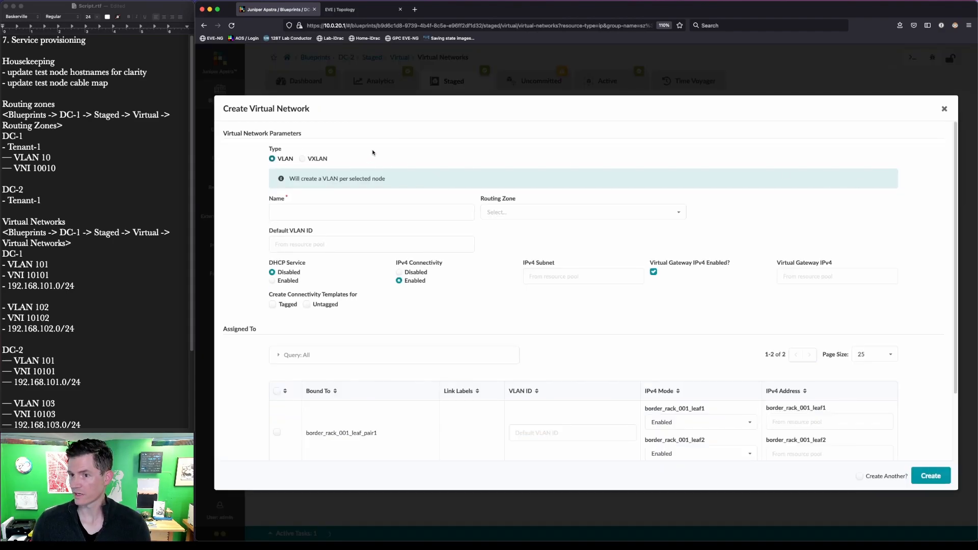
pyautogui.click(305, 158)
pyautogui.click(315, 214)
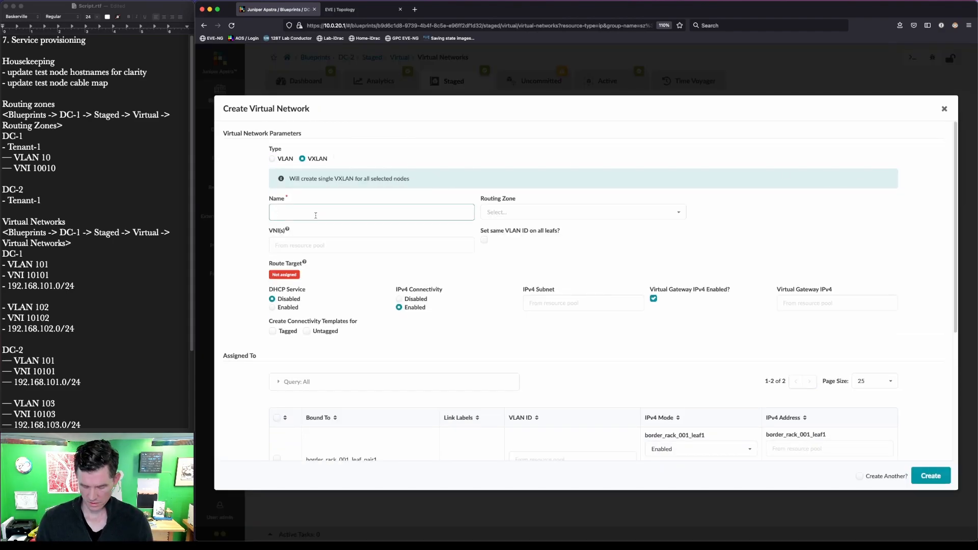
pyautogui.write('vn101')
pyautogui.press('Tab')
pyautogui.press('Return')
pyautogui.press('Tab')
pyautogui.write('101')
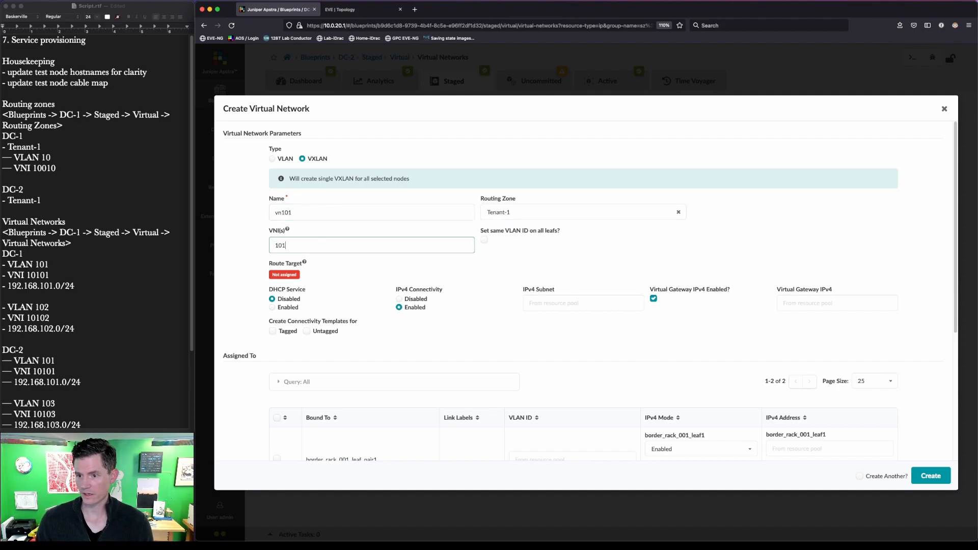
pyautogui.press('Tab')
pyautogui.press('space')
pyautogui.press('Tab')
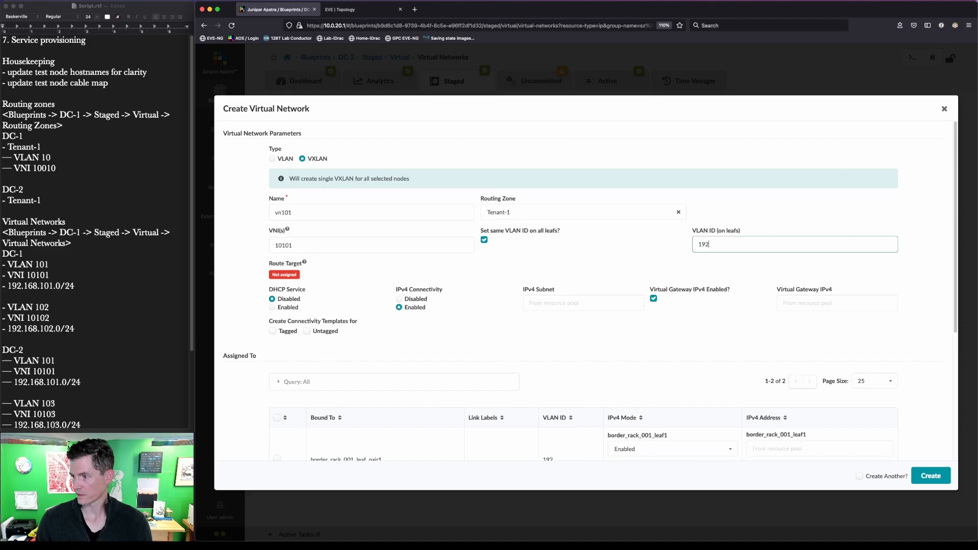
pyautogui.write('101')
pyautogui.press('Tab')
# Step: Give vn101 subnet 192.168.101.0/24 and gateway 192.168.101.1, tagged on the server leaf pair, and create it
pyautogui.click(632, 301)
pyautogui.write('192')
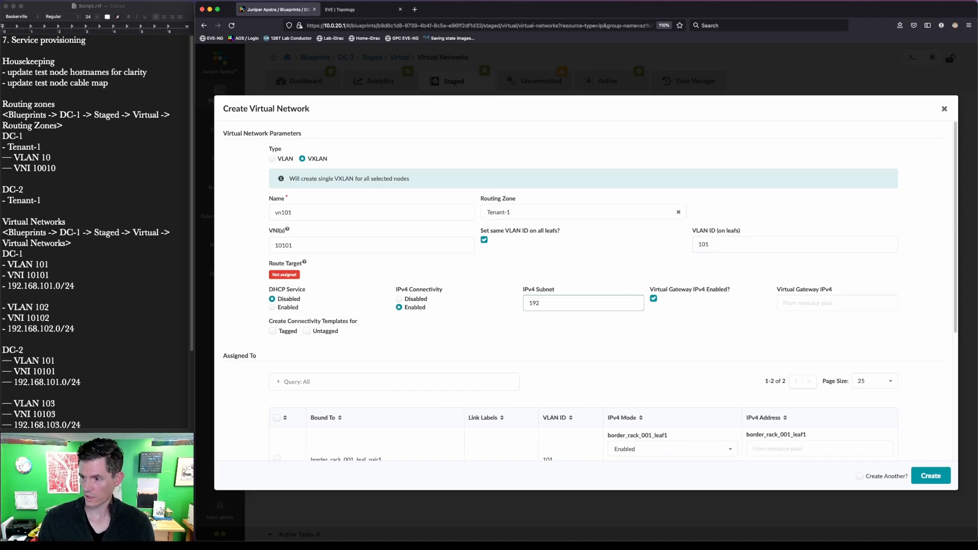
pyautogui.write('.168.101.0/24')
pyautogui.press('Tab')
pyautogui.write('192.1')
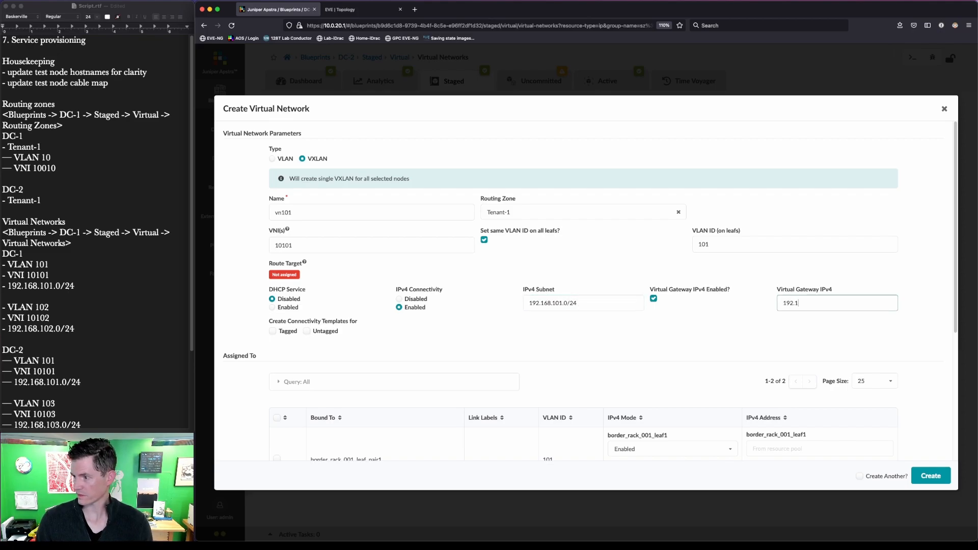
pyautogui.write('68.101.1')
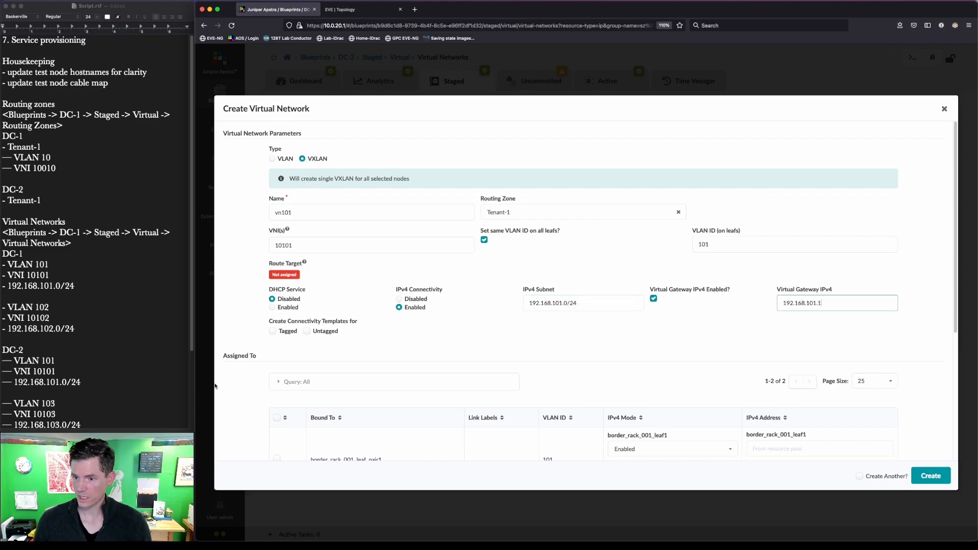
pyautogui.click(271, 332)
pyautogui.scroll(-3, 533, 340)
pyautogui.click(277, 377)
pyautogui.scroll(-1, 586, 375)
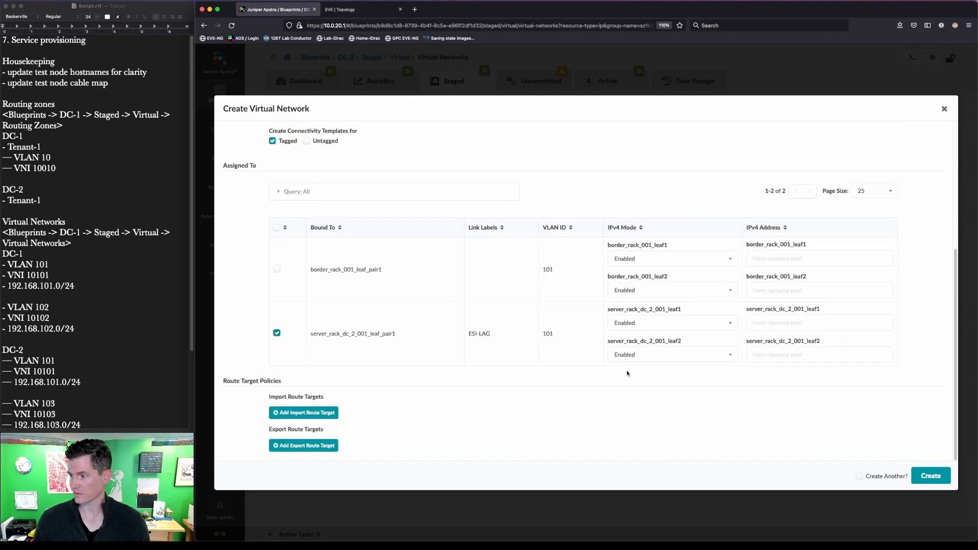
pyautogui.click(860, 476)
pyautogui.click(931, 476)
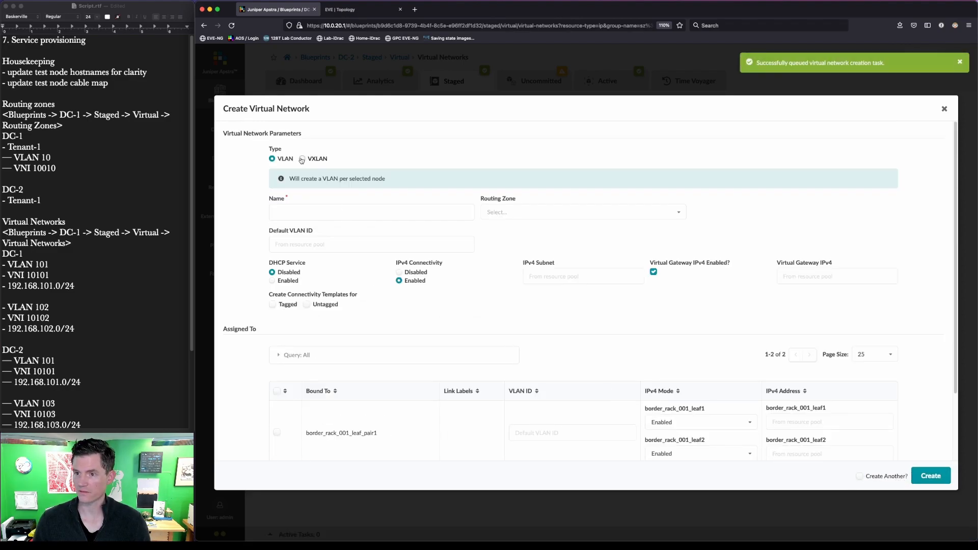
# Step: Begin VXLAN network vn103 in Tenant-1 with VNI 10103 and VLAN 103 on all leafs
pyautogui.click(302, 158)
pyautogui.click(352, 213)
pyautogui.write('vn103')
pyautogui.press('Tab')
pyautogui.press('Tab')
pyautogui.write('1')
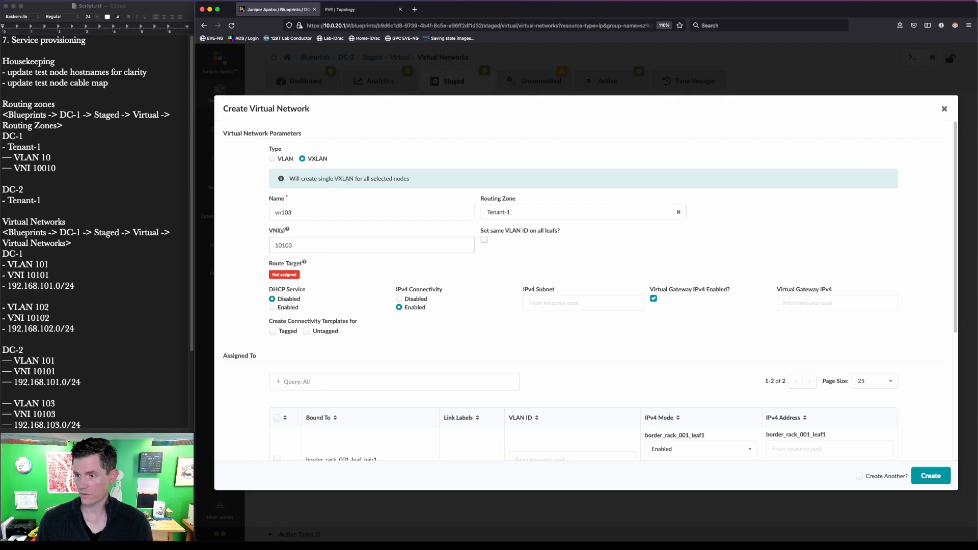
pyautogui.press('Tab')
pyautogui.press('space')
pyautogui.press('Tab')
pyautogui.write('1')
# Step: Give vn103 subnet 192.168.103.0/24 and gateway 192.168.103.1, tagged on server_rack_dc_2_001_leaf_pair1, and create it
pyautogui.click(579, 302)
pyautogui.write('168.1')
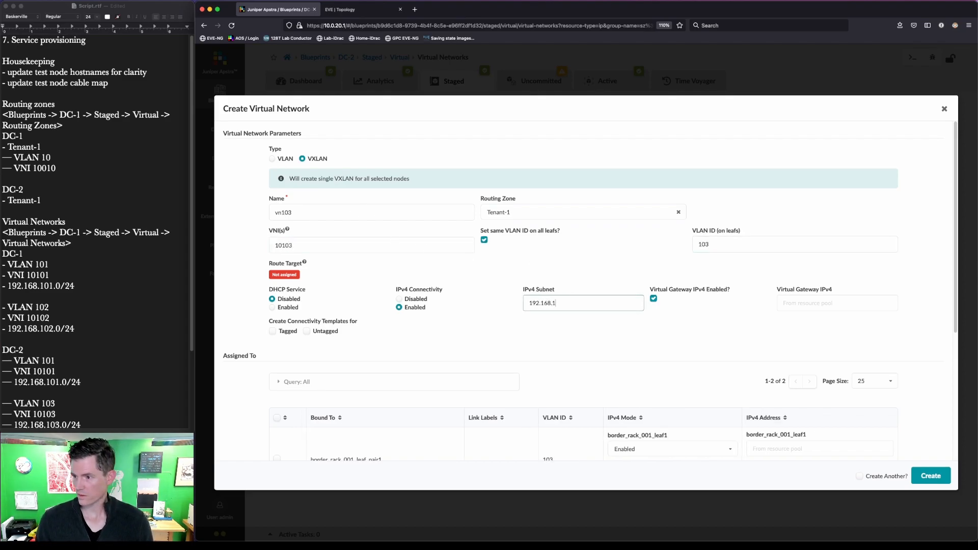
pyautogui.press('Tab')
pyautogui.press('Tab')
pyautogui.write('192.186')
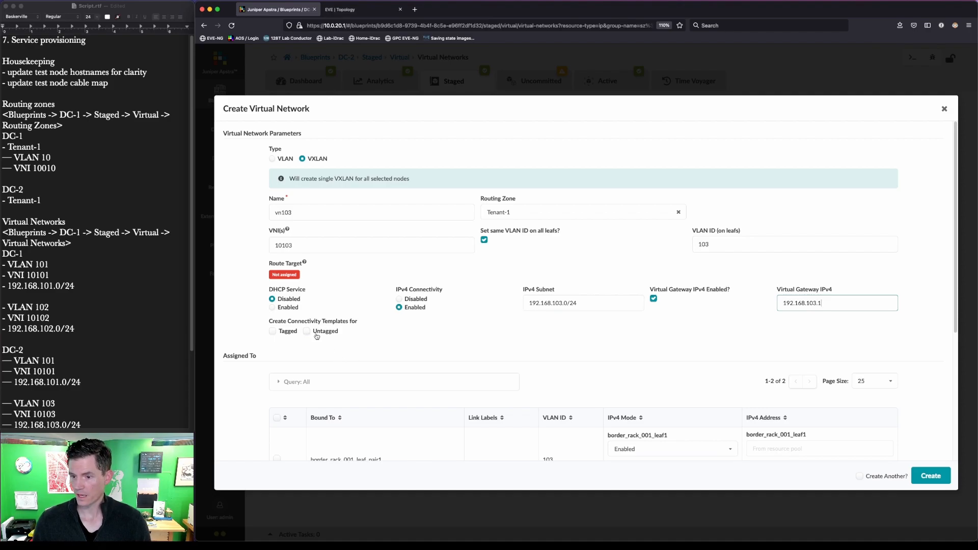
pyautogui.click(273, 331)
pyautogui.scroll(-5, 377, 331)
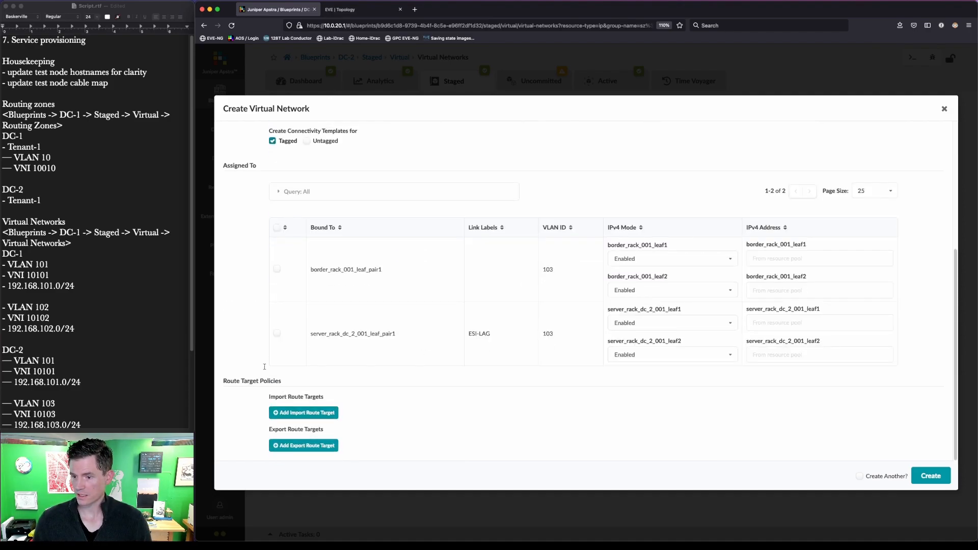
pyautogui.click(275, 334)
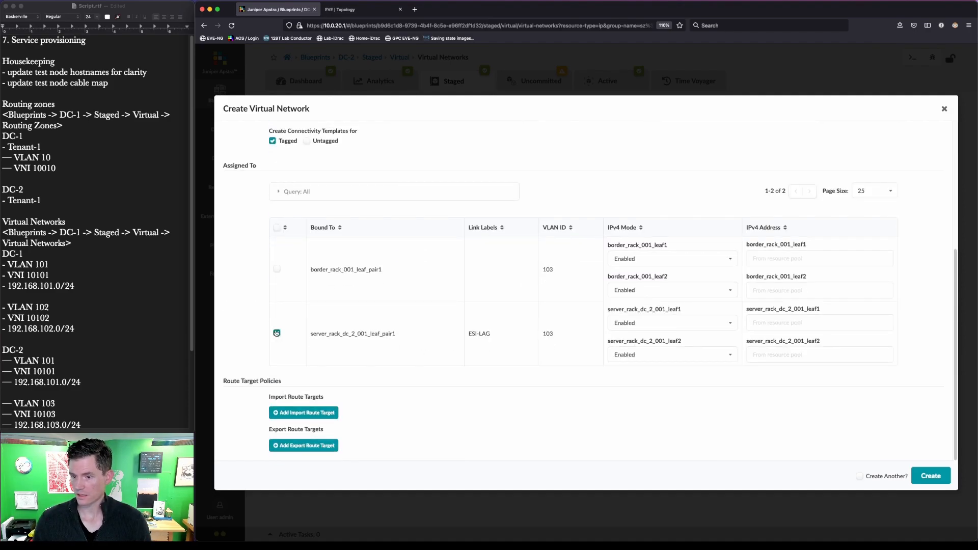
pyautogui.click(928, 475)
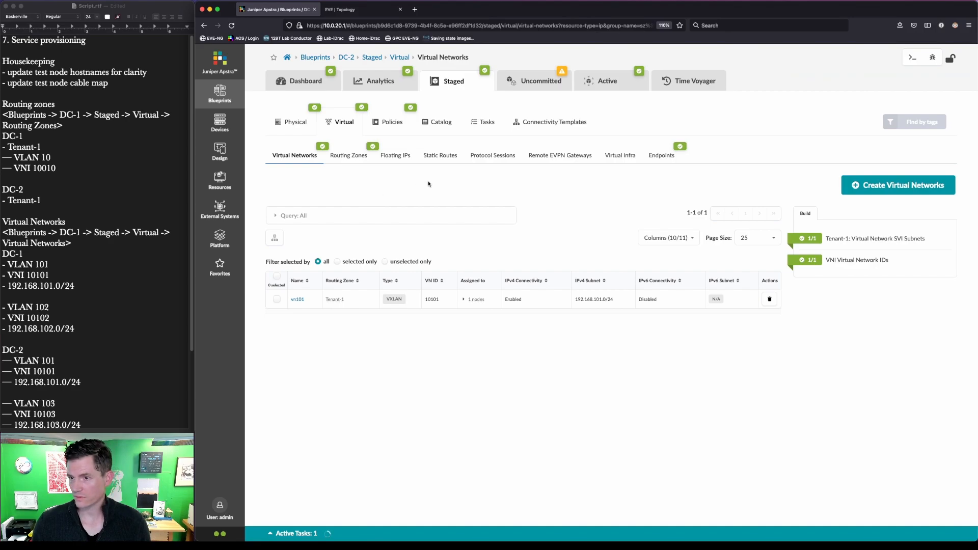
# Step: Assign the tagged vn101 connectivity template to the DC2-BMS-1 interface
pyautogui.click(533, 126)
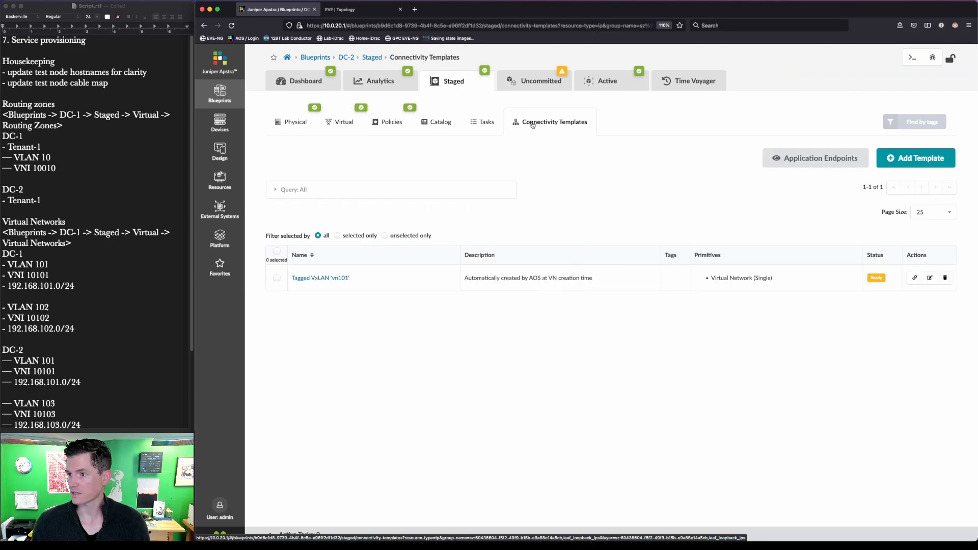
pyautogui.moveTo(385, 334)
pyautogui.mouseDown()
pyautogui.moveTo(364, 308)
pyautogui.moveTo(256, 252)
pyautogui.mouseUp()
pyautogui.click(914, 277)
pyautogui.click(914, 278)
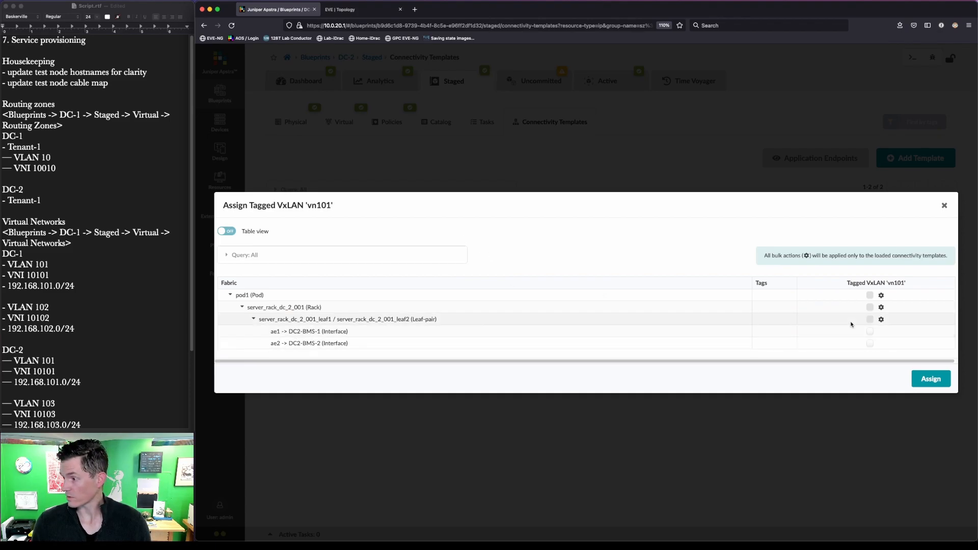
pyautogui.click(388, 14)
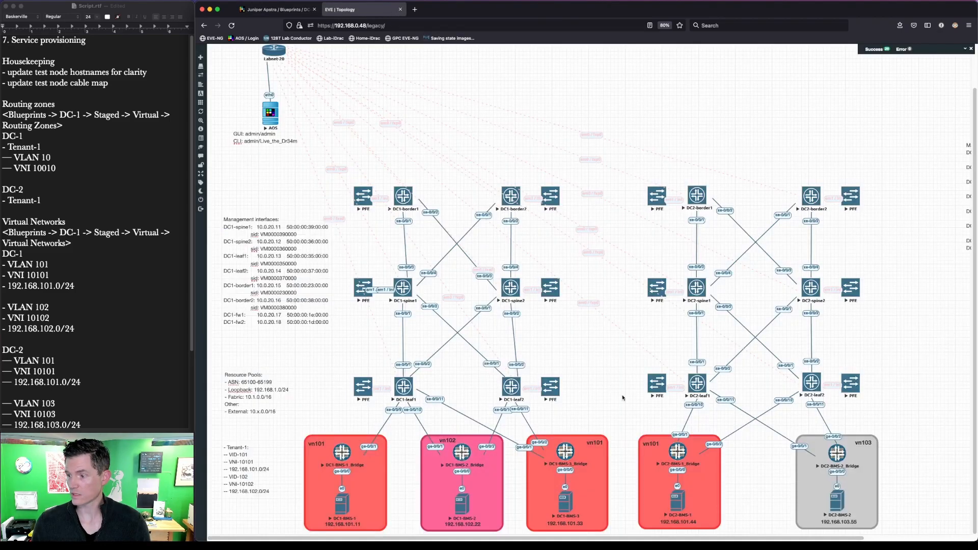
pyautogui.moveTo(625, 418); pyautogui.dragTo(728, 535)
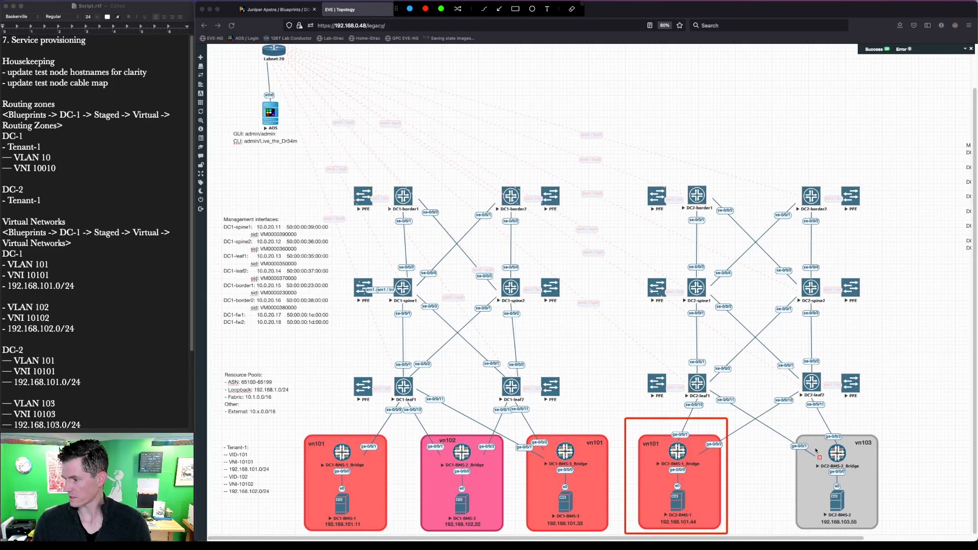
pyautogui.click(276, 9)
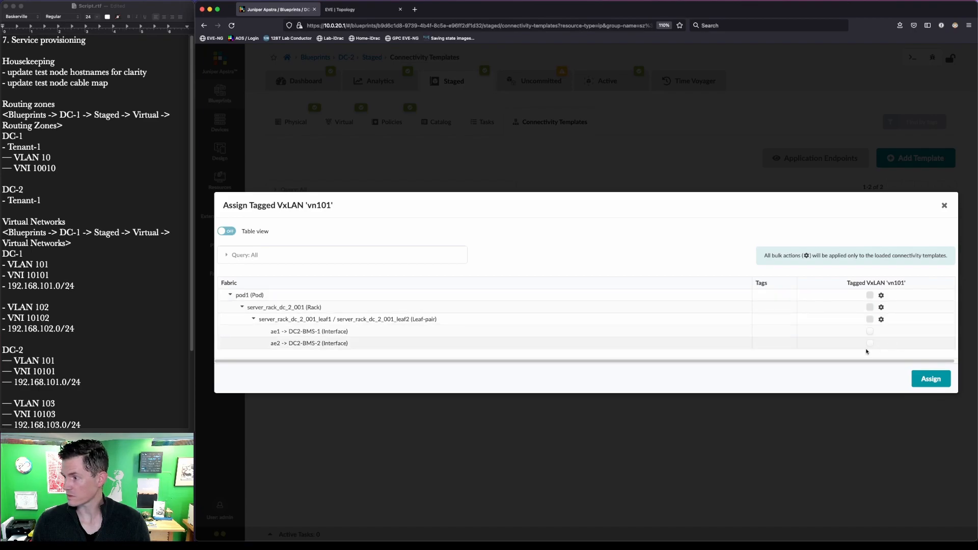
pyautogui.click(870, 331)
pyautogui.click(931, 378)
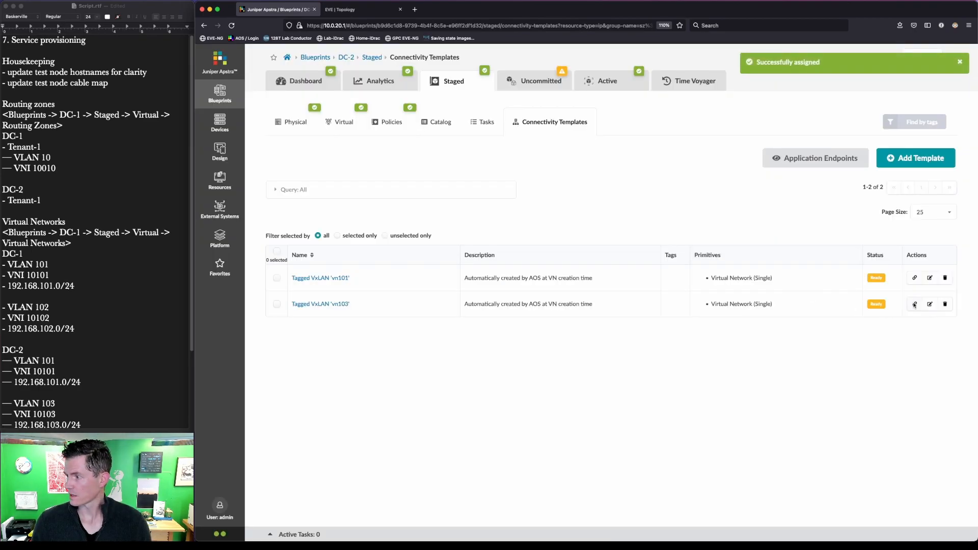
# Step: Assign the vn103 template to the DC2-BMS-2 interface and review the 15 uncommitted changes
pyautogui.click(914, 304)
pyautogui.click(870, 343)
pyautogui.click(931, 379)
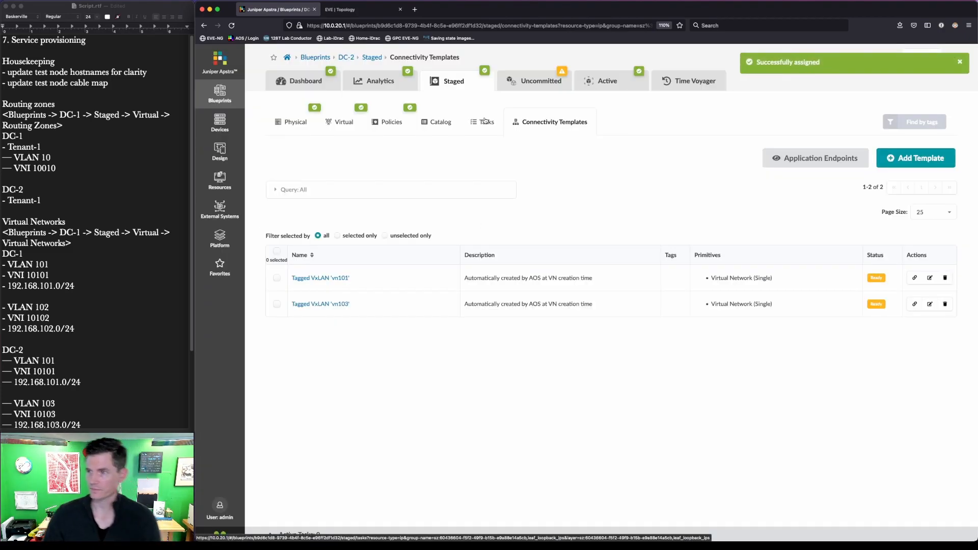
pyautogui.click(524, 90)
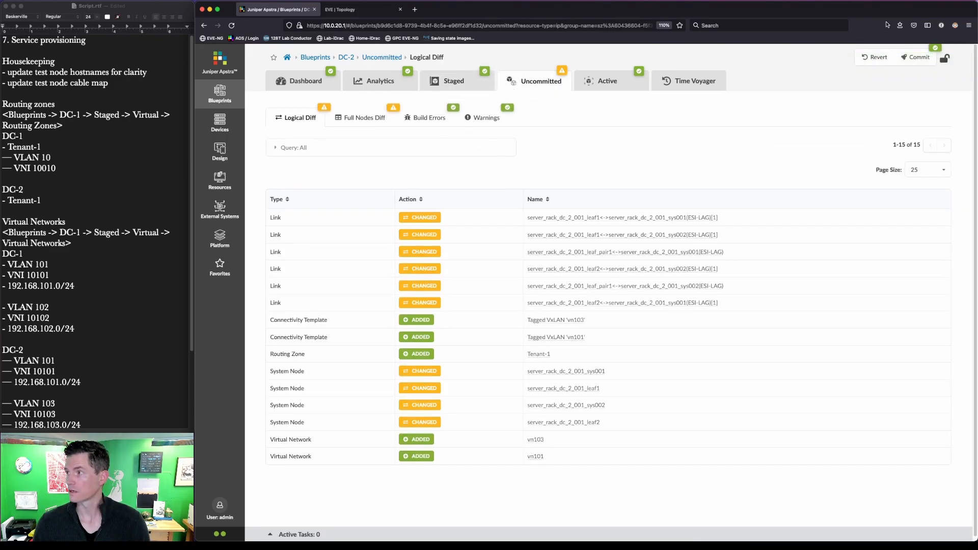
# Step: Commit the staged DC-2 changes and open the DC-1 blueprint
pyautogui.click(915, 59)
pyautogui.click(787, 358)
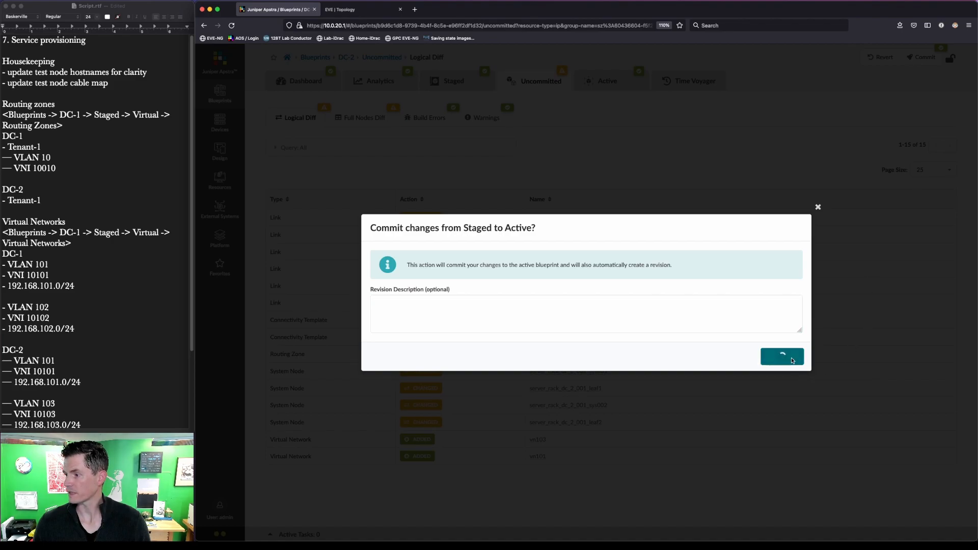
pyautogui.click(317, 57)
pyautogui.click(281, 179)
# Step: Open a telnet console to DC1-leaf1 from the EVE-NG lab topology
pyautogui.click(446, 89)
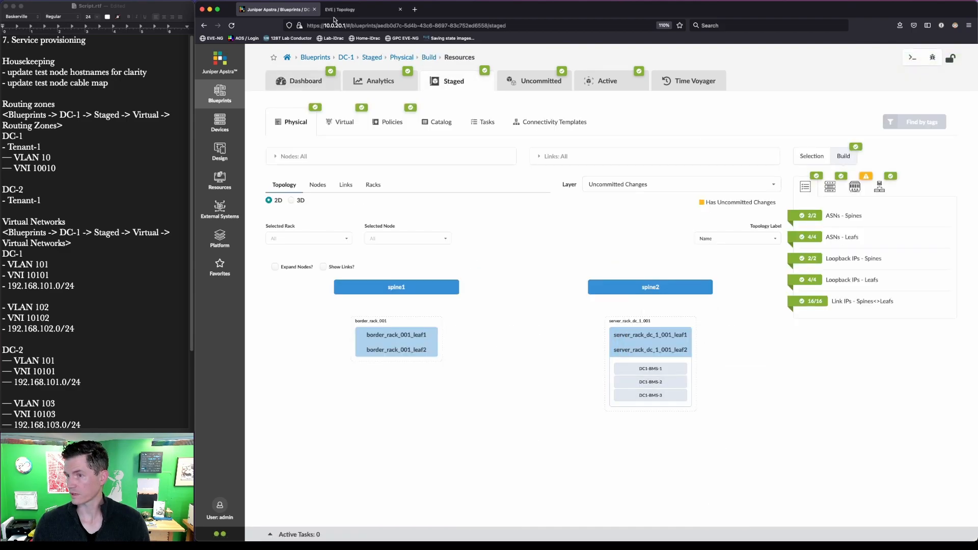
pyautogui.click(283, 82)
pyautogui.click(357, 10)
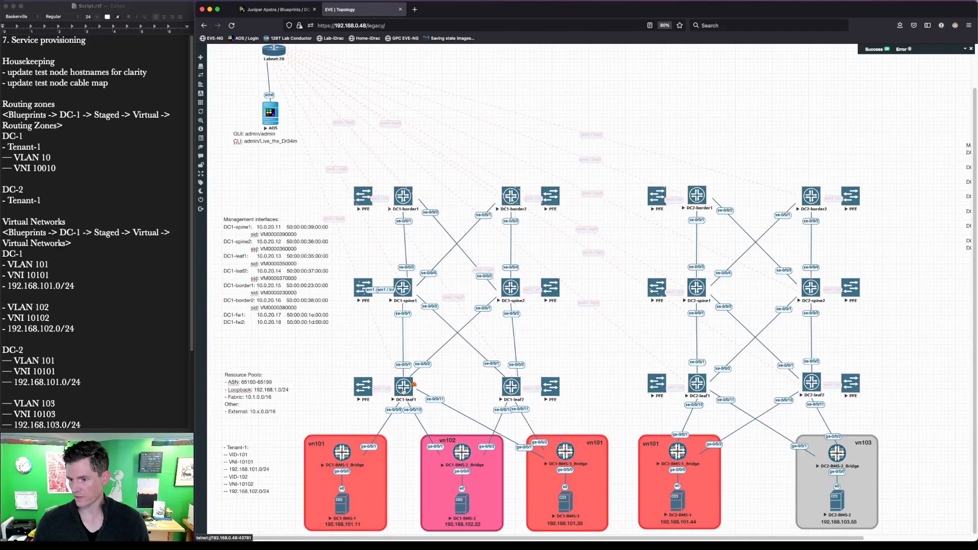
pyautogui.click(403, 390)
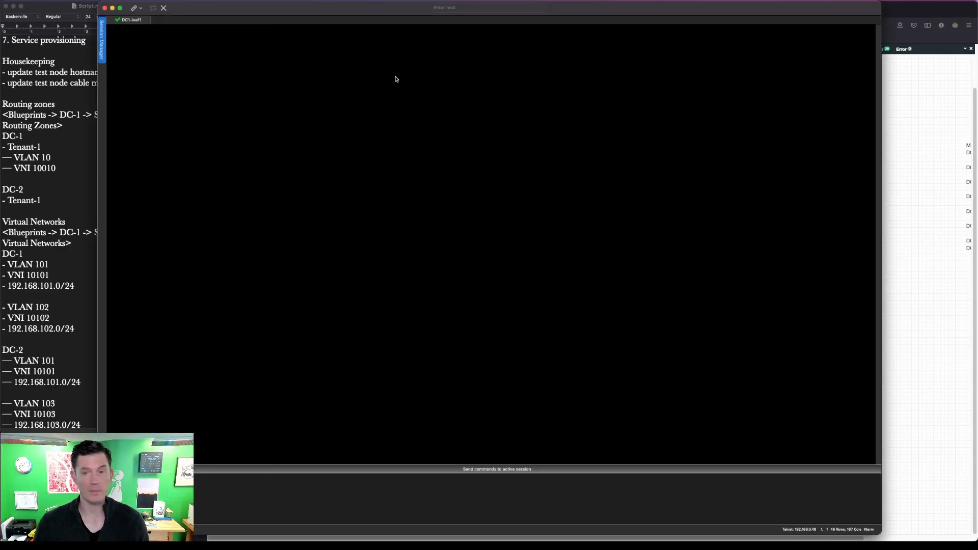
pyautogui.moveTo(664, 3); pyautogui.dragTo(763, 16)
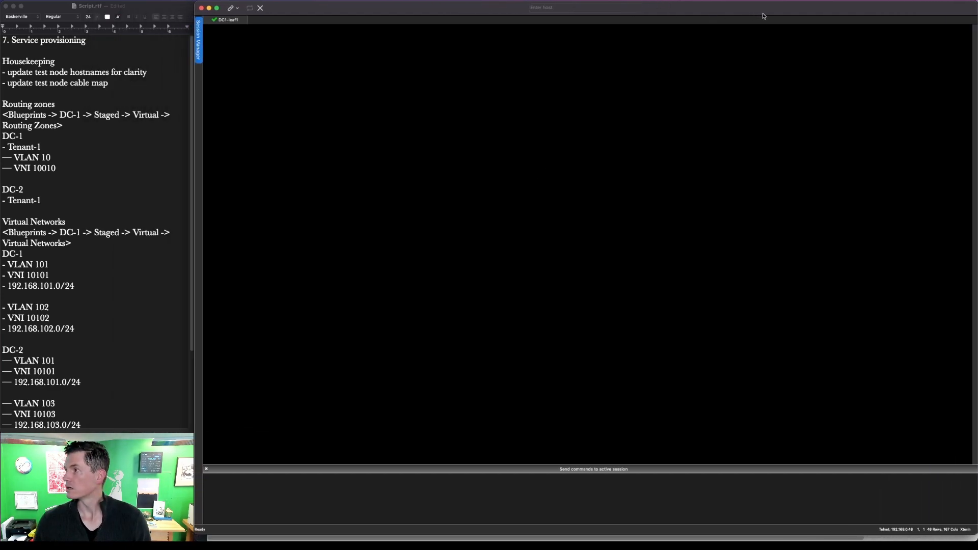
# Step: Log in to the DC1-leaf1 console with the root account
pyautogui.press('Return')
pyautogui.write('root')
pyautogui.press('Return')
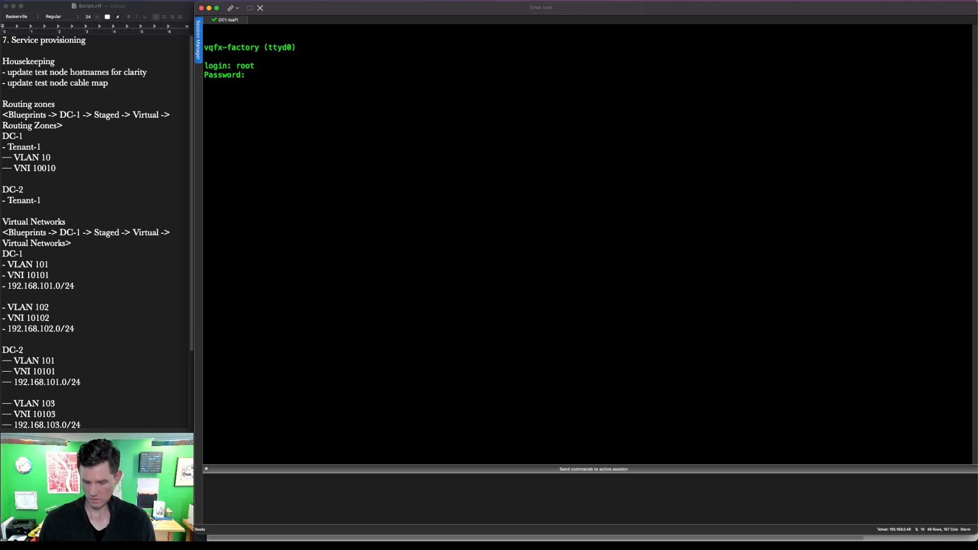
pyautogui.press('Return')
pyautogui.write('root')
pyautogui.press('Return')
# Step: Enter the Junos CLI and run 'show configuration interfaces xe-0/0/9'
pyautogui.press('Return')
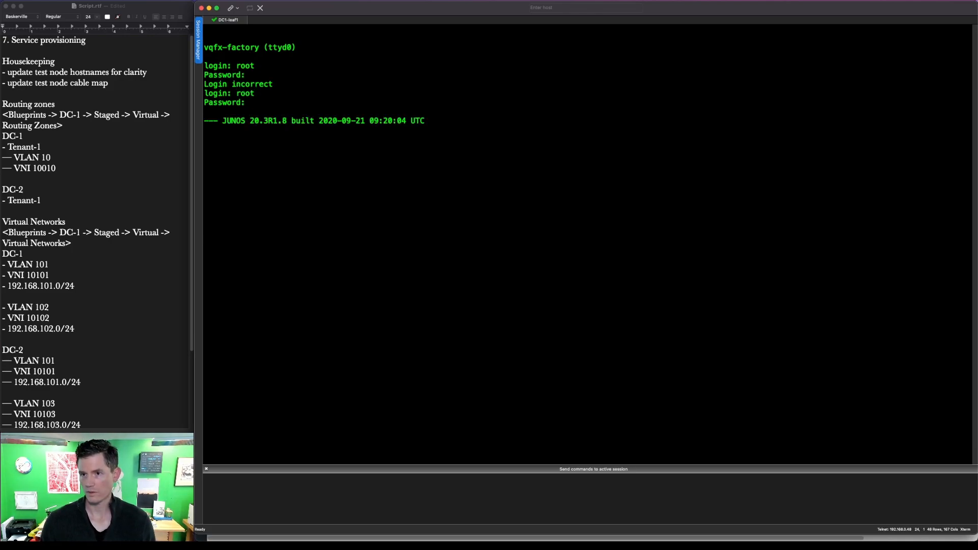
pyautogui.write('cli')
pyautogui.press('Return')
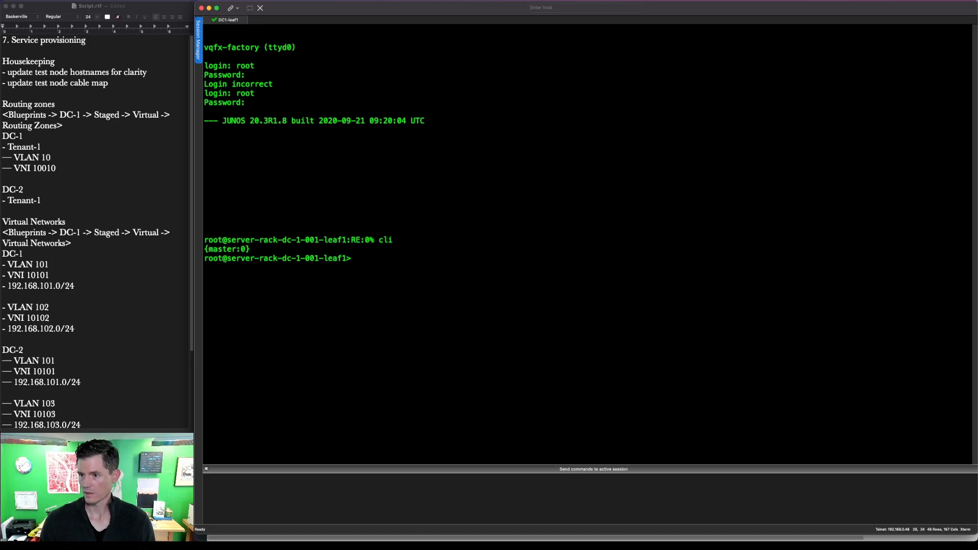
pyautogui.write('c')
pyautogui.press('BackSpace')
pyautogui.write('show configuration in')
pyautogui.press('Tab')
pyautogui.write('xe-0/0/9')
pyautogui.press('Return')
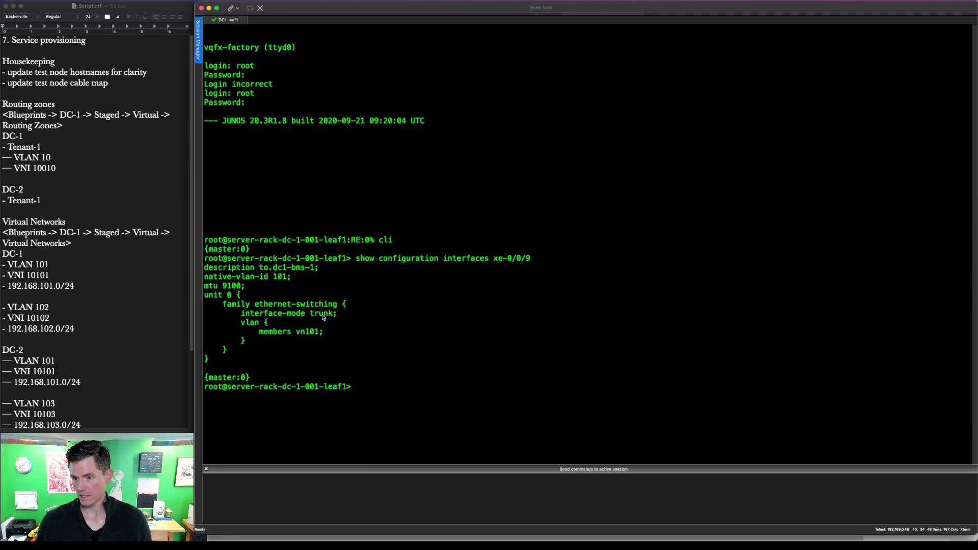
# Step: Select the xe-0/0/9 trunk and VLAN configuration lines in the terminal output
pyautogui.hotkey('ctrl', 'a')
pyautogui.moveTo(348, 325)
pyautogui.mouseDown()
pyautogui.moveTo(324, 306)
pyautogui.moveTo(230, 296)
pyautogui.mouseUp()
pyautogui.moveTo(315, 290)
pyautogui.mouseDown()
pyautogui.moveTo(243, 270)
pyautogui.moveTo(201, 271)
pyautogui.mouseUp()
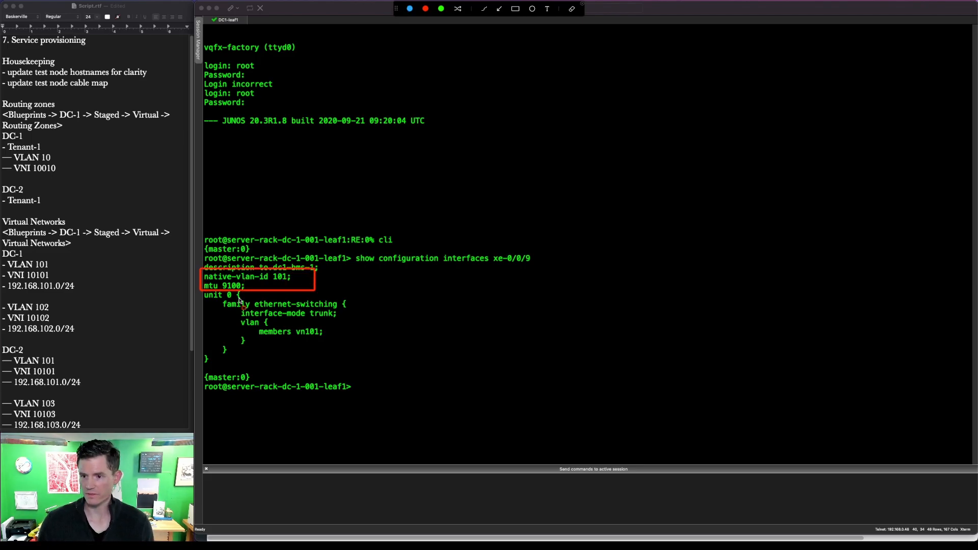
pyautogui.moveTo(250, 312)
pyautogui.mouseDown()
pyautogui.moveTo(311, 343)
pyautogui.moveTo(320, 332)
pyautogui.mouseUp()
pyautogui.hotkey('ctrl', 'a')
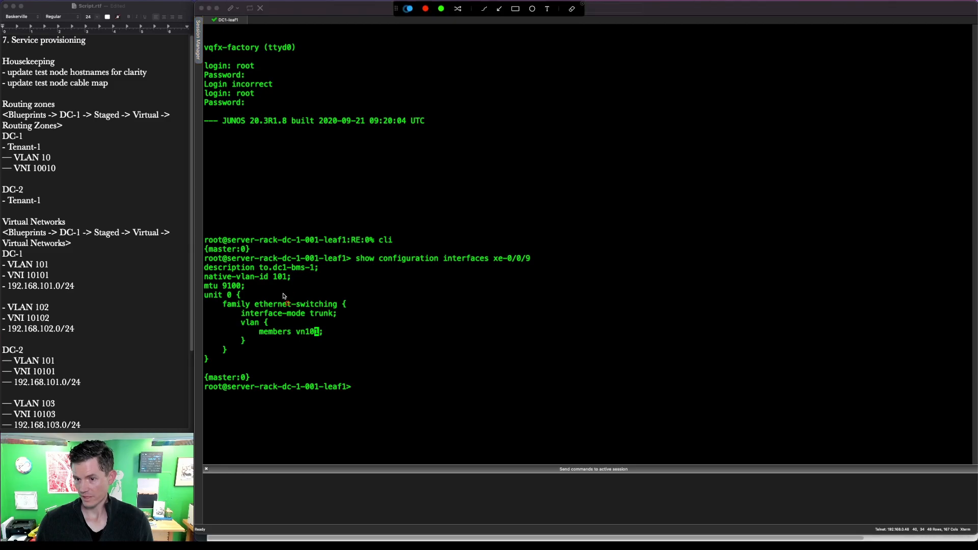
pyautogui.moveTo(301, 288); pyautogui.dragTo(200, 268)
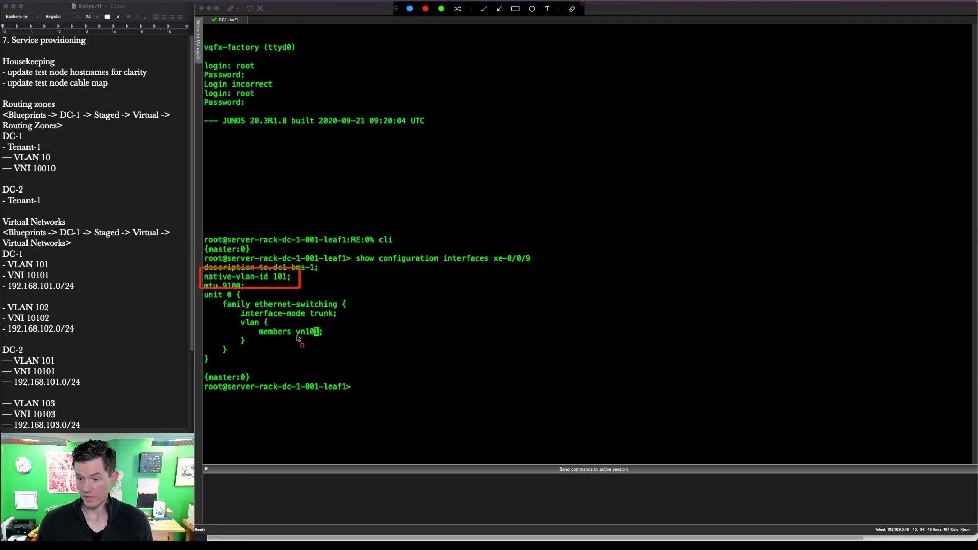
pyautogui.moveTo(347, 330); pyautogui.dragTo(233, 304)
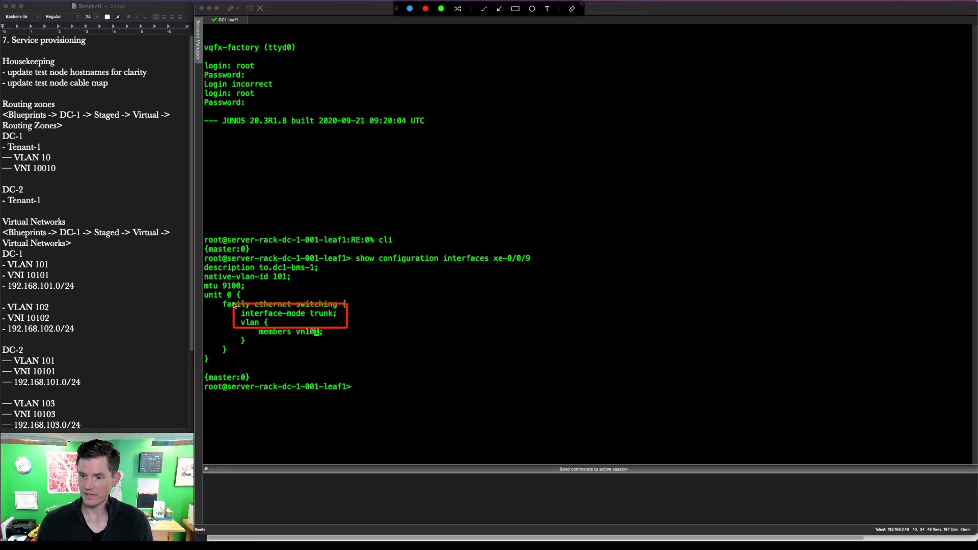
pyautogui.press('Escape')
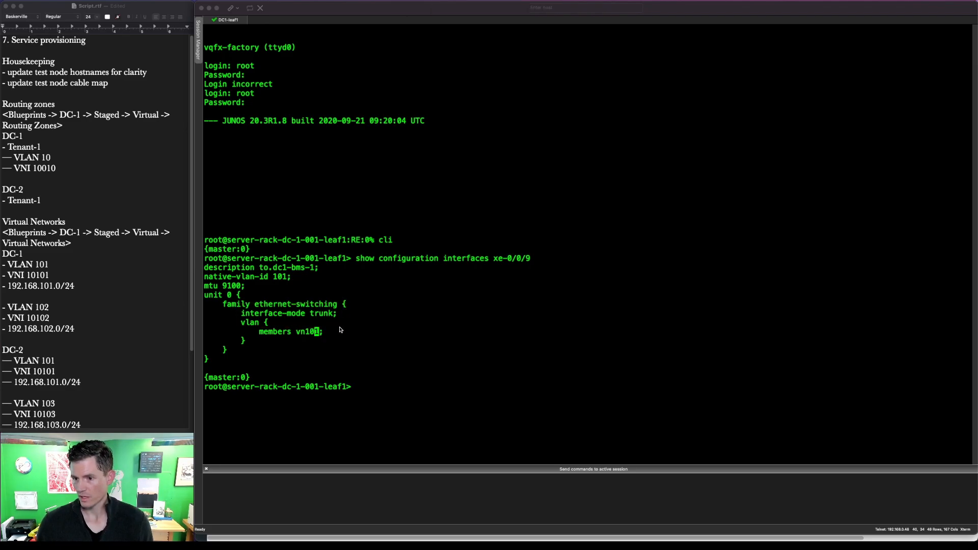
pyautogui.moveTo(339, 347)
pyautogui.mouseDown()
pyautogui.moveTo(227, 298)
pyautogui.moveTo(202, 269)
pyautogui.mouseUp()
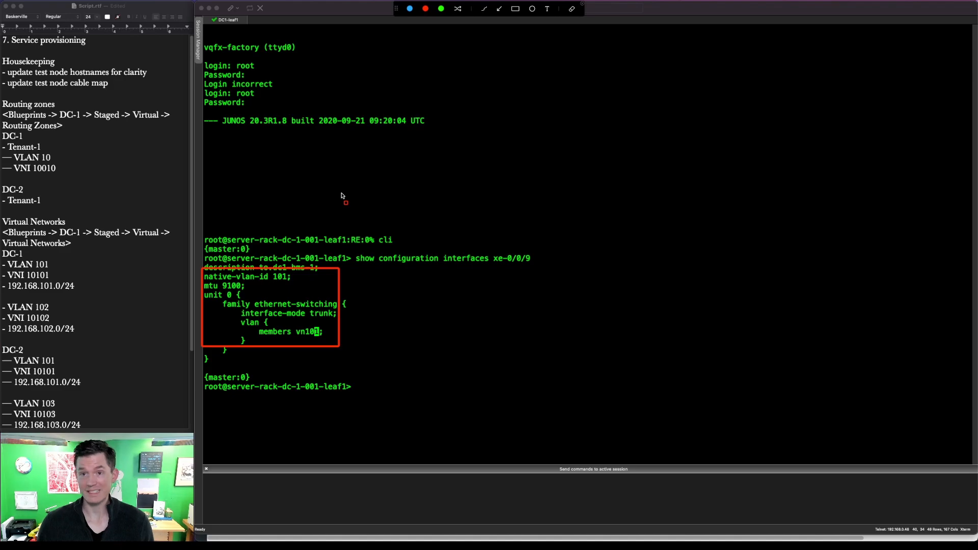
pyautogui.press('Escape')
# Step: Edit the recalled command to show interface ae0's configuration, which returns empty
pyautogui.click(388, 383)
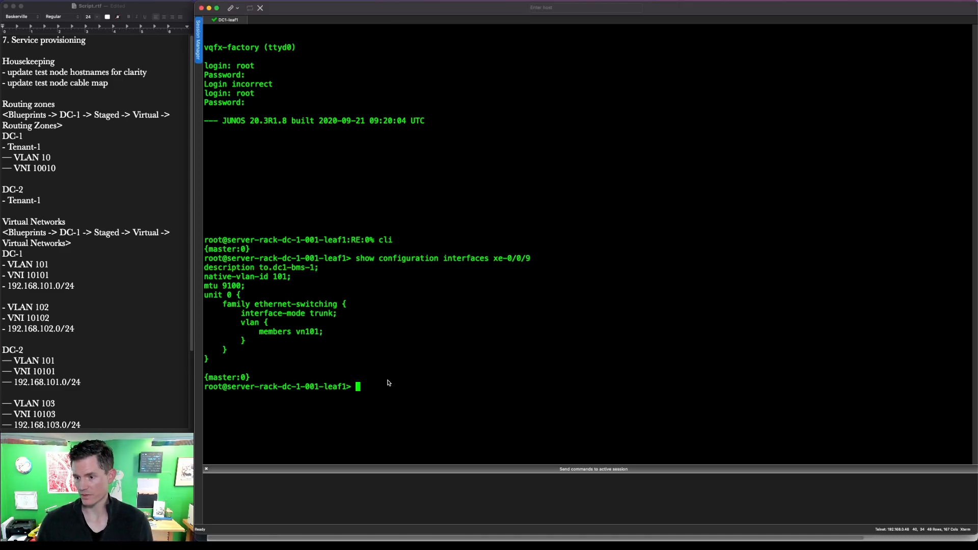
pyautogui.press('Up')
pyautogui.press('BackSpace')
pyautogui.press('BackSpace')
pyautogui.press('BackSpace')
pyautogui.press('BackSpace')
pyautogui.press('BackSpace')
pyautogui.press('BackSpace')
pyautogui.press('BackSpace')
pyautogui.press('BackSpace')
pyautogui.write('show')
pyautogui.press('BackSpace')
pyautogui.press('BackSpace')
pyautogui.press('BackSpace')
pyautogui.press('BackSpace')
pyautogui.press('BackSpace')
pyautogui.write('ae0')
pyautogui.press('Return')
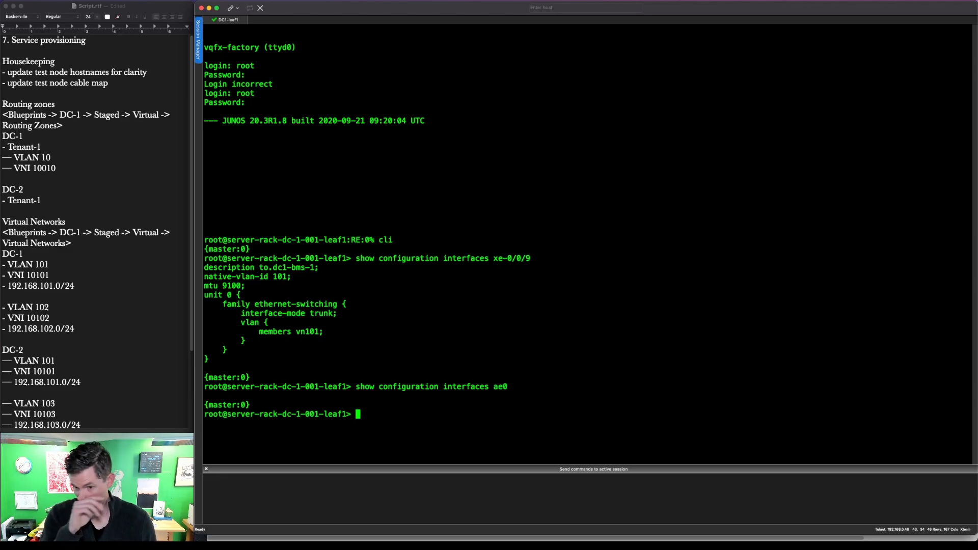
# Step: Show interface ae1's configuration: ESI-LAG trunk carrying vn102
pyautogui.press('Up')
pyautogui.press('BackSpace')
pyautogui.write('1')
pyautogui.press('Return')
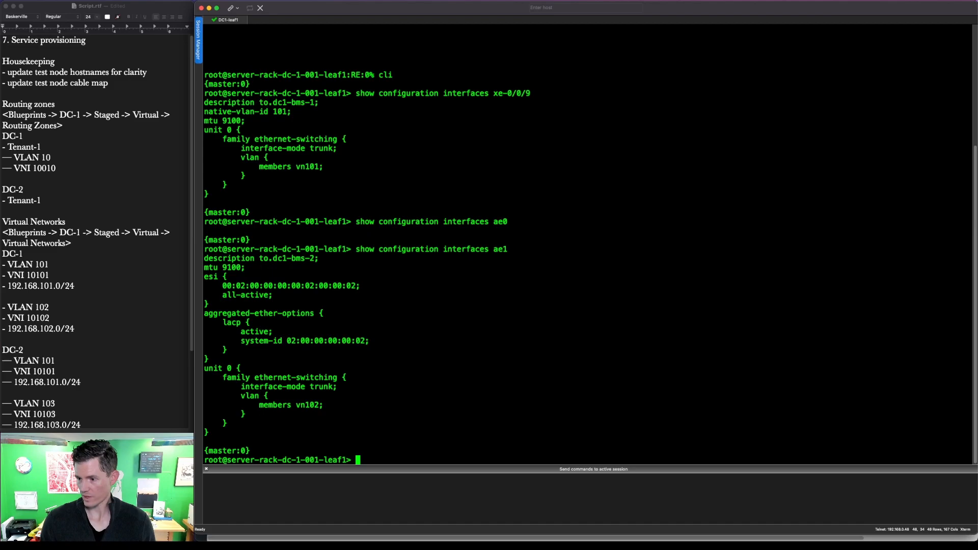
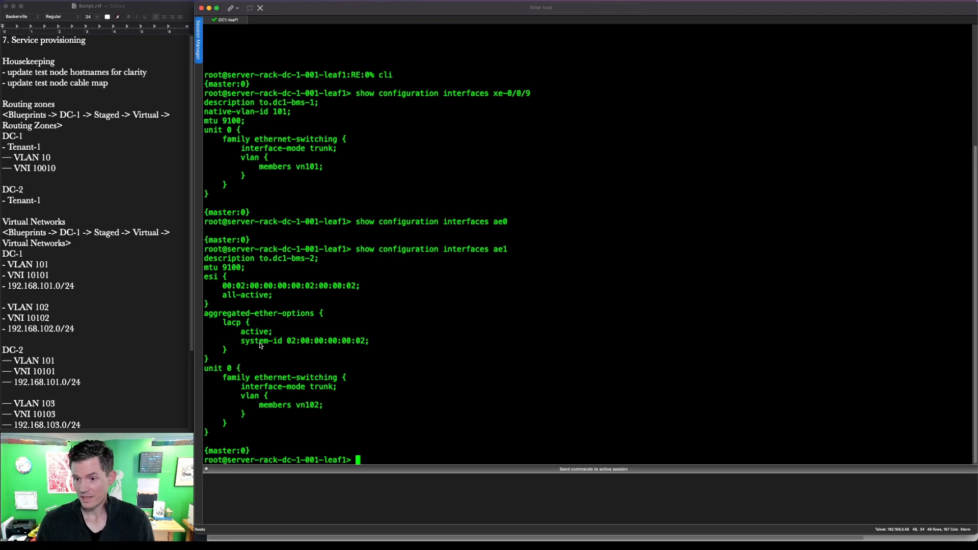
# Step: Outline the 'members vn102' line in DC1-leaf1's ae1 configuration
pyautogui.hotkey('ctrl', 'a')
pyautogui.moveTo(329, 415); pyautogui.dragTo(252, 395)
pyautogui.press('Escape')
# Step: Open a SecureCRT console to DC1-BMS-2_Bridge from the EVE topology
pyautogui.hotkey('ctrl', 'Up')
pyautogui.click(717, 158)
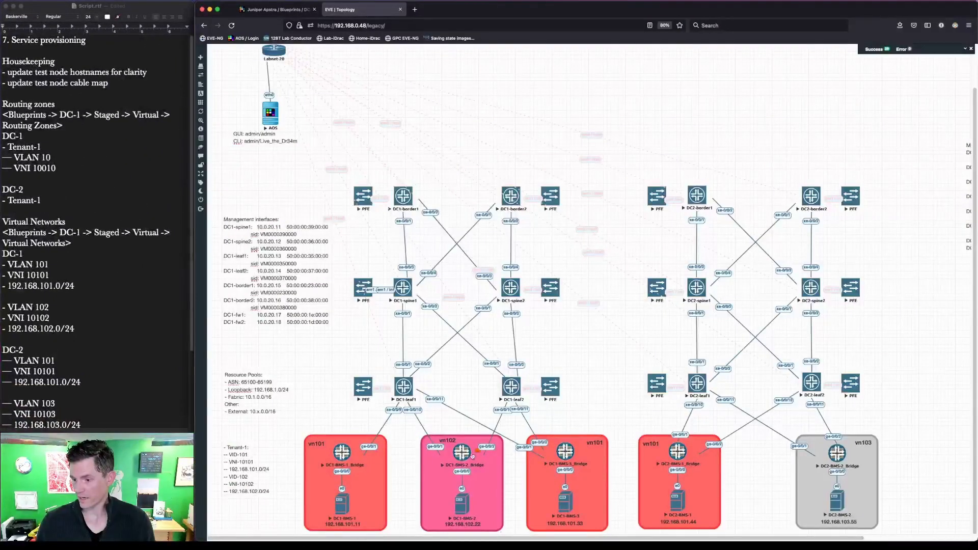
pyautogui.click(464, 454)
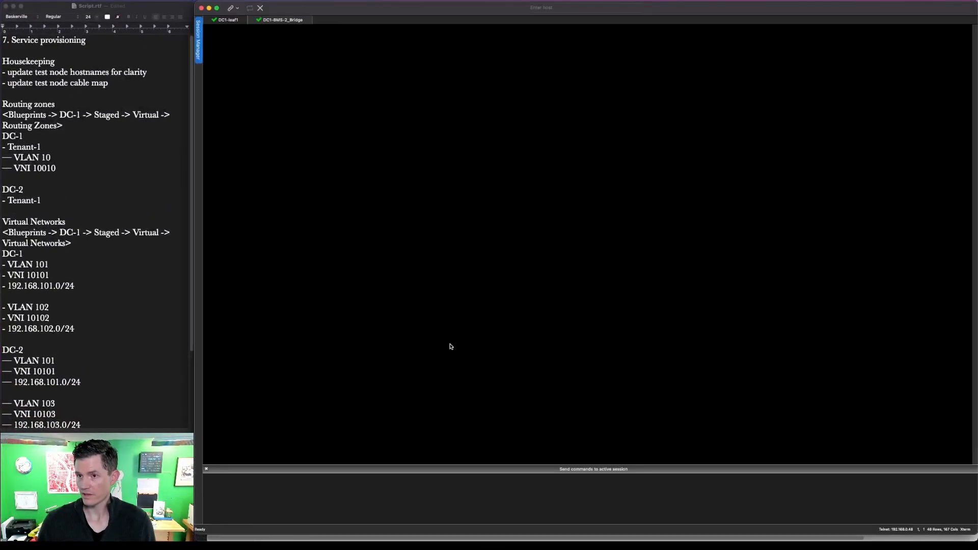
# Step: Exit configuration mode on the bridge and show its ae0 configuration, trunking VLAN 102
pyautogui.press('Return')
pyautogui.write('exit')
pyautogui.press('Return')
pyautogui.write('show configuration interfaces ae0')
pyautogui.press('Return')
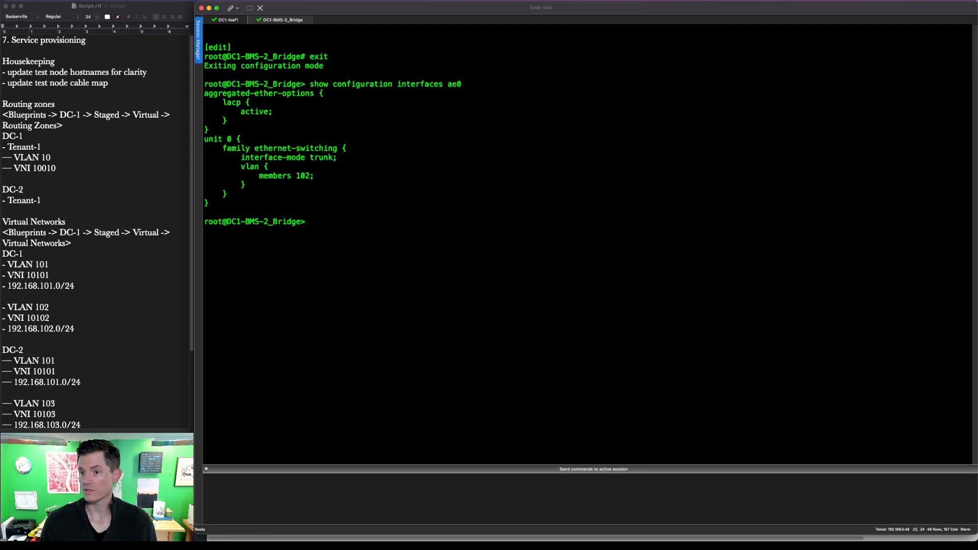
# Step: Highlight the matching 'members vn102' line on DC1-leaf1 for comparison
pyautogui.click(226, 20)
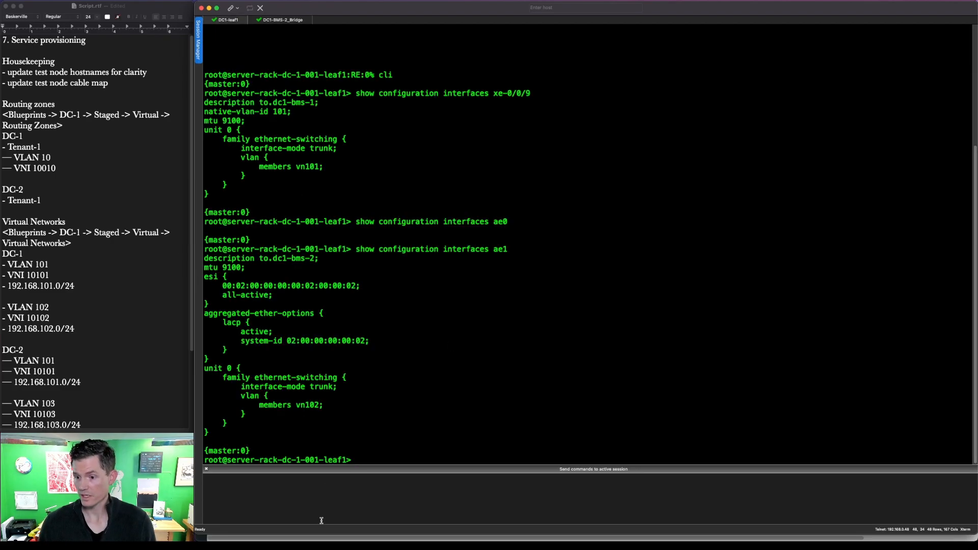
pyautogui.hotkey('ctrl', 'a')
pyautogui.moveTo(337, 421); pyautogui.dragTo(263, 389)
pyautogui.press('Escape')
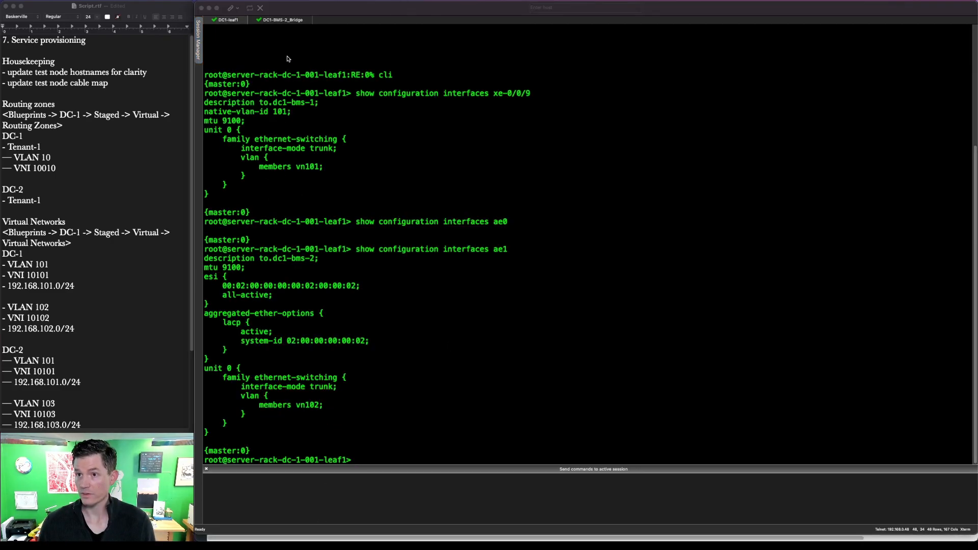
# Step: Run 'show lacp interfaces' on the bridge, confirming ge-0/0/1 and ge-0/0/2 collecting/distributing
pyautogui.click(288, 21)
pyautogui.write('sh')
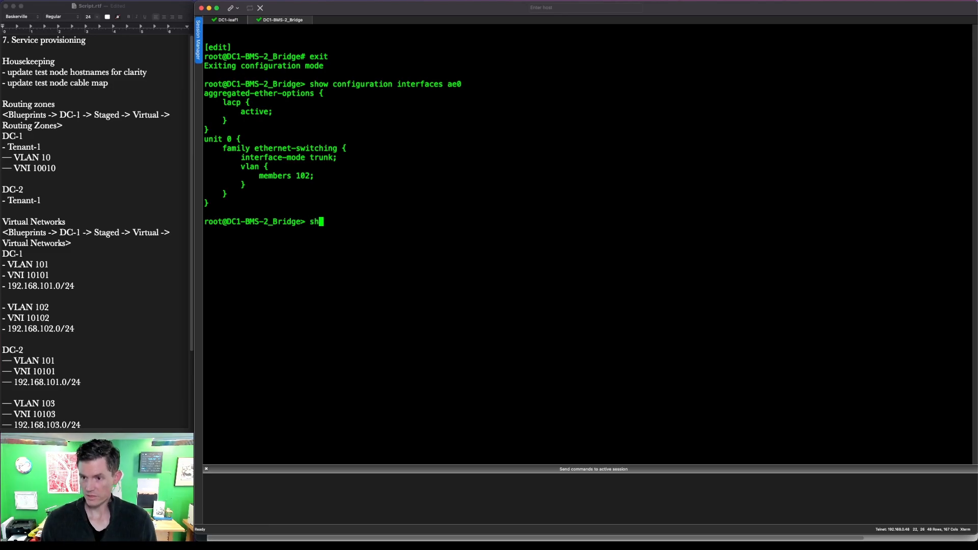
pyautogui.write('ow lacp interfaces')
pyautogui.press('Return')
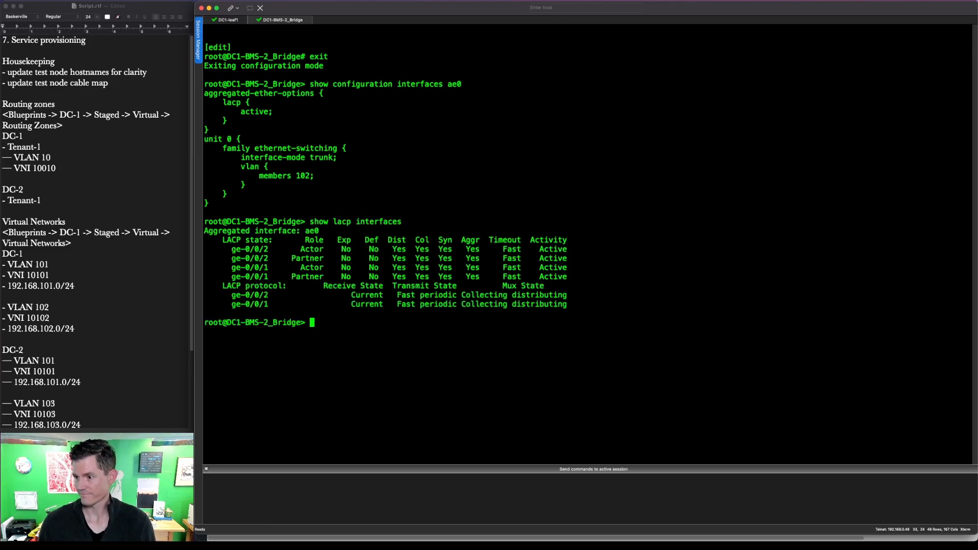
pyautogui.hotkey('ctrl', 'a')
pyautogui.moveTo(592, 325)
pyautogui.mouseDown()
pyautogui.moveTo(290, 199)
pyautogui.moveTo(205, 201)
pyautogui.mouseUp()
pyautogui.press('Escape')
pyautogui.click(224, 21)
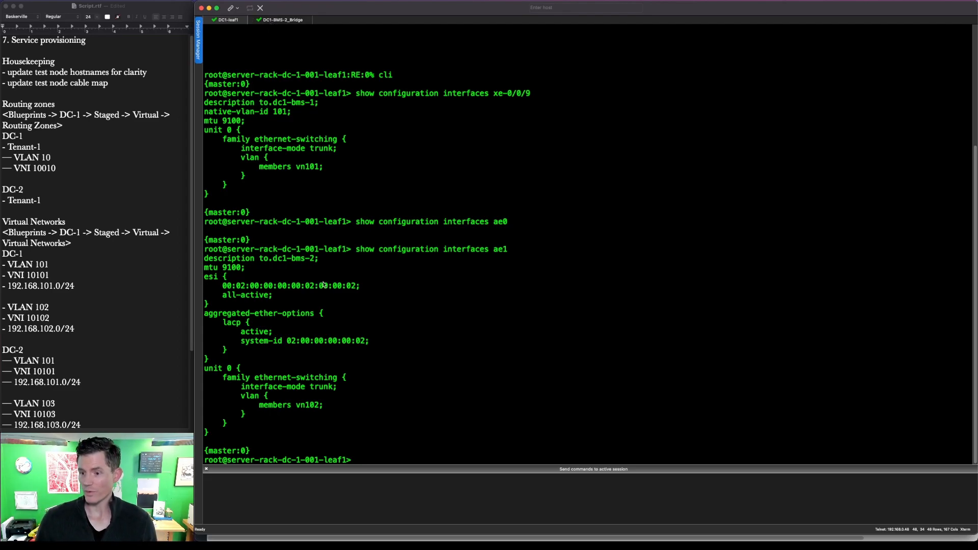
pyautogui.hotkey('ctrl', 'Up')
pyautogui.click(774, 228)
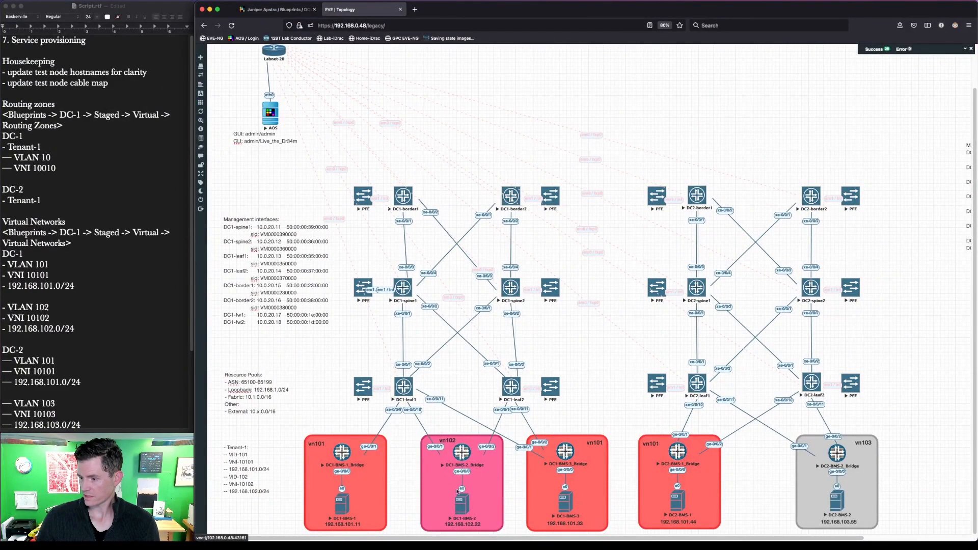
# Step: Open DC1-BMS-1's VNC console, unlock the desktop and launch MATE Terminal
pyautogui.click(339, 507)
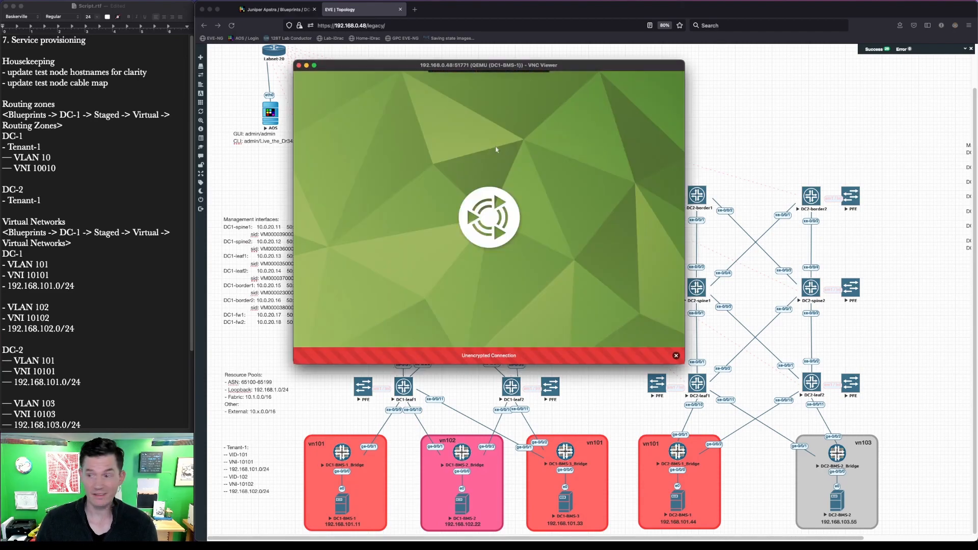
pyautogui.moveTo(486, 220)
pyautogui.press('Return')
pyautogui.doubleClick(326, 131)
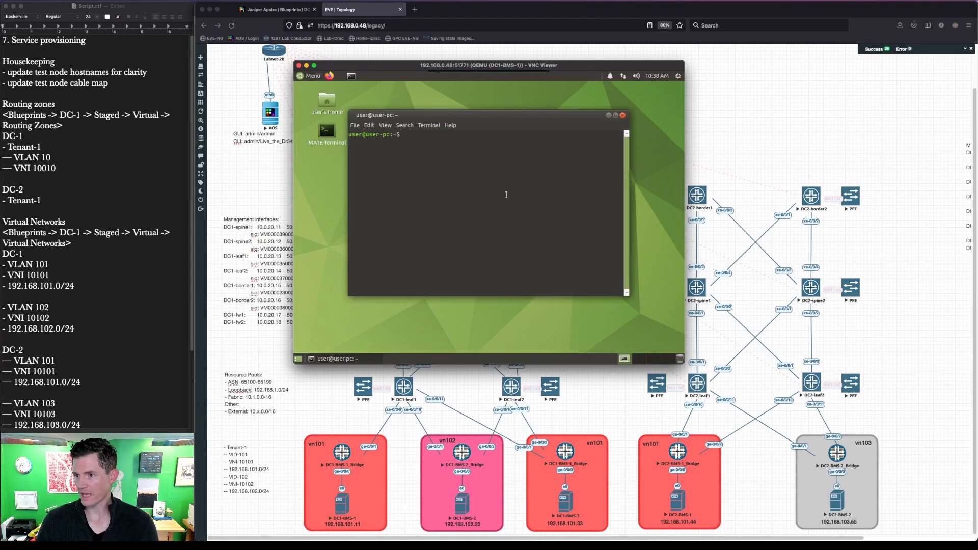
# Step: List DC1-BMS-1's interface addresses with 'ip a', showing 192.168.101.11
pyautogui.write('ping')
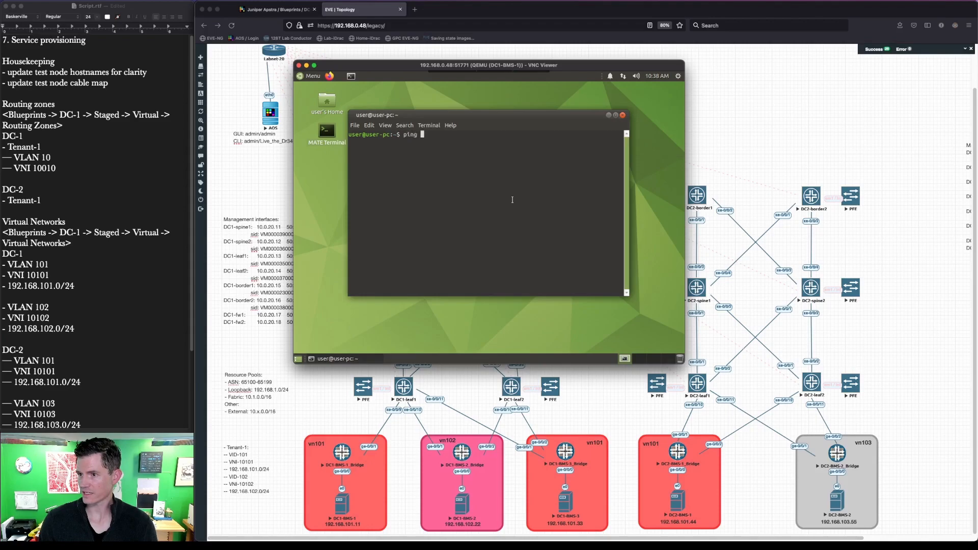
pyautogui.press('BackSpace')
pyautogui.press('BackSpace')
pyautogui.press('BackSpace')
pyautogui.press('BackSpace')
pyautogui.press('BackSpace')
pyautogui.press('BackSpace')
pyautogui.write('ip -a')
pyautogui.press('Return')
pyautogui.write('ip a')
pyautogui.press('Return')
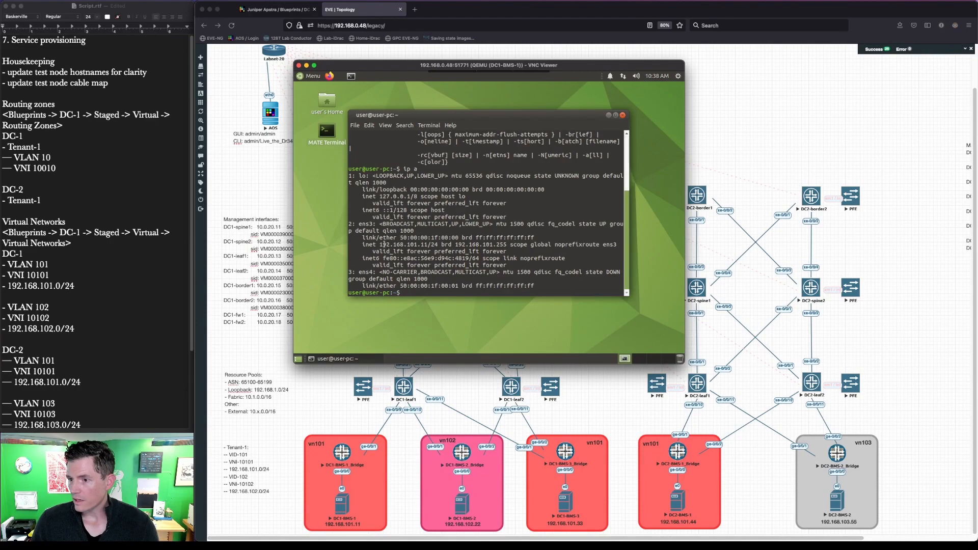
pyautogui.moveTo(380, 244); pyautogui.dragTo(430, 245)
pyautogui.click(443, 294)
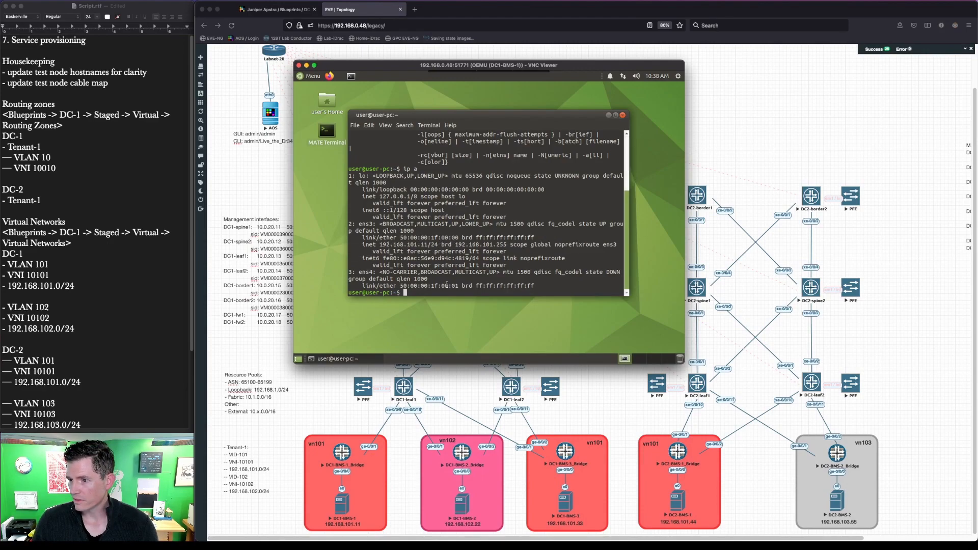
# Step: Ping gateway 192.168.101.1, which fails with Destination Host Unreachable and 100% loss
pyautogui.write('ping 192.168.10')
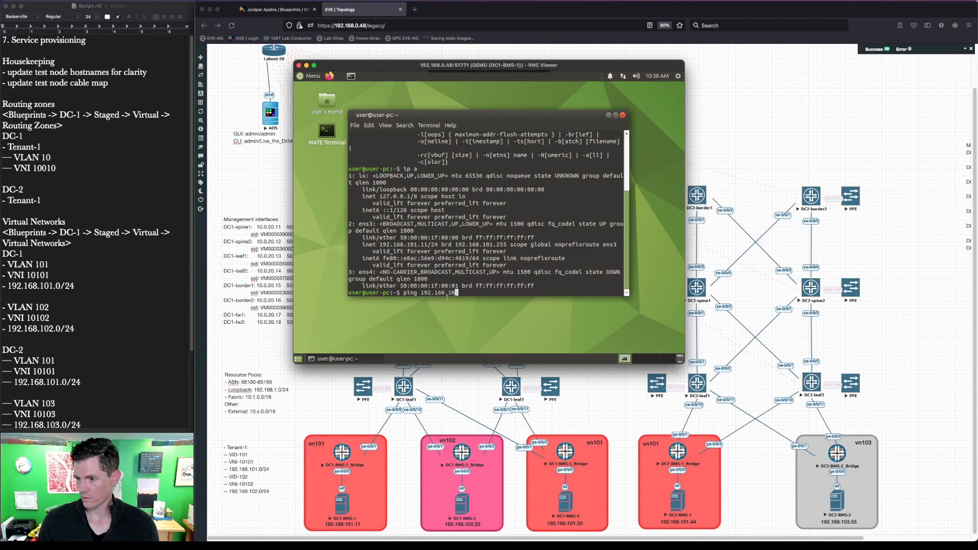
pyautogui.write('1.1')
pyautogui.press('Return')
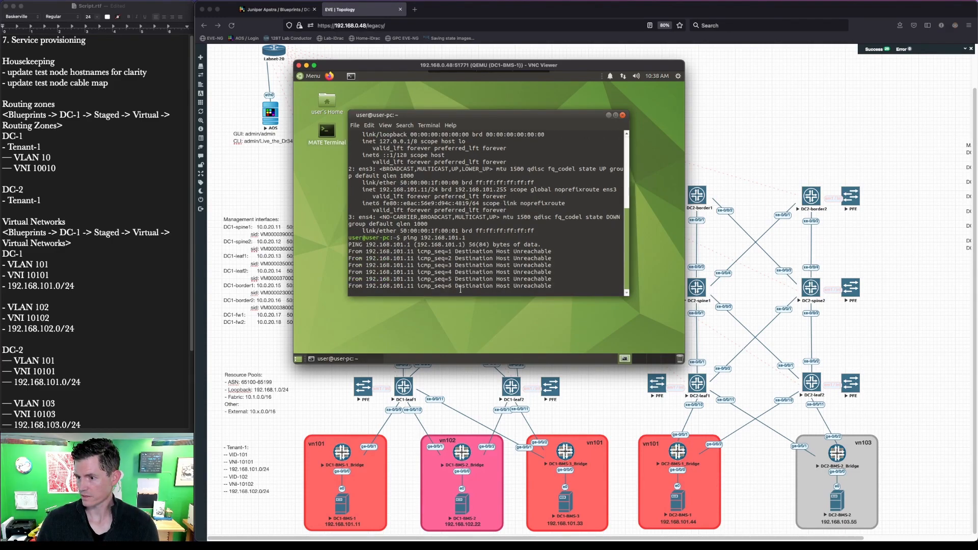
pyautogui.hotkey('ctrl', 'c')
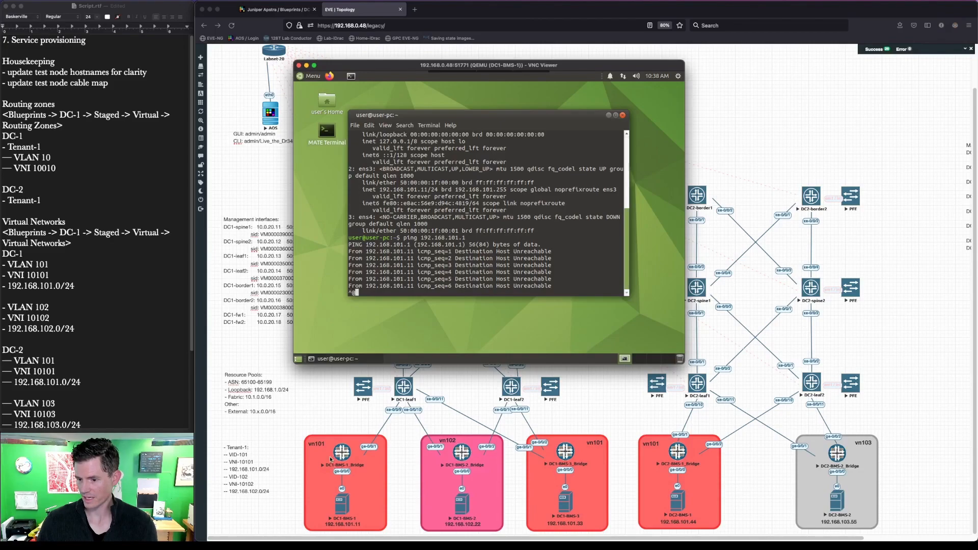
pyautogui.hotkey('ctrl', 'space')
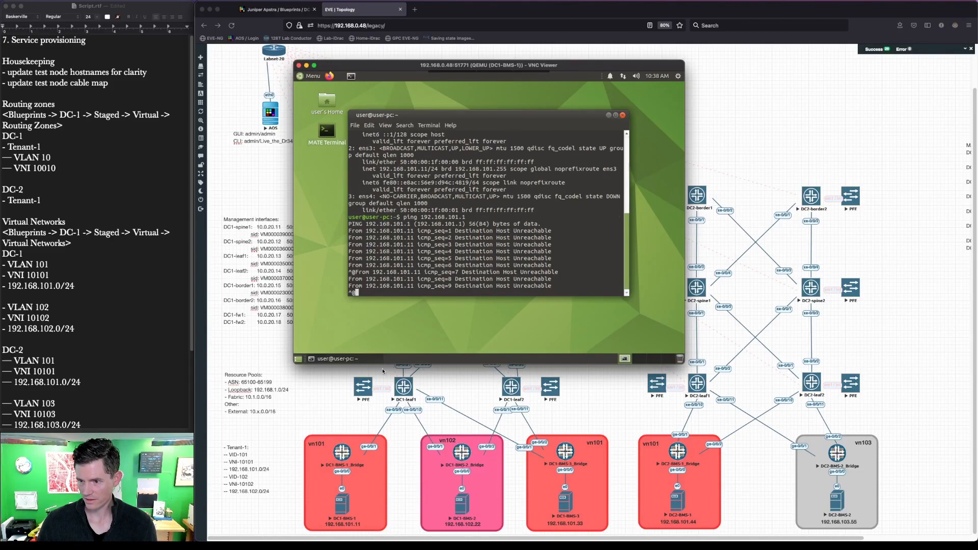
pyautogui.hotkey('ctrl', 'c')
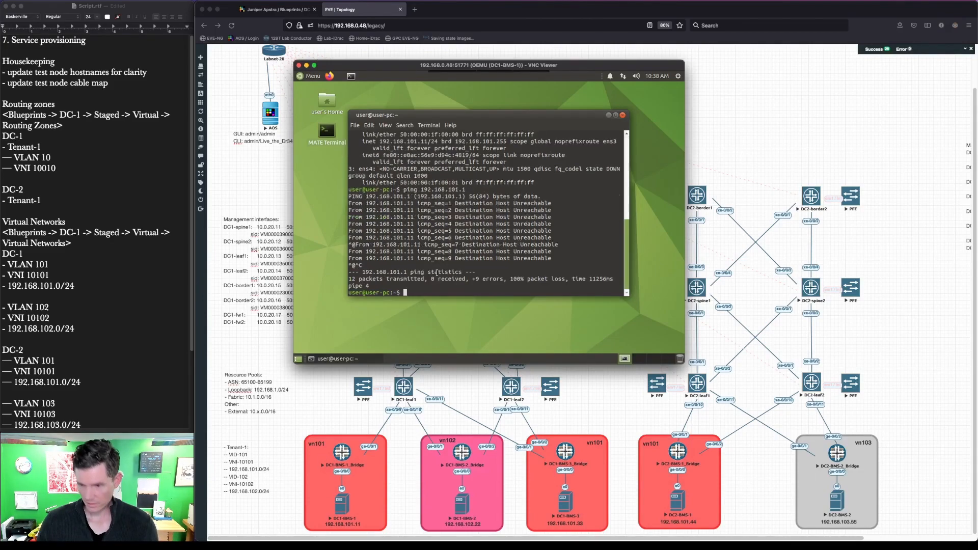
# Step: Outline the DC1-BMS-1 node on the EVE topology, leaving the topology in front
pyautogui.click(349, 434)
pyautogui.hotkey('ctrl', 'space')
pyautogui.moveTo(295, 426); pyautogui.dragTo(426, 484)
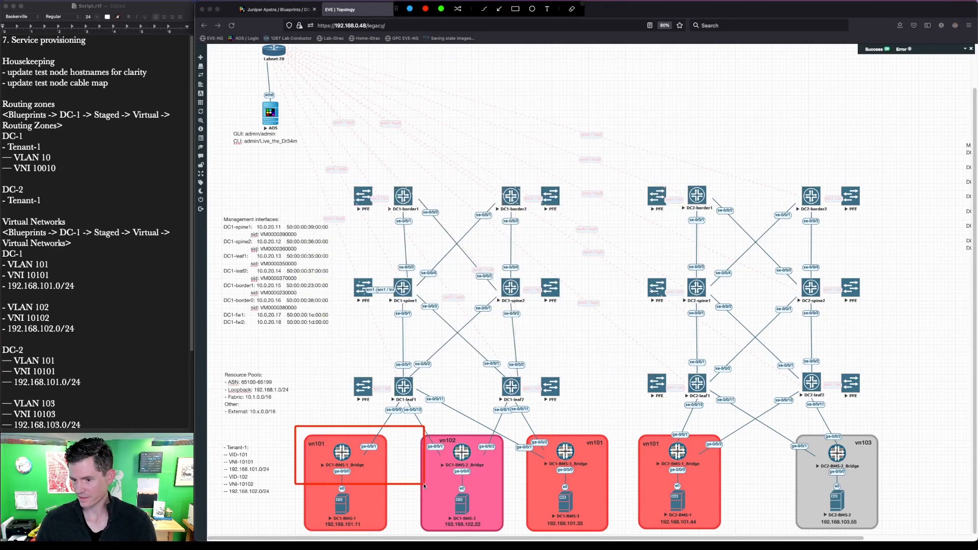
pyautogui.hotkey('ctrl', 'space')
pyautogui.hotkey('ctrl', 'Up')
pyautogui.click(244, 171)
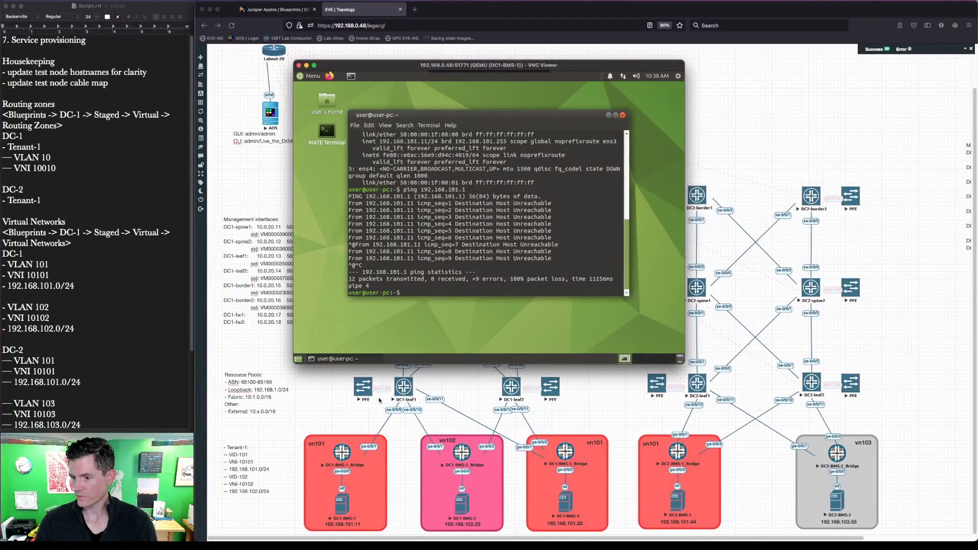
pyautogui.click(405, 389)
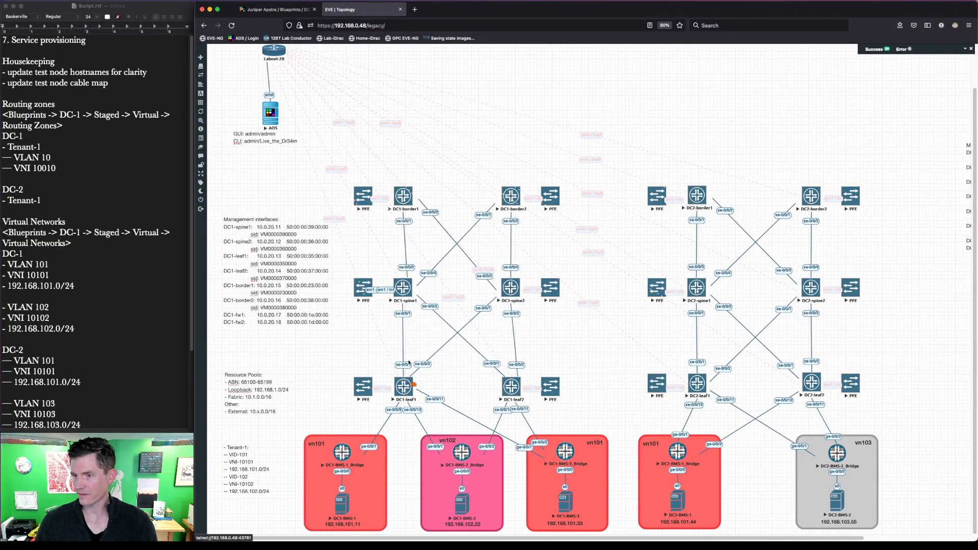
# Step: Run 'show interfaces terse' on DC1-leaf1 and highlight the irb.101 and irb.102 rows
pyautogui.hotkey('ctrl', 'Up')
pyautogui.click(492, 298)
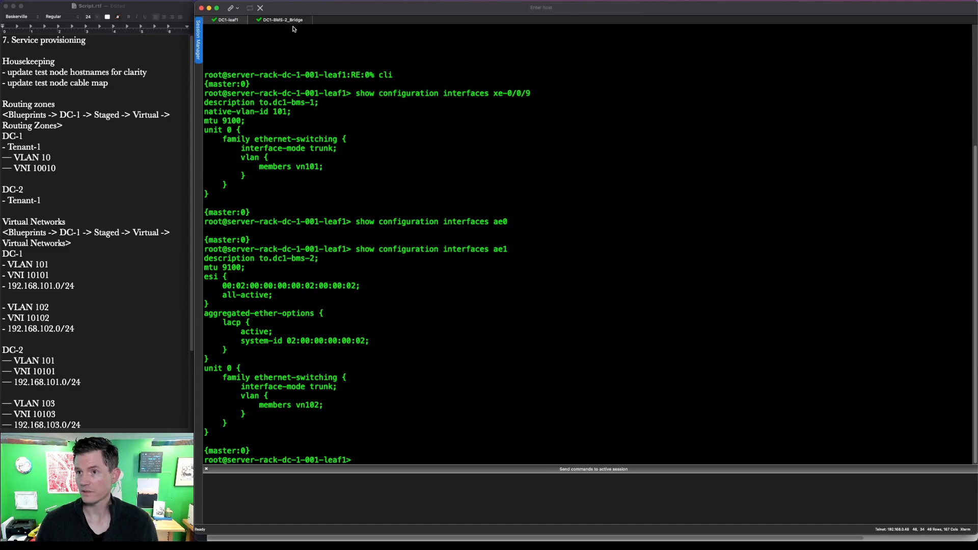
pyautogui.write('show interfaces terse')
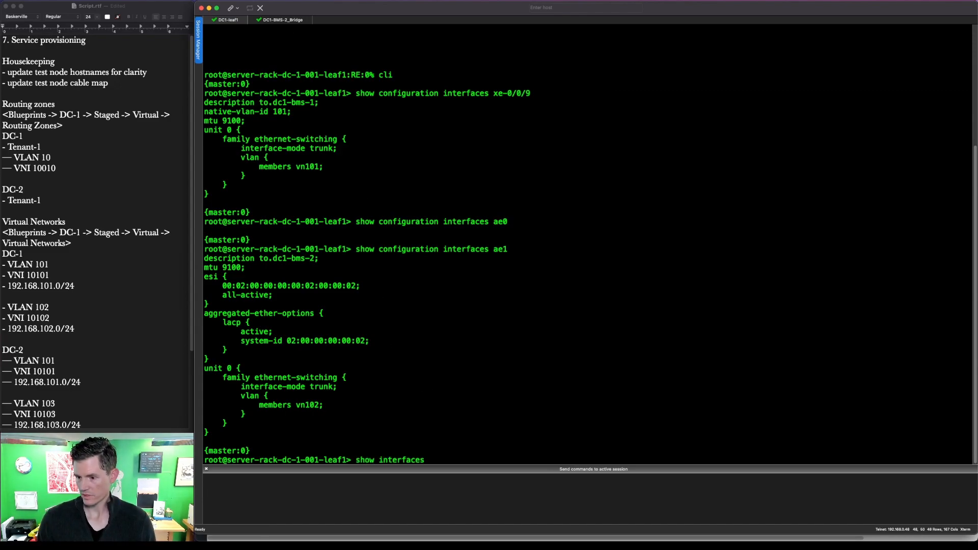
pyautogui.press('Return')
pyautogui.press('space')
pyautogui.press('space')
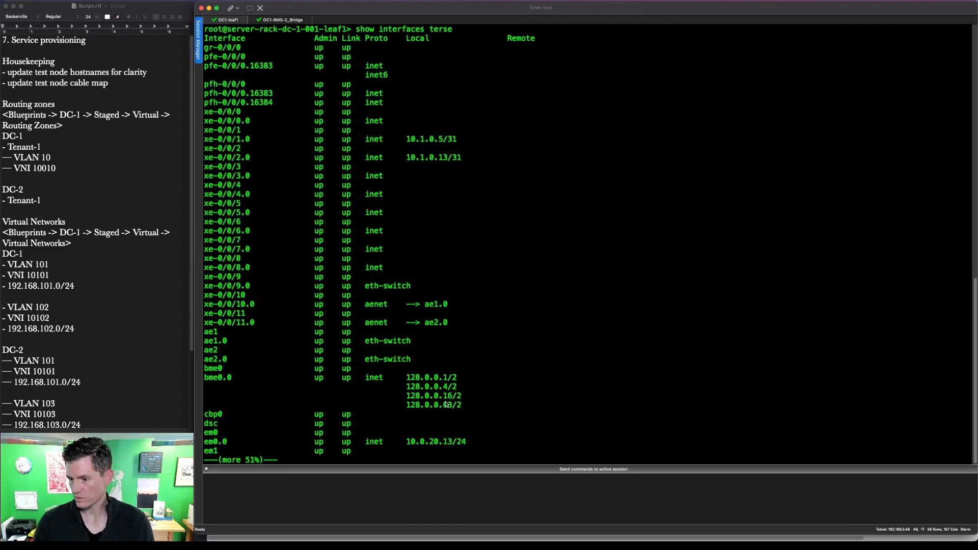
pyautogui.hotkey('ctrl', 'a')
pyautogui.moveTo(487, 430)
pyautogui.mouseDown()
pyautogui.moveTo(437, 452)
pyautogui.moveTo(203, 455)
pyautogui.mouseUp()
pyautogui.press('Escape')
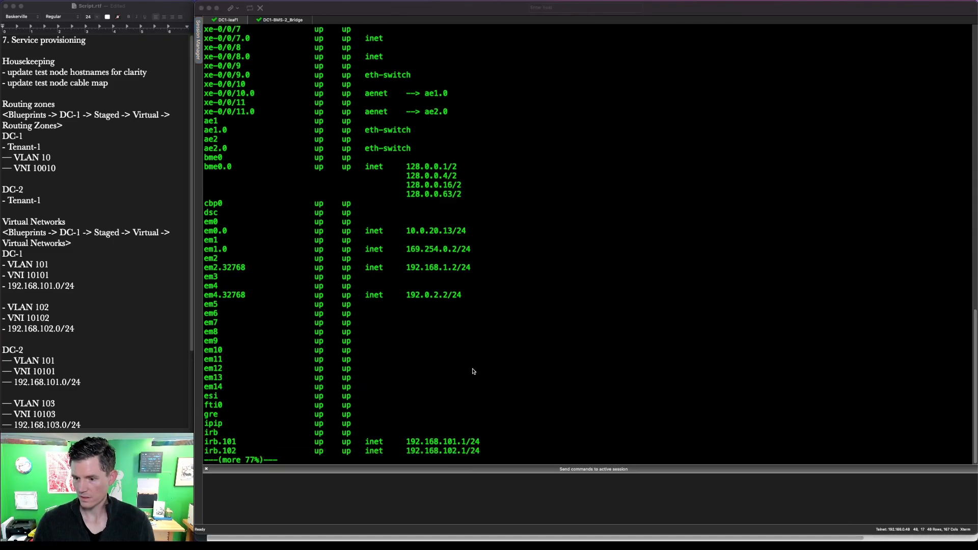
pyautogui.click(331, 432)
pyautogui.press('q')
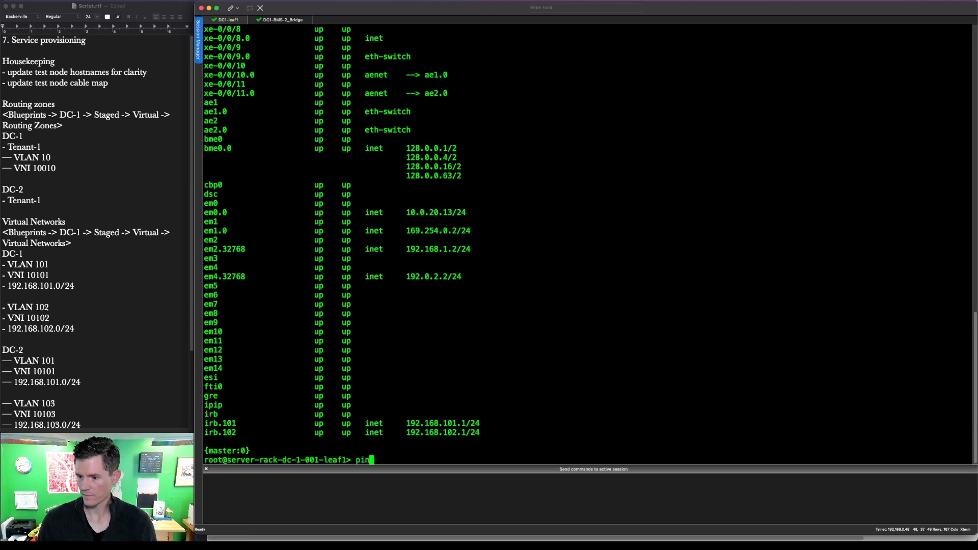
# Step: Show DC1-BMS-2_Bridge's full interface configuration, then close its session
pyautogui.click(283, 20)
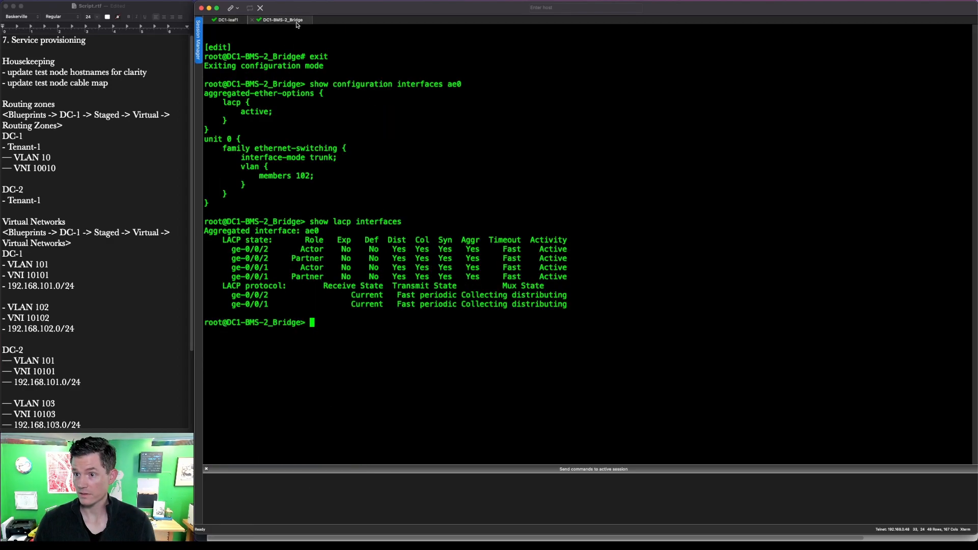
pyautogui.write('show conf')
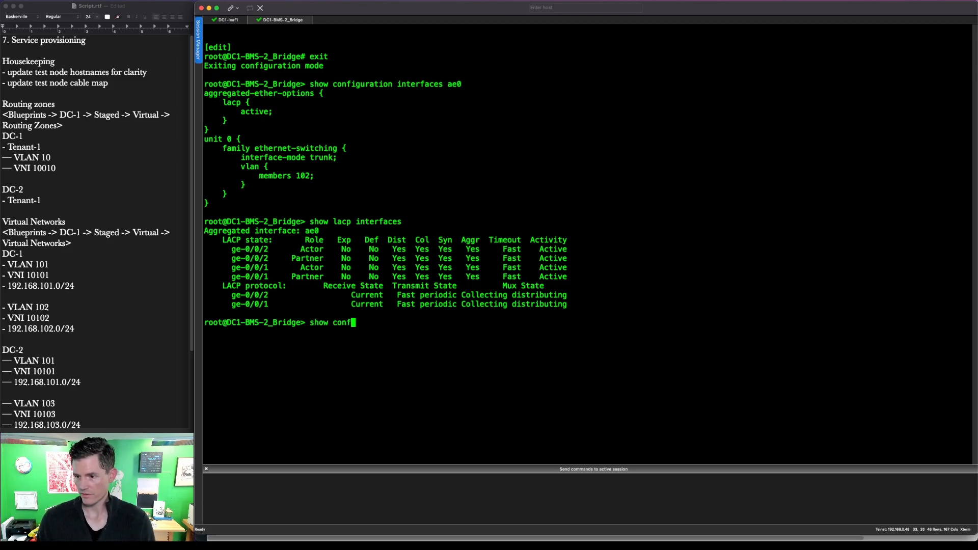
pyautogui.write('iguration interfaces')
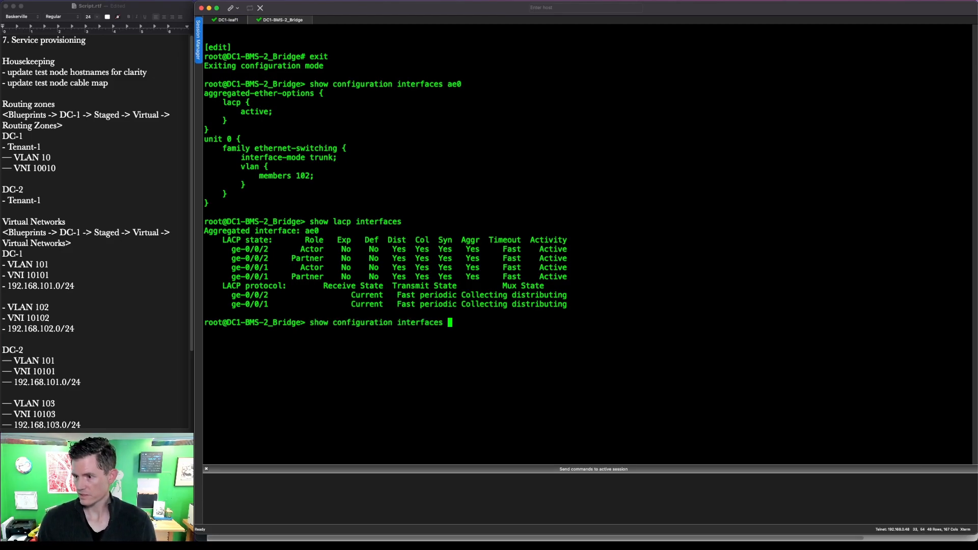
pyautogui.press('Return')
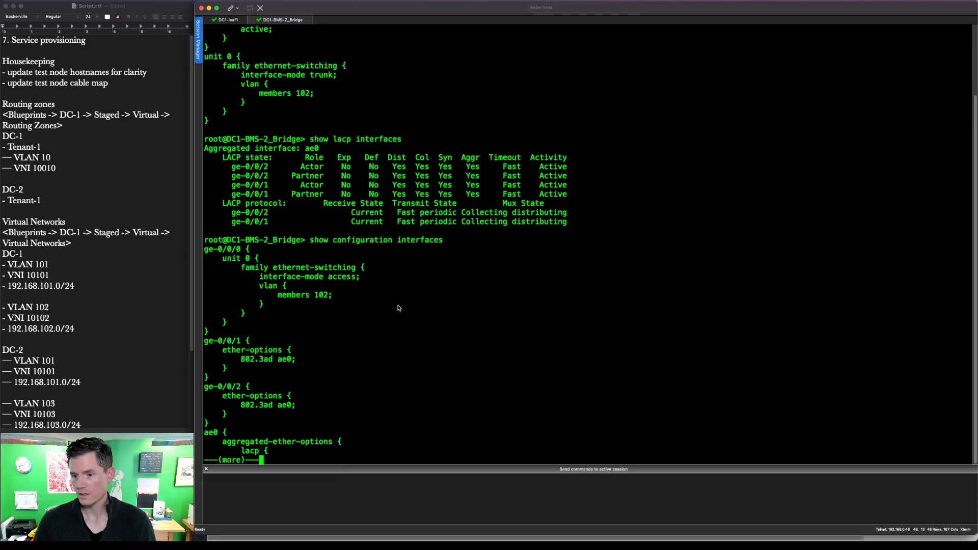
pyautogui.press('space')
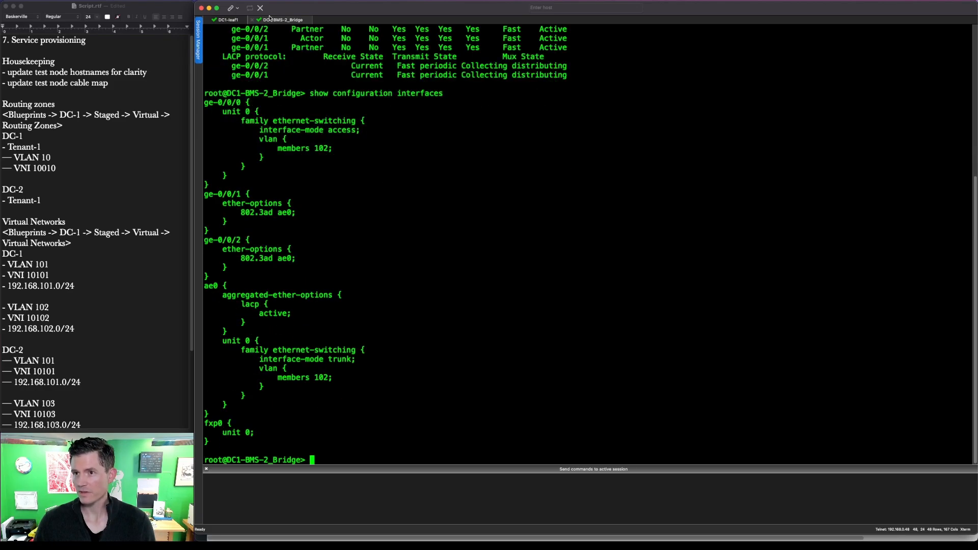
pyautogui.click(258, 20)
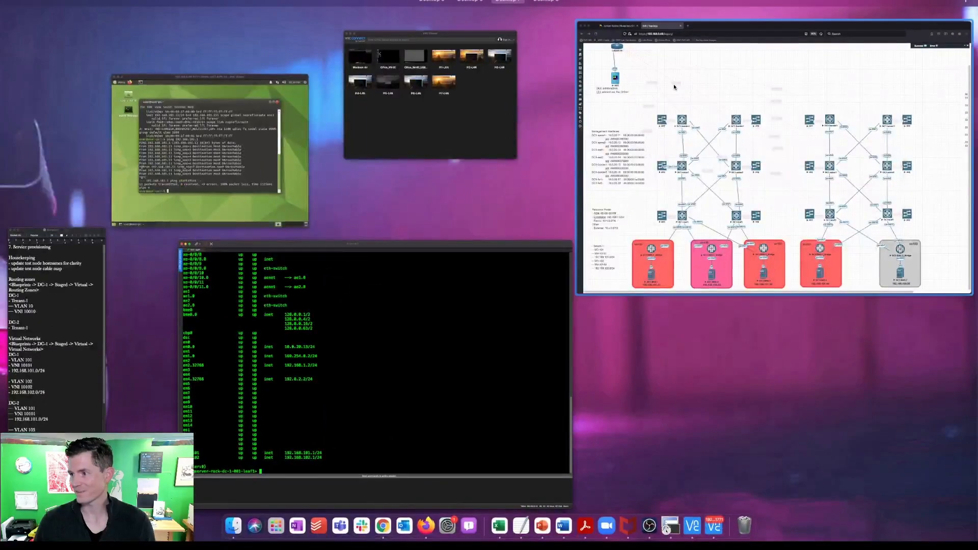
# Step: List DC1-BMS-1_Bridge's interface configuration and compare it against the EVE-NG topology
pyautogui.click(674, 86)
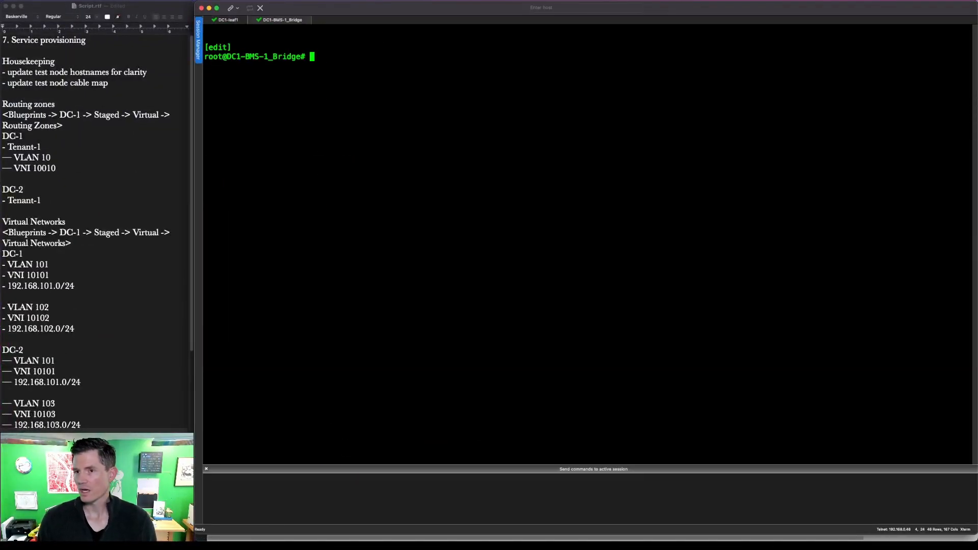
pyautogui.write('how interfaces')
pyautogui.press('Return')
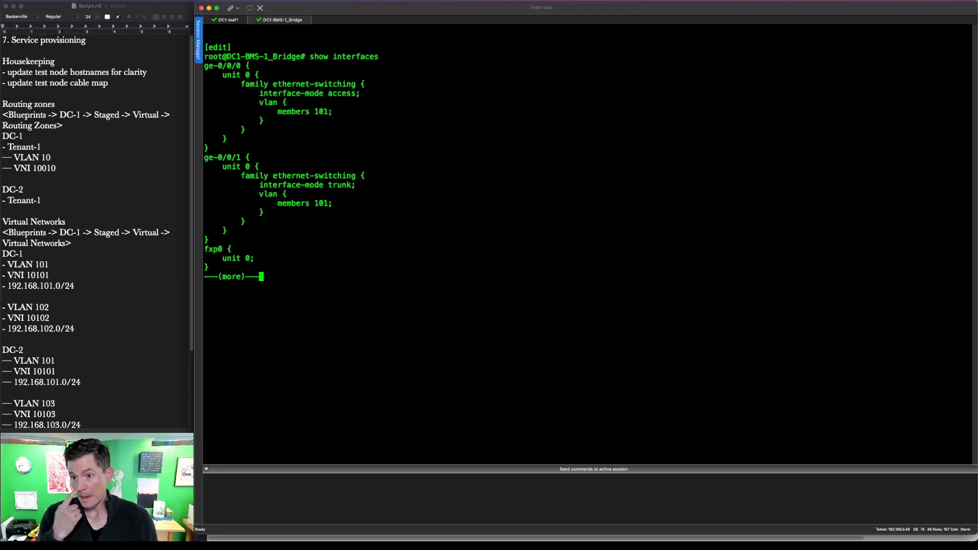
pyautogui.press('space')
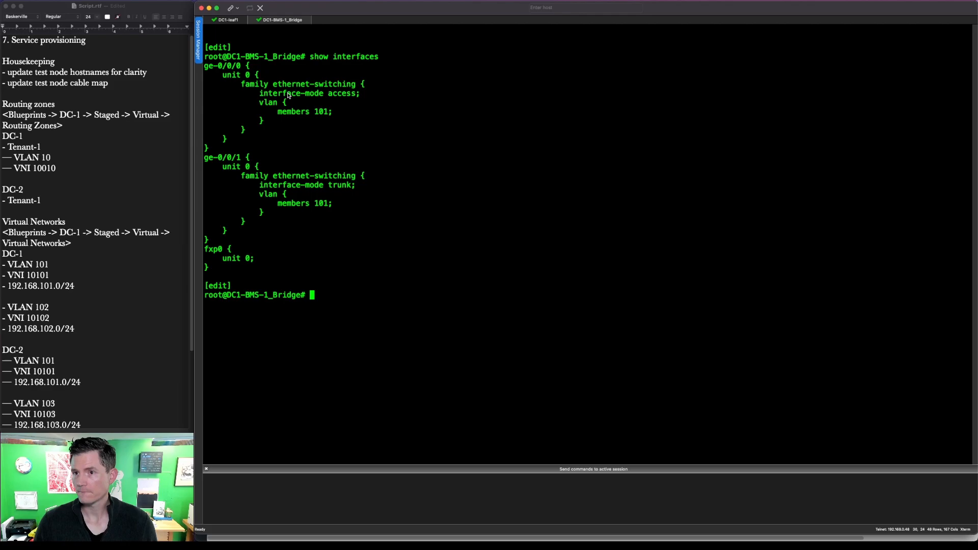
pyautogui.hotkey('ctrl', 'Up')
pyautogui.click(649, 113)
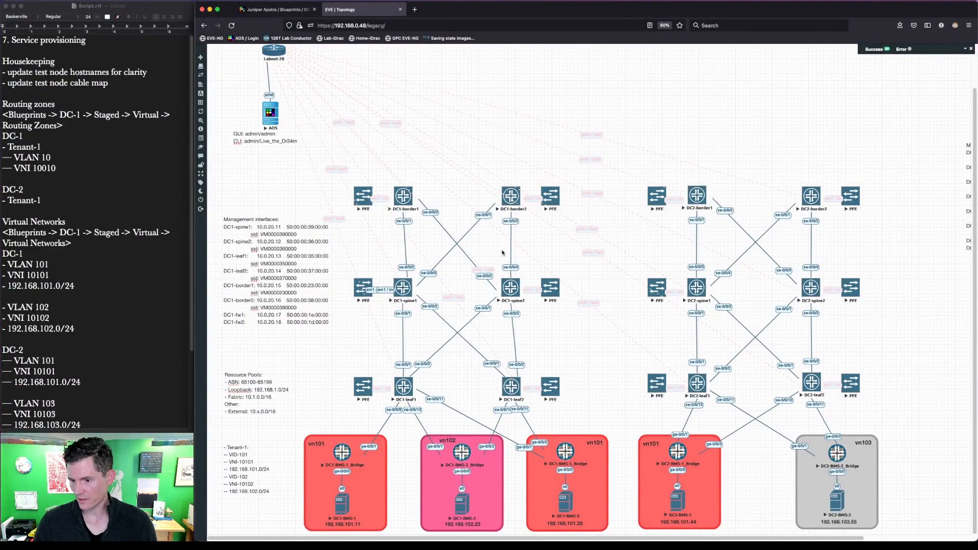
pyautogui.hotkey('ctrl', 'Up')
pyautogui.click(338, 308)
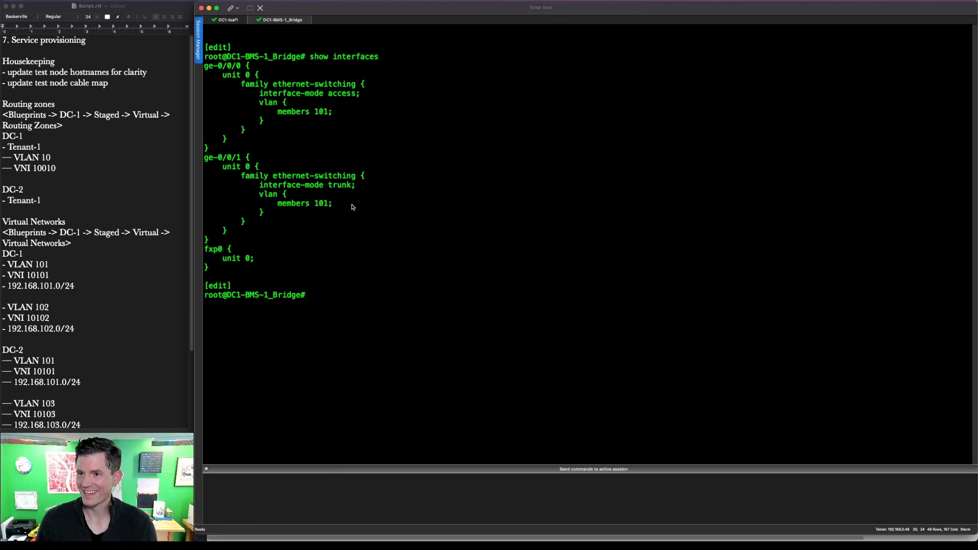
# Step: Outline the ge-0/0/1 trunk block and the two Housekeeping lines in the script notes
pyautogui.hotkey('ctrl', 'alt', 'a')
pyautogui.moveTo(387, 247)
pyautogui.mouseDown()
pyautogui.moveTo(364, 209)
pyautogui.moveTo(198, 134)
pyautogui.mouseUp()
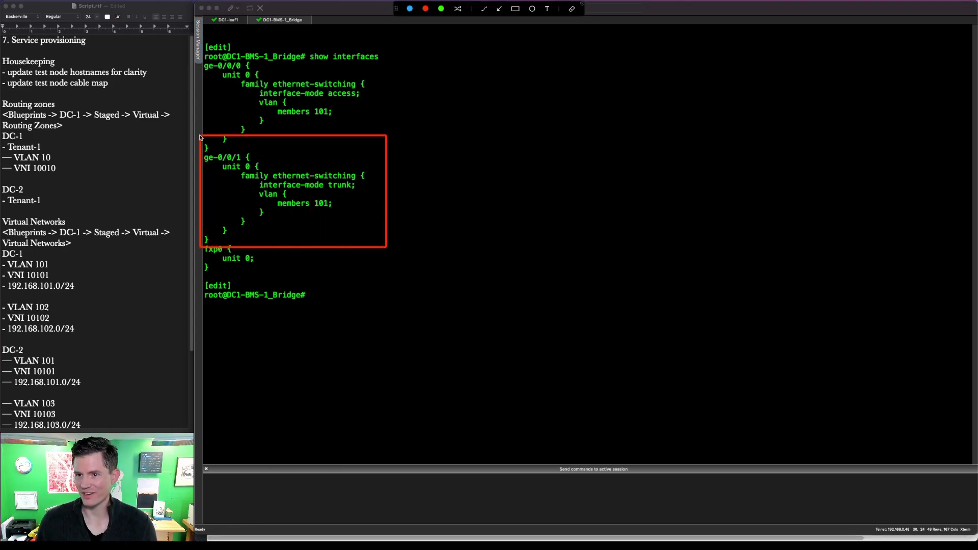
pyautogui.click(334, 218)
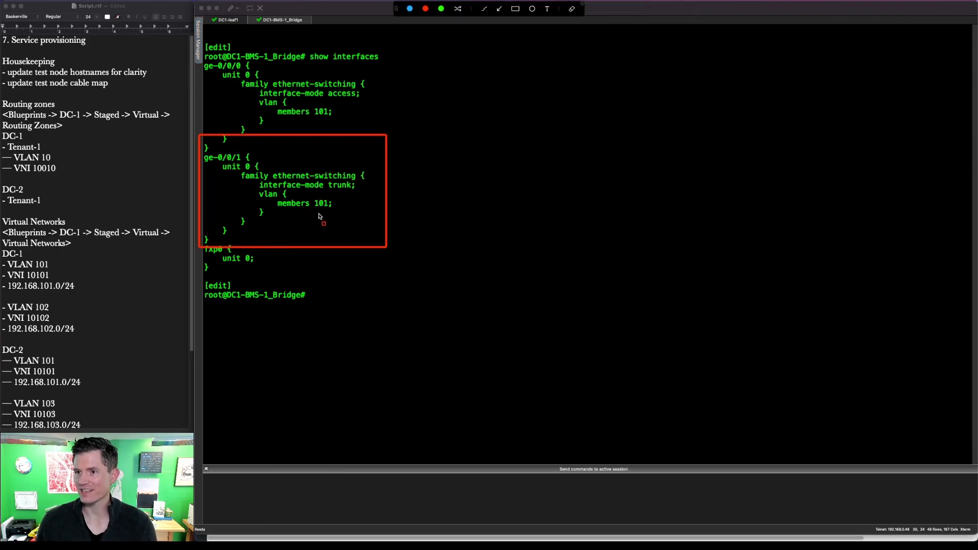
pyautogui.press('Escape')
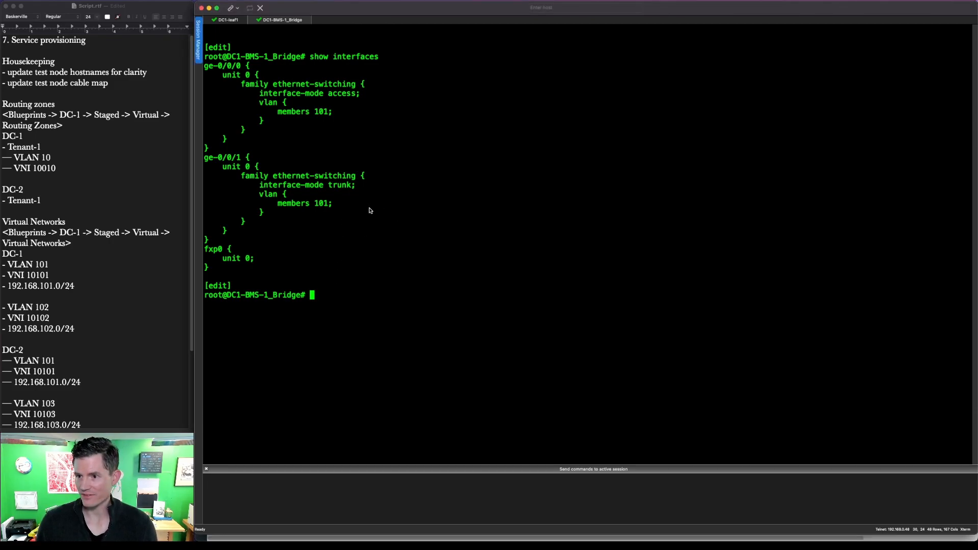
pyautogui.hotkey('ctrl', 'alt', 'a')
pyautogui.moveTo(394, 228); pyautogui.dragTo(206, 144)
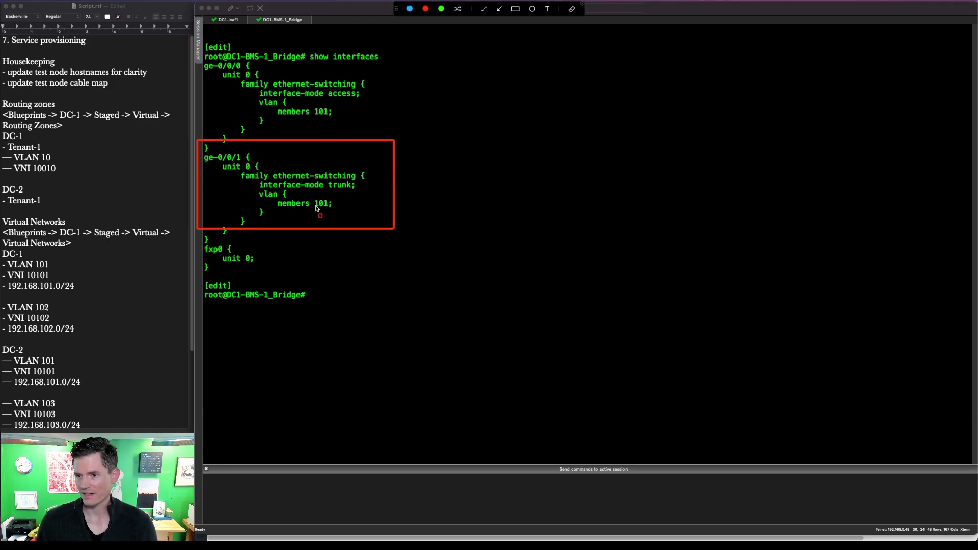
pyautogui.press('Escape')
pyautogui.hotkey('ctrl', 'alt', 'a')
pyautogui.moveTo(128, 104); pyautogui.dragTo(2, 74)
pyautogui.press('Escape')
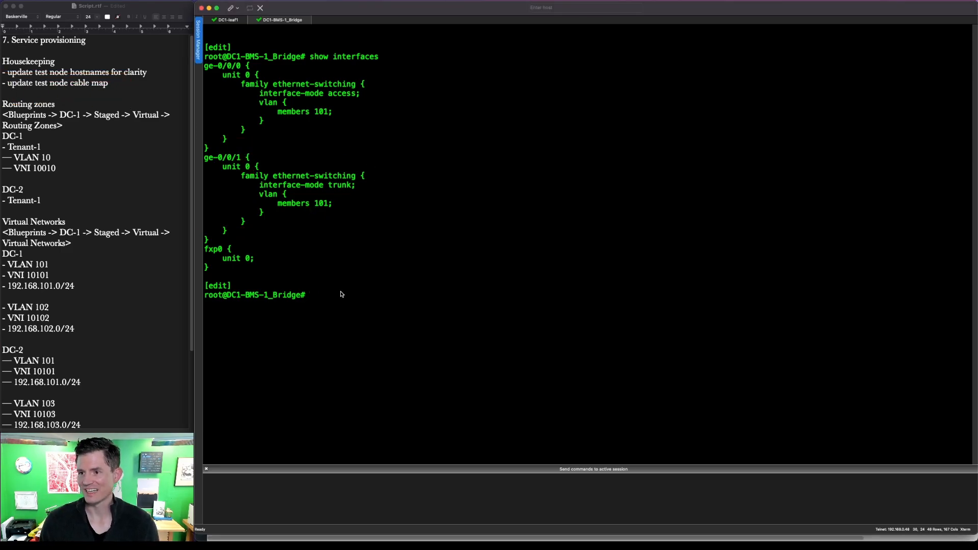
# Step: Set ge-0/0/1.0 ethernet-switching interface-mode to access on DC1-BMS-1_Bridge and commit and-quit
pyautogui.write('edit interfaces g')
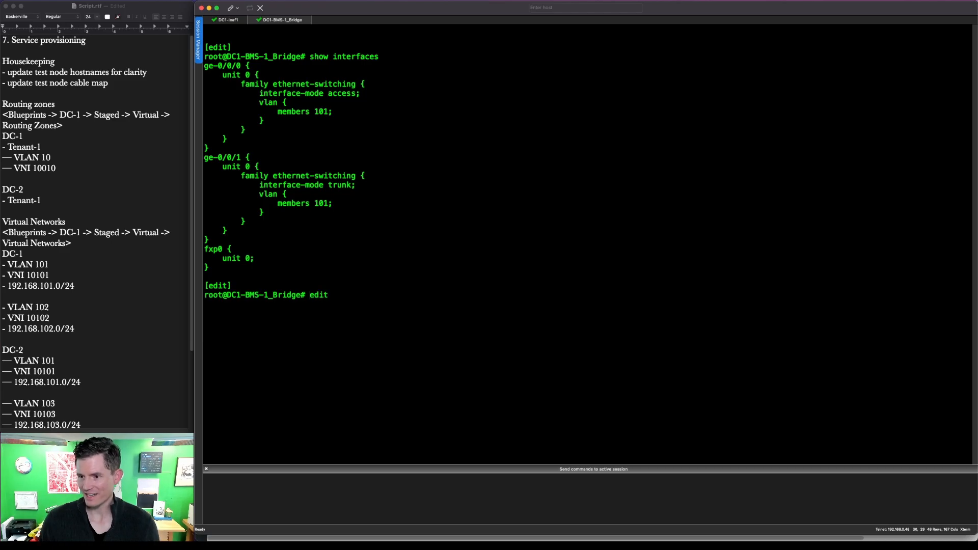
pyautogui.press('BackSpace')
pyautogui.press('BackSpace')
pyautogui.press('BackSpace')
pyautogui.press('BackSpace')
pyautogui.press('BackSpace')
pyautogui.press('BackSpace')
pyautogui.press('BackSpace')
pyautogui.press('BackSpace')
pyautogui.press('BackSpace')
pyautogui.press('BackSpace')
pyautogui.press('BackSpace')
pyautogui.press('BackSpace')
pyautogui.press('BackSpace')
pyautogui.press('BackSpace')
pyautogui.press('BackSpace')
pyautogui.press('BackSpace')
pyautogui.press('BackSpace')
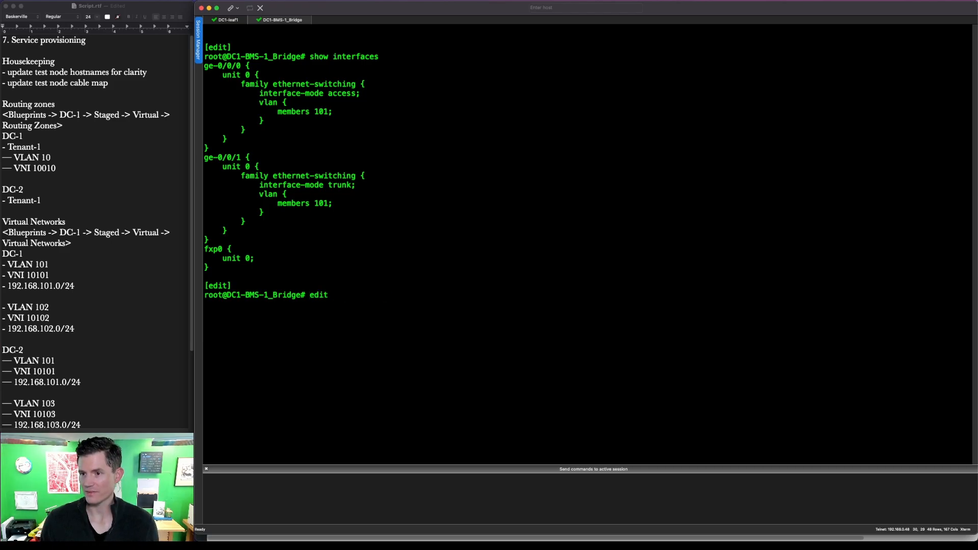
pyautogui.write('set')
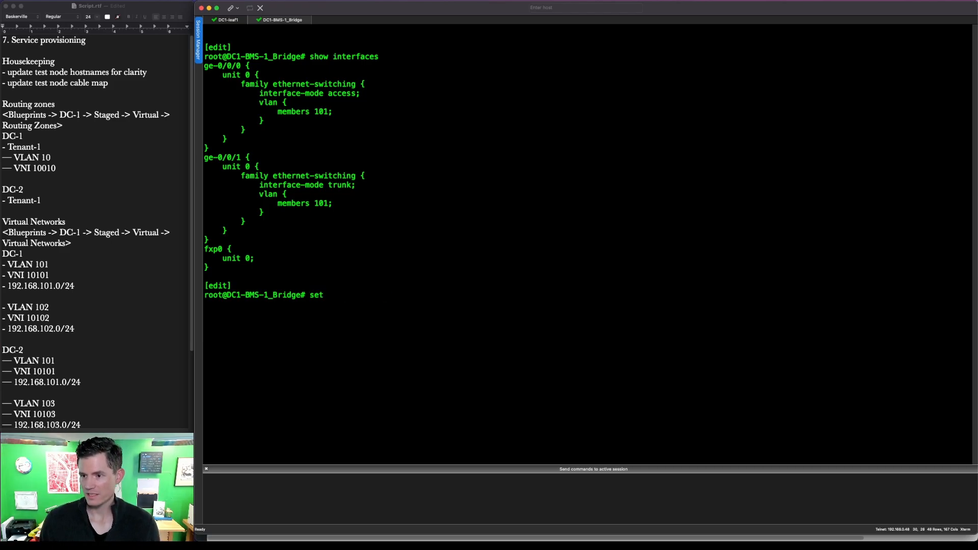
pyautogui.write(' interfaces ge-0/0/1')
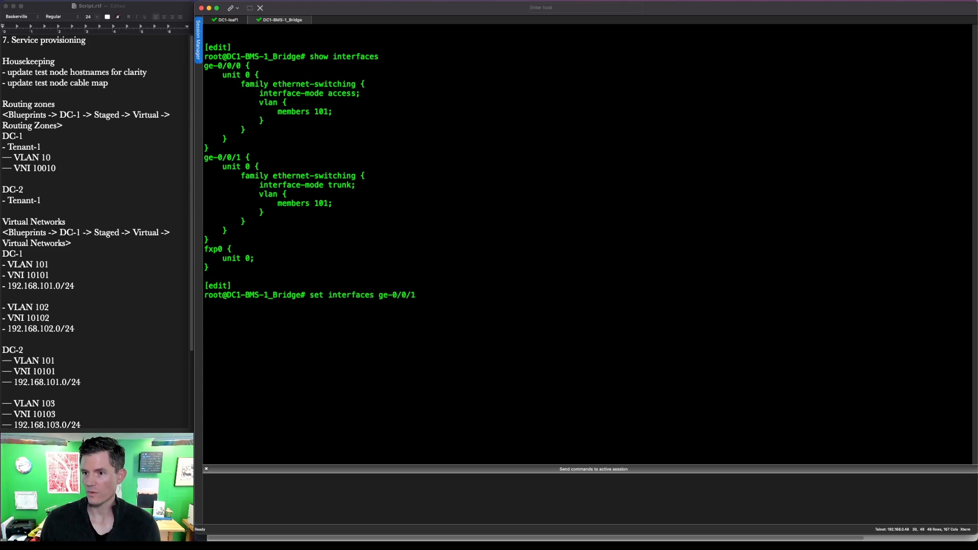
pyautogui.write('.0 fam')
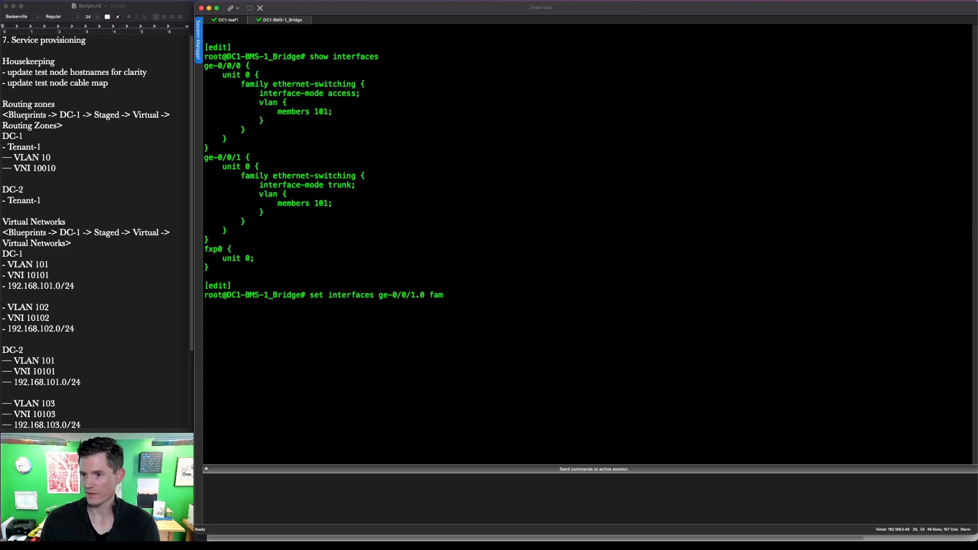
pyautogui.write('ily ethernet-switching interface-mode access')
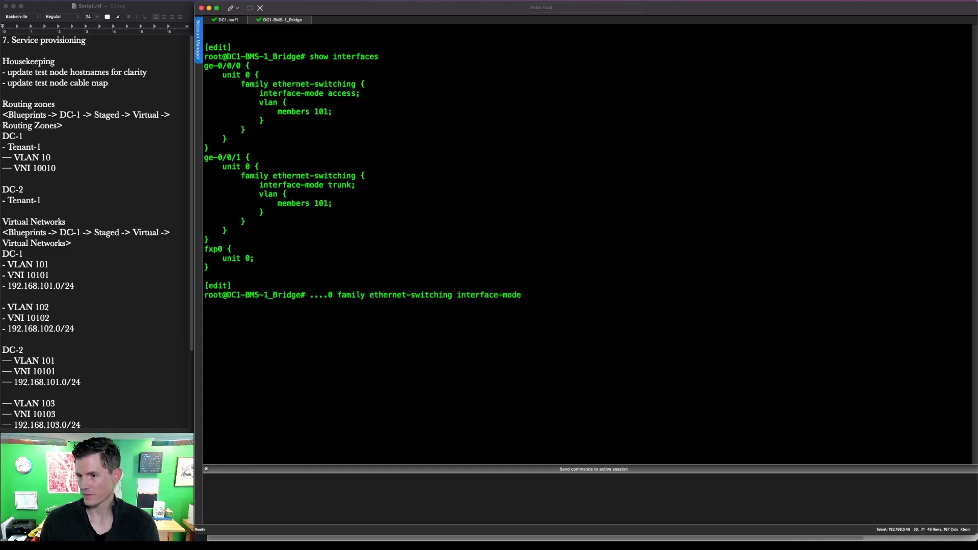
pyautogui.press('Return')
pyautogui.write('co')
pyautogui.press('BackSpace')
pyautogui.press('BackSpace')
pyautogui.write('commit and-quit')
pyautogui.press('Return')
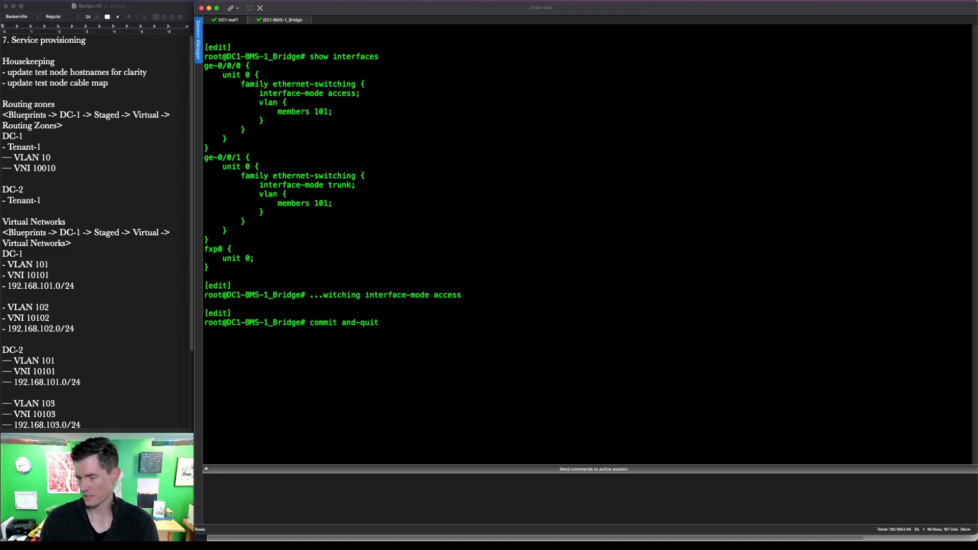
pyautogui.hotkey('ctrl', 'Up')
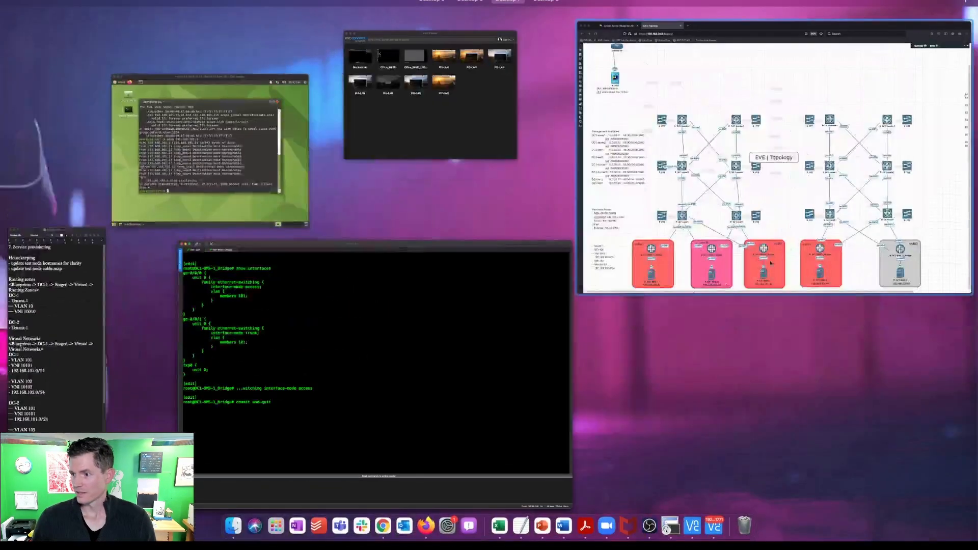
# Step: Rerun pings from DC1-BMS-1 to 192.168.101.1 and 192.168.101.11, now getting replies
pyautogui.click(265, 154)
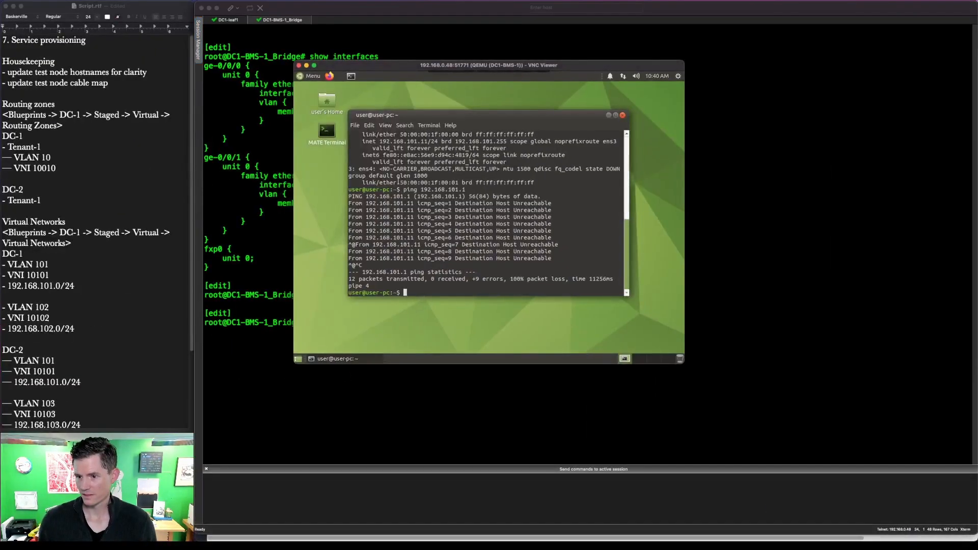
pyautogui.press('Up')
pyautogui.press('Return')
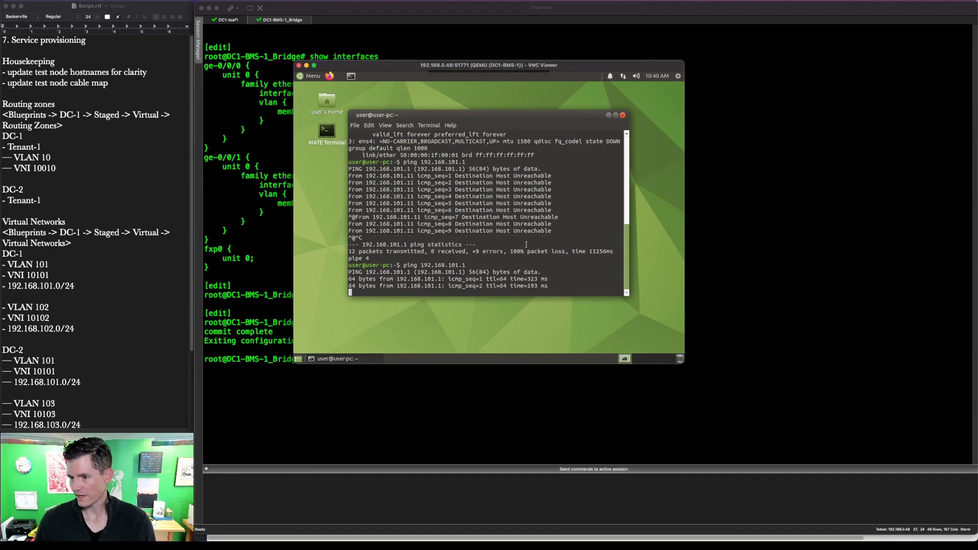
pyautogui.hotkey('ctrl', 'c')
pyautogui.press('Up')
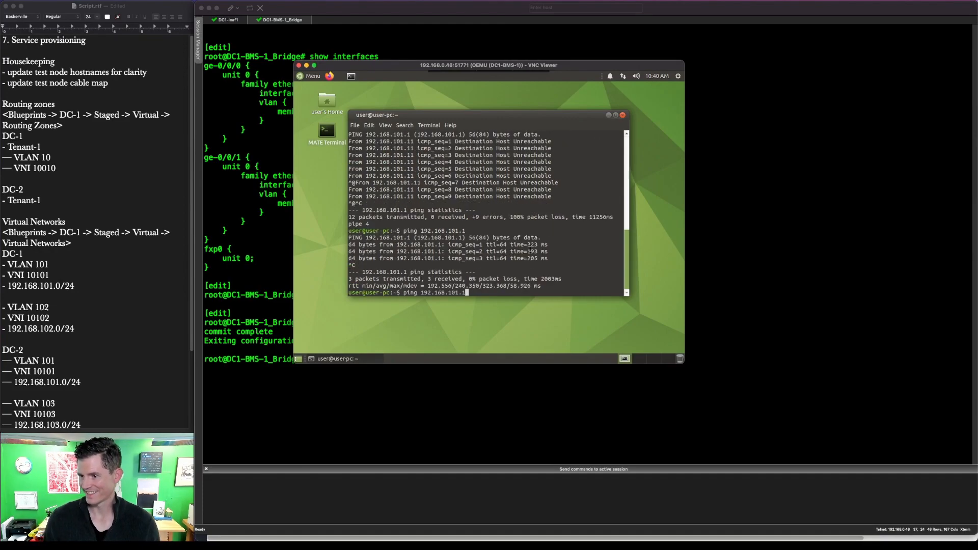
pyautogui.write('11')
pyautogui.press('Return')
pyautogui.hotkey('ctrl', 'c')
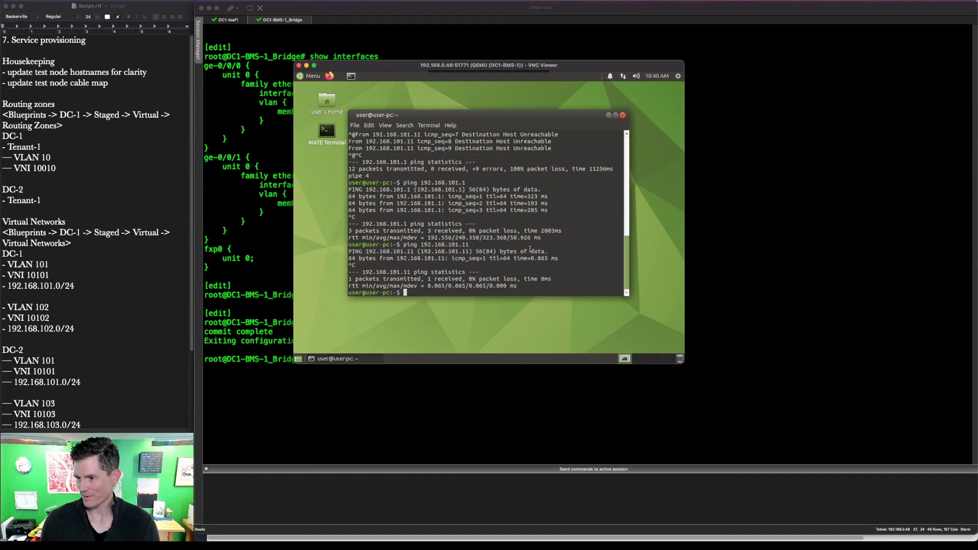
# Step: Ping 192.168.101.33 and 192.168.102.22 successfully, then bring the EVE topology forward
pyautogui.press('Up')
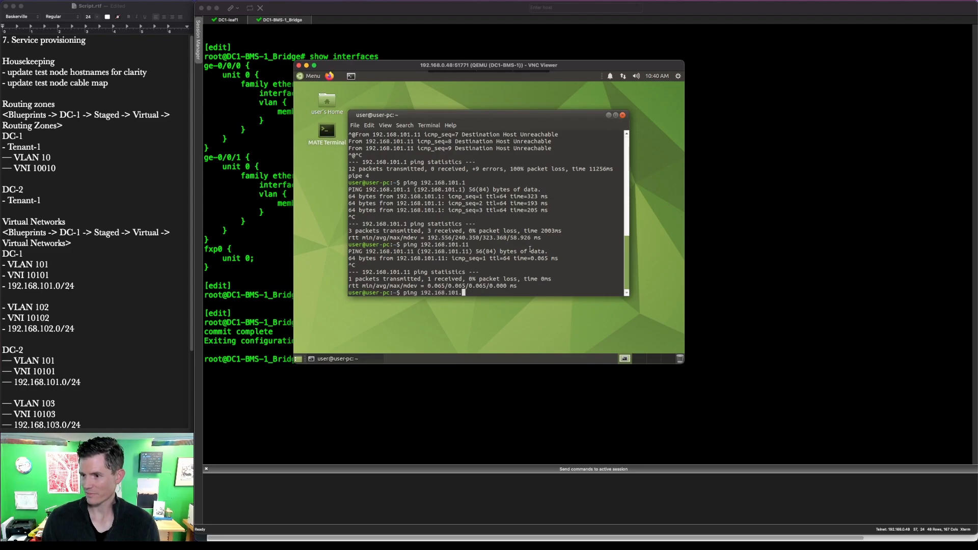
pyautogui.write('33')
pyautogui.press('Return')
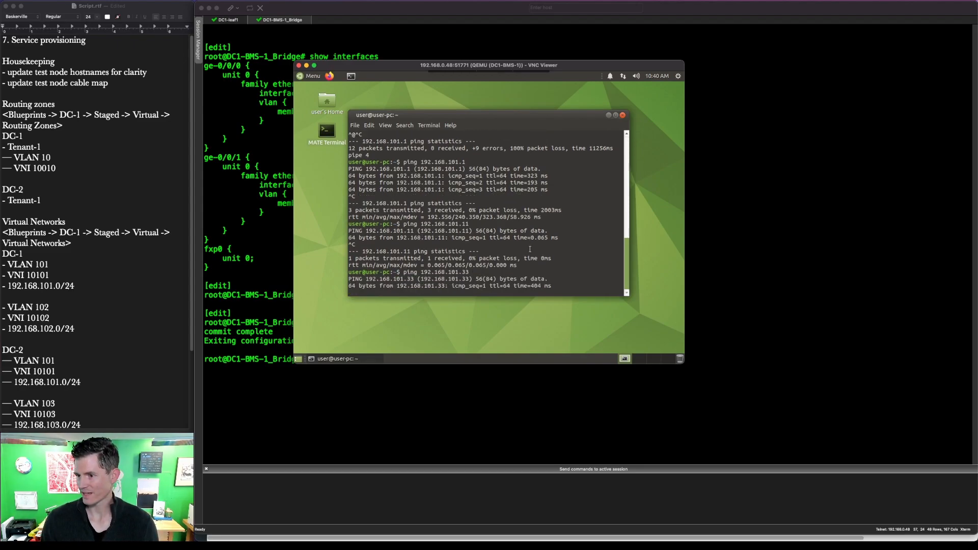
pyautogui.hotkey('ctrl', 'c')
pyautogui.press('Up')
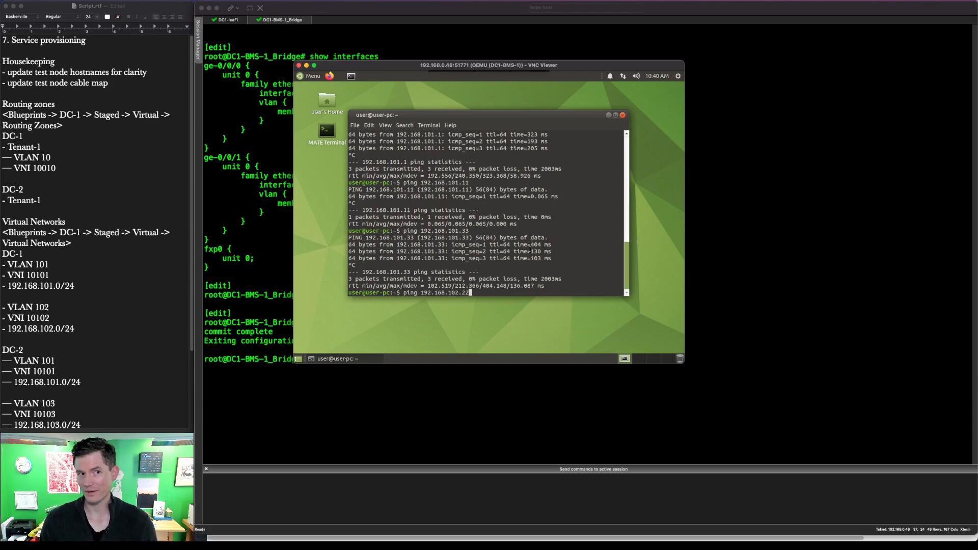
pyautogui.press('Return')
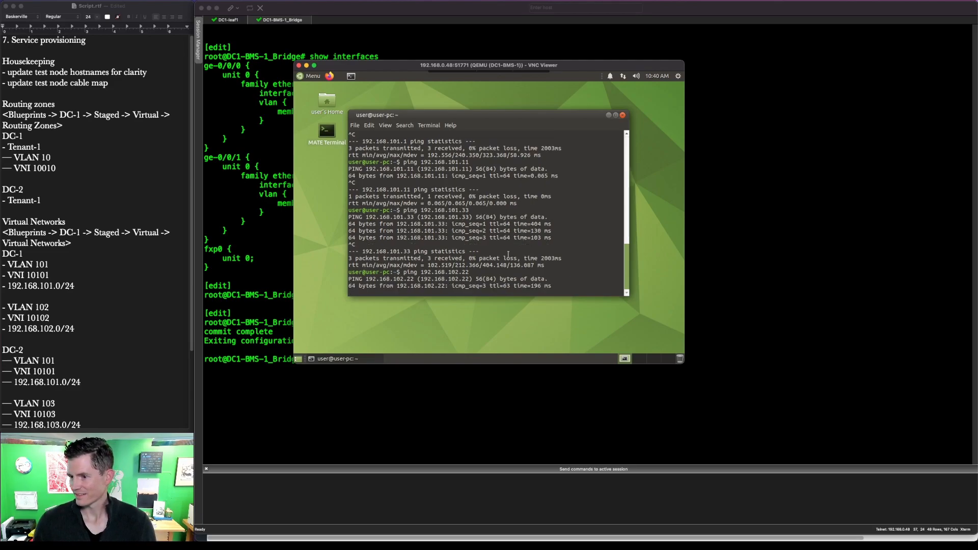
pyautogui.hotkey('ctrl', 'c')
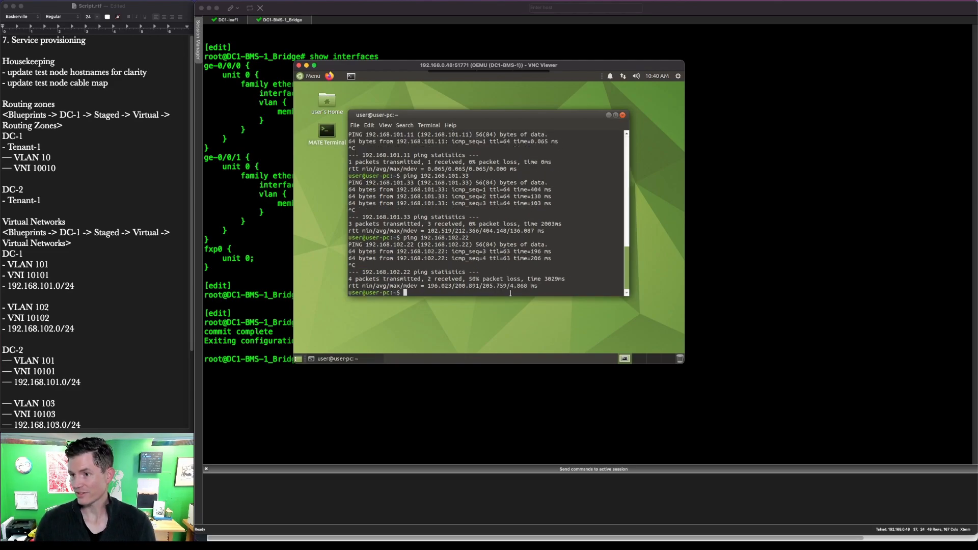
pyautogui.hotkey('ctrl', 'Up')
pyautogui.click(671, 152)
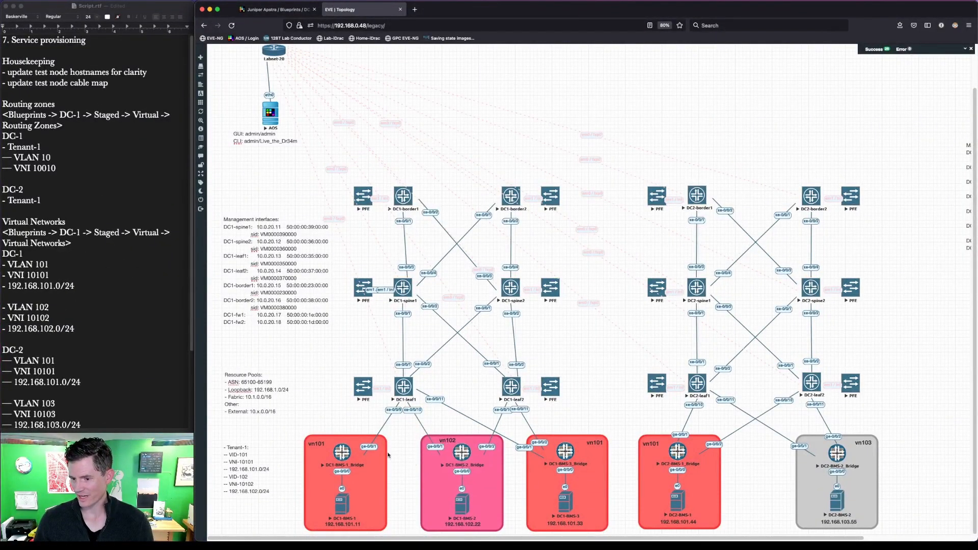
# Step: Outline the DC1 and DC2 BMS nodes in red on the topology
pyautogui.hotkey('ctrl', 'shift', 'a')
pyautogui.moveTo(301, 422)
pyautogui.mouseDown()
pyautogui.moveTo(302, 440)
pyautogui.moveTo(557, 541)
pyautogui.moveTo(616, 541)
pyautogui.mouseUp()
pyautogui.moveTo(624, 418)
pyautogui.mouseDown()
pyautogui.moveTo(778, 519)
pyautogui.moveTo(899, 535)
pyautogui.mouseUp()
pyautogui.press('Escape')
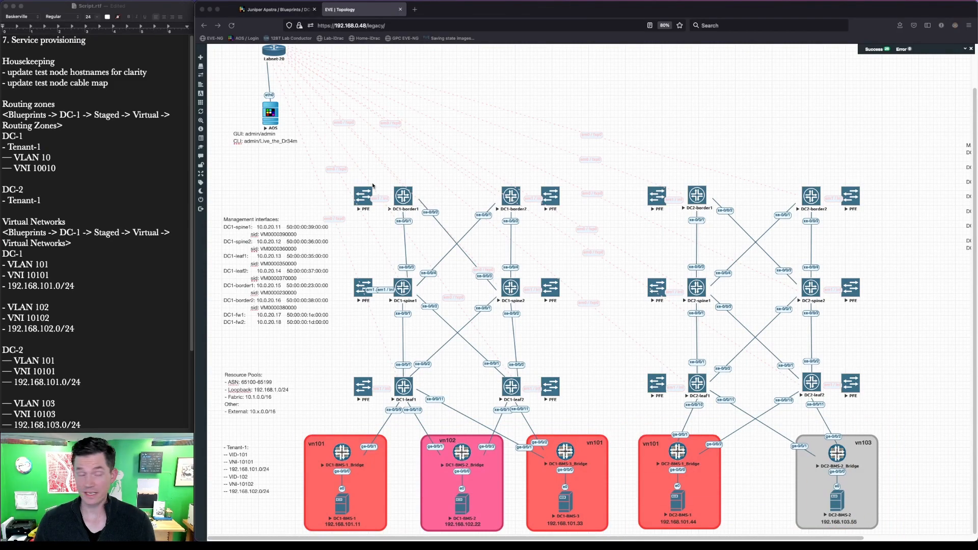
# Step: Close the DC1-BMS-1_Bridge and DC1-leaf1 SecureCRT sessions and open DC2-BMS-1's console
pyautogui.hotkey('ctrl', 'Up')
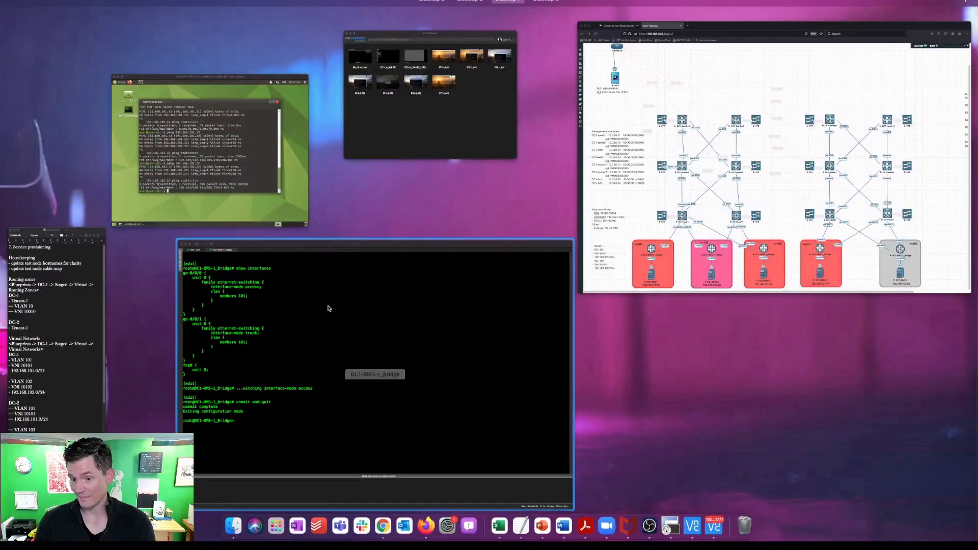
pyautogui.click(358, 287)
pyautogui.click(259, 20)
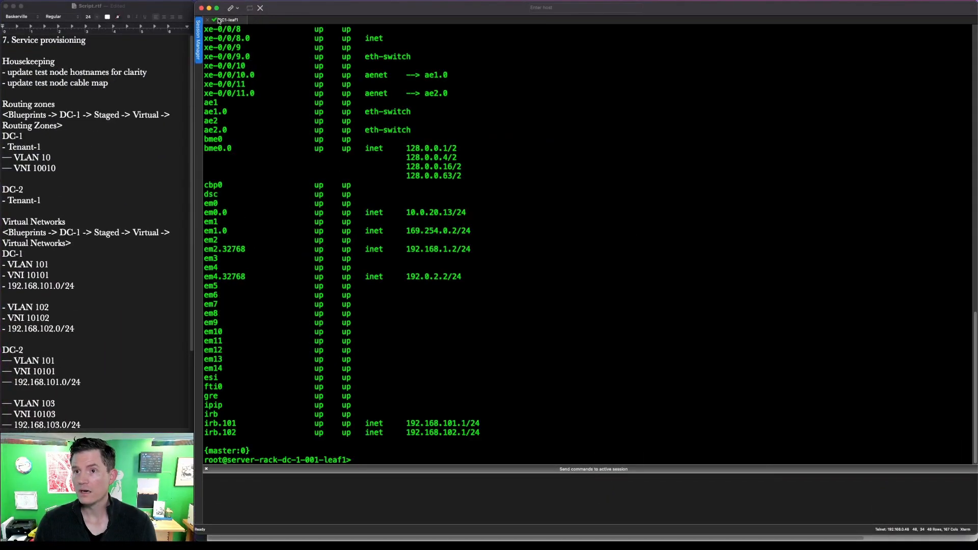
pyautogui.click(208, 20)
pyautogui.press('super+q')
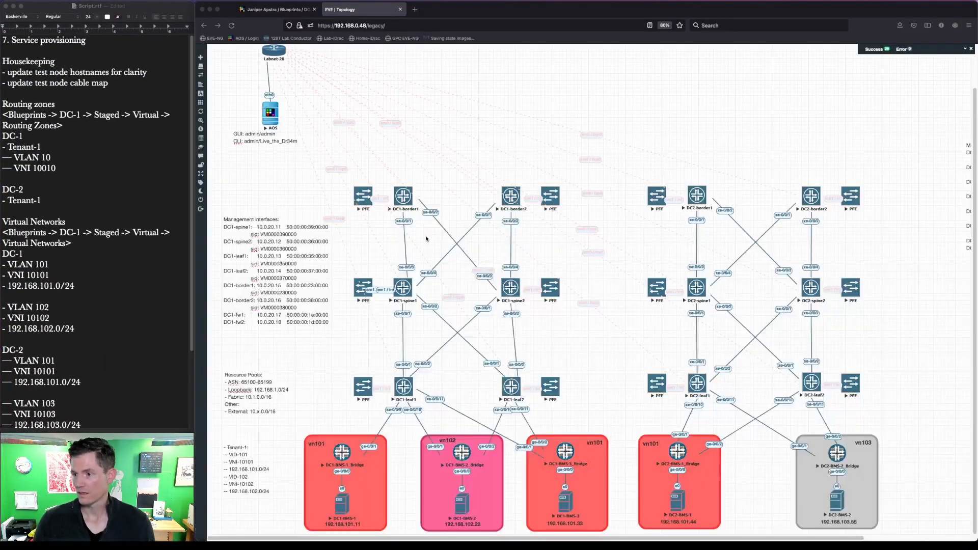
pyautogui.click(681, 501)
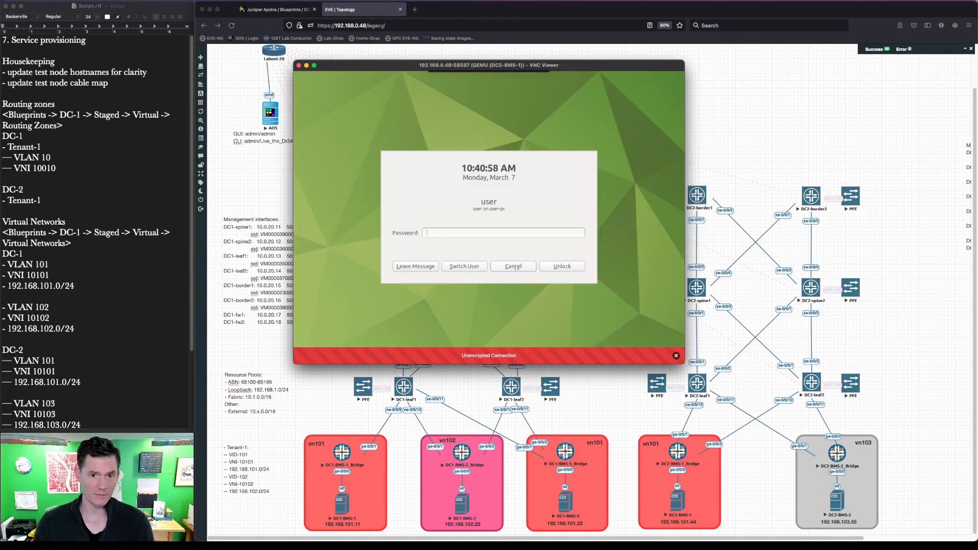
# Step: Unlock DC2-BMS-1 with the account password and open MATE Terminal
pyautogui.write('••••••')
pyautogui.press('Return')
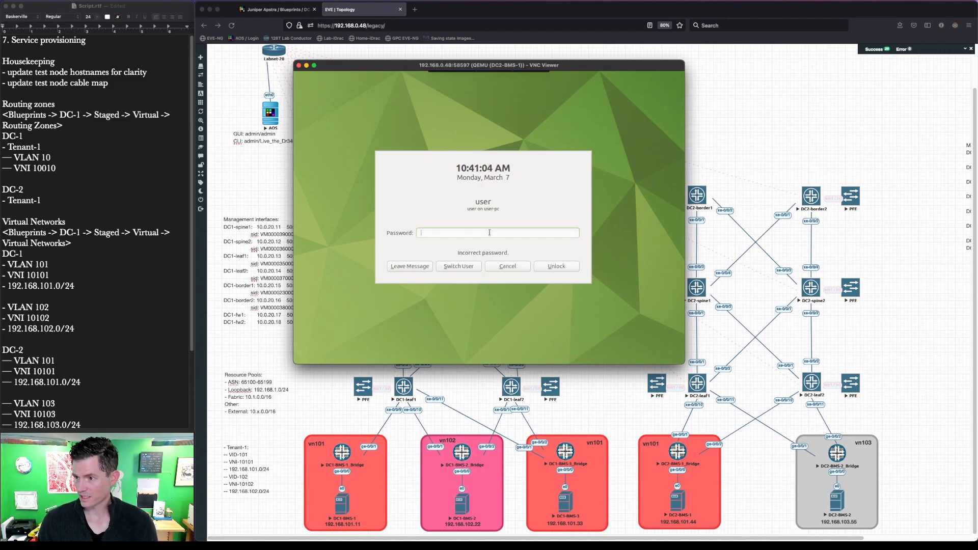
pyautogui.write('•••••')
pyautogui.press('Return')
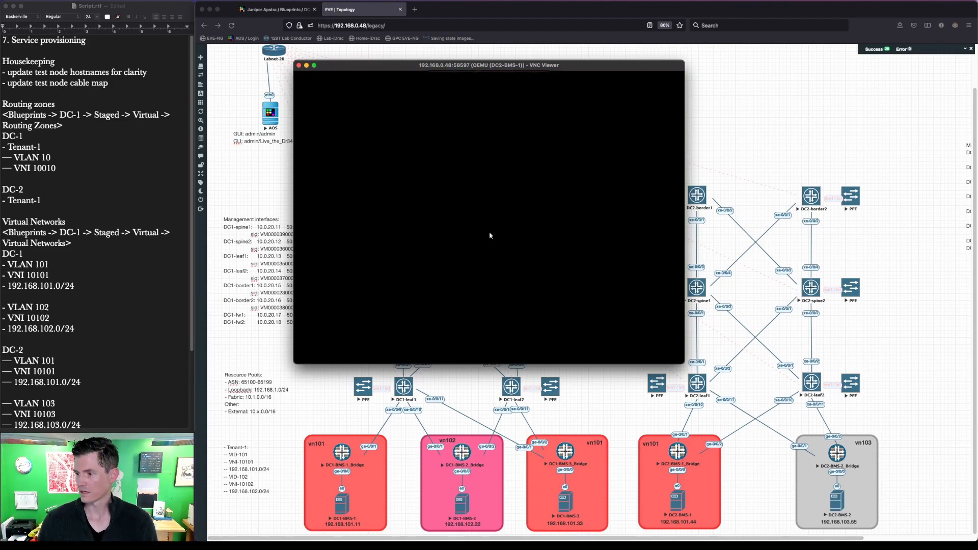
pyautogui.doubleClick(520, 158)
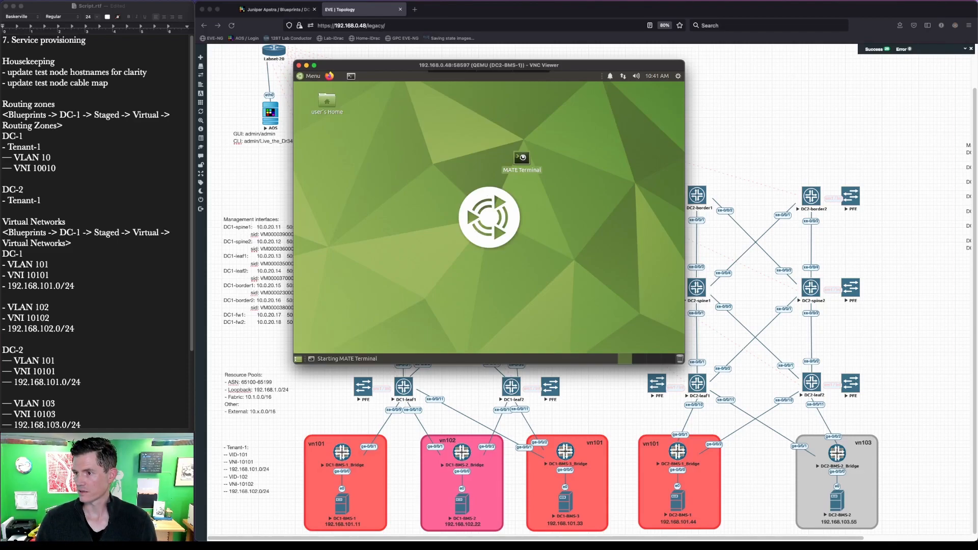
# Step: Ping 192.168.101.1 from DC2-BMS-1, getting replies with 0% loss
pyautogui.write('ping 192.168')
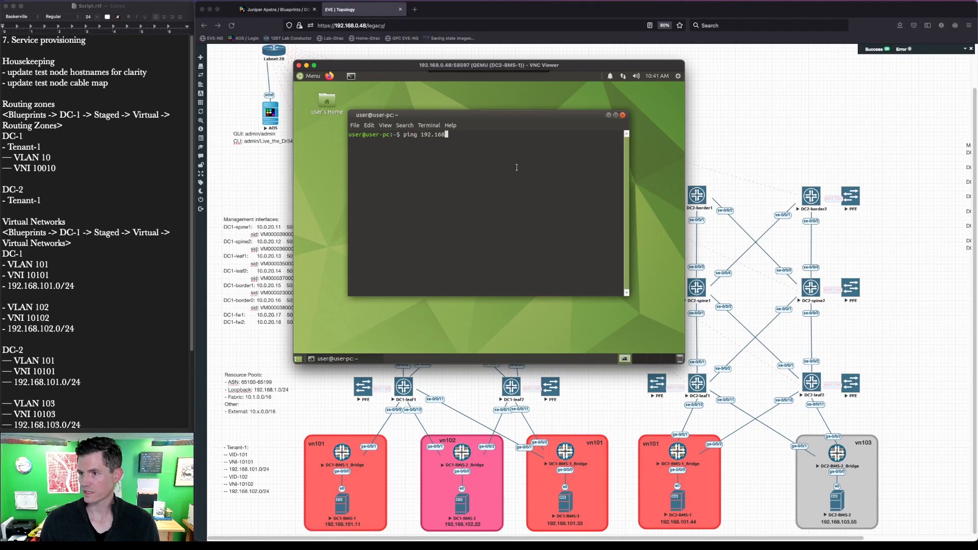
pyautogui.write('.101.1')
pyautogui.press('Return')
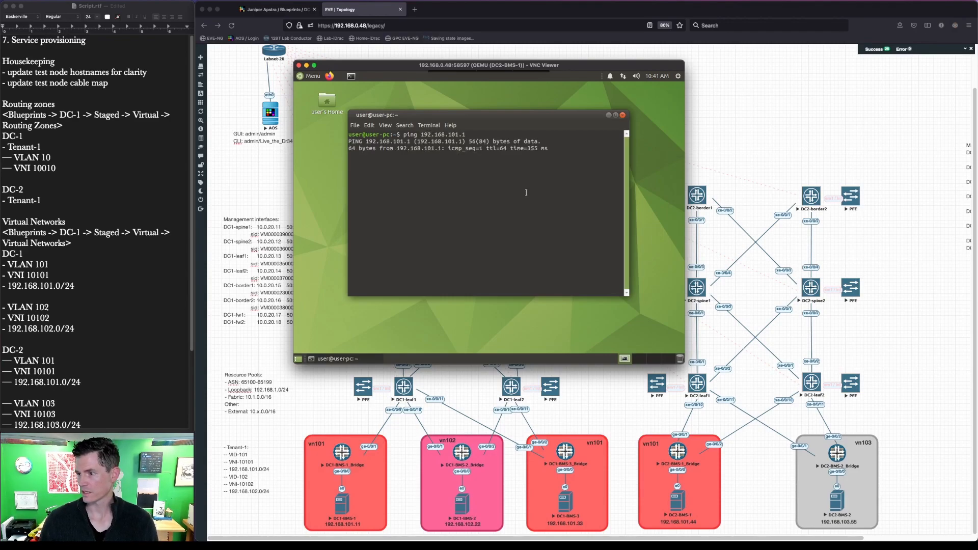
pyautogui.hotkey('ctrl', 'c')
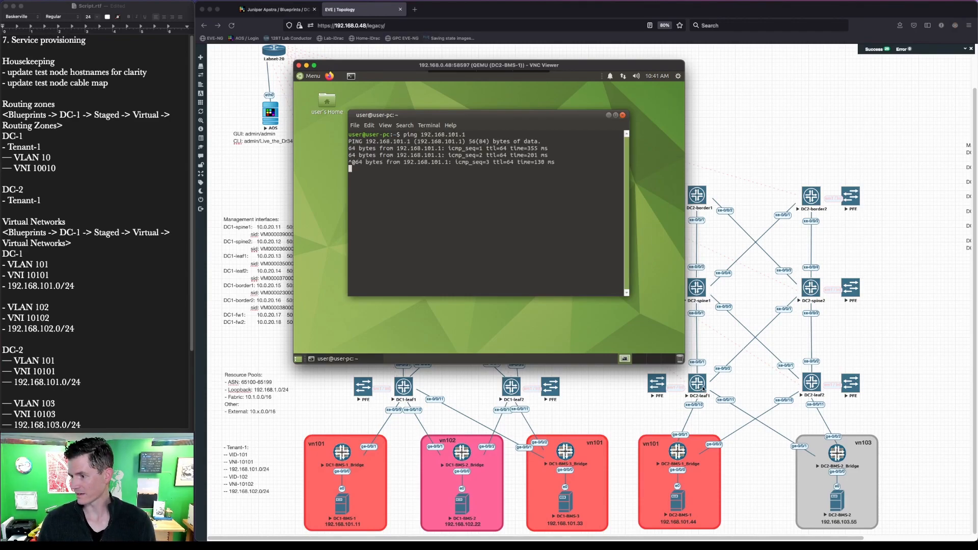
pyautogui.click(702, 390)
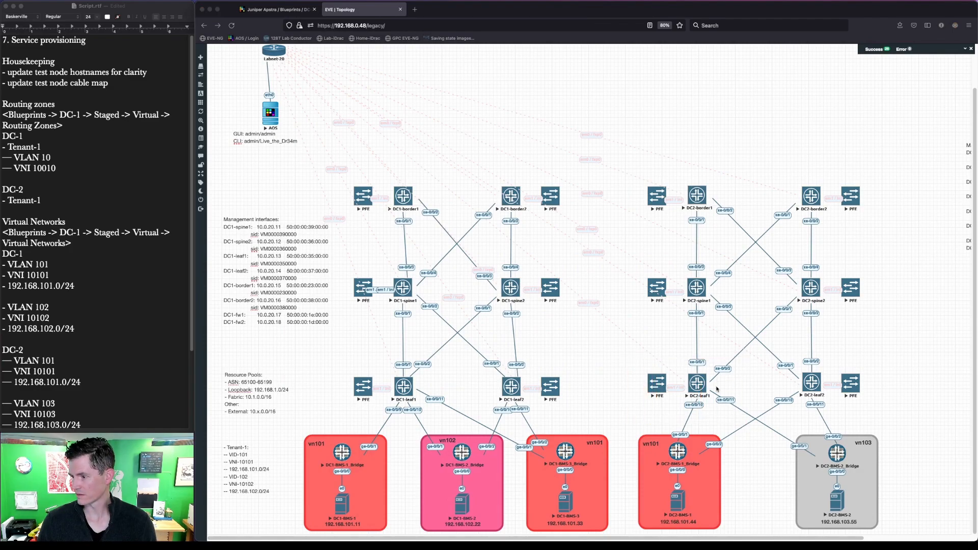
pyautogui.hotkey('ctrl', 'Up')
pyautogui.click(484, 242)
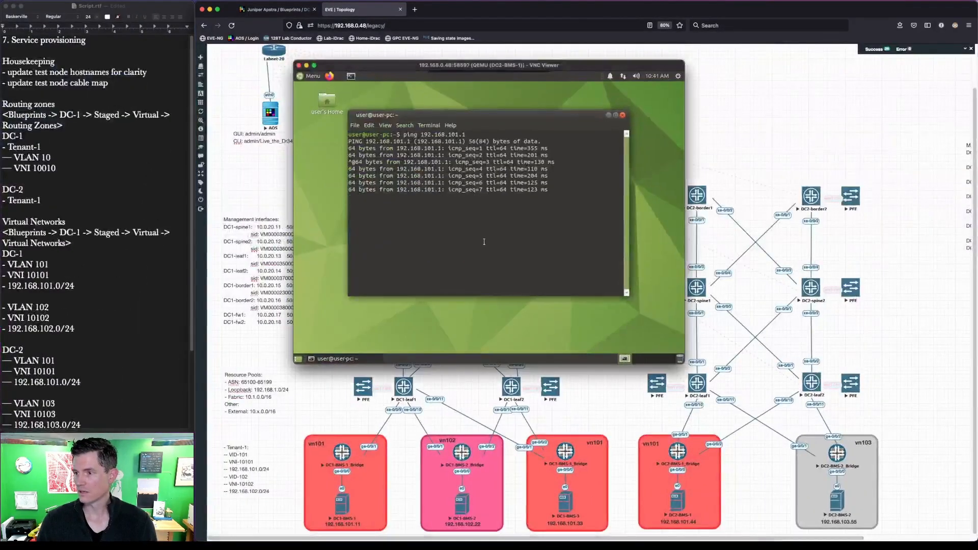
pyautogui.hotkey('ctrl', 'c')
# Step: Ping 192.168.103.55 (33% loss), then outline the DC2 BMS nodes on the topology
pyautogui.press('Up')
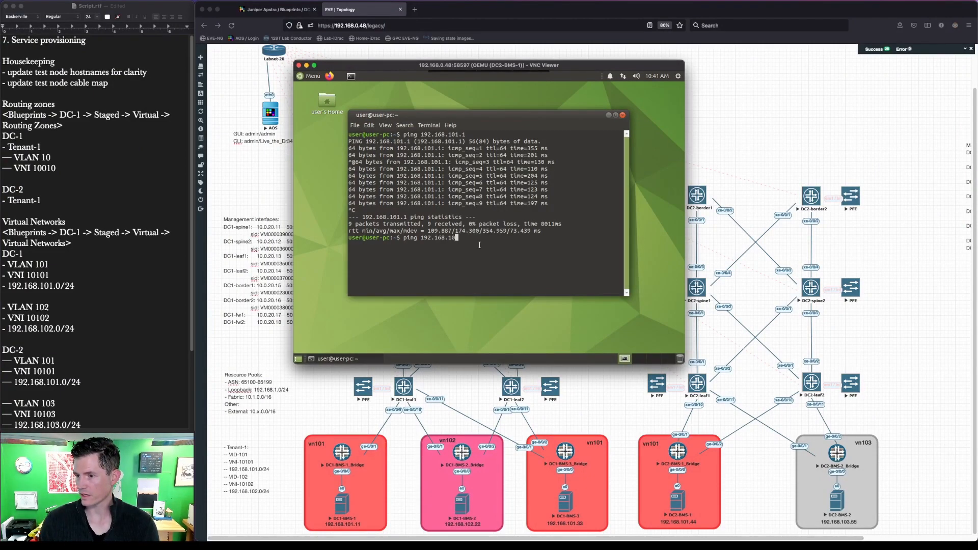
pyautogui.press('Return')
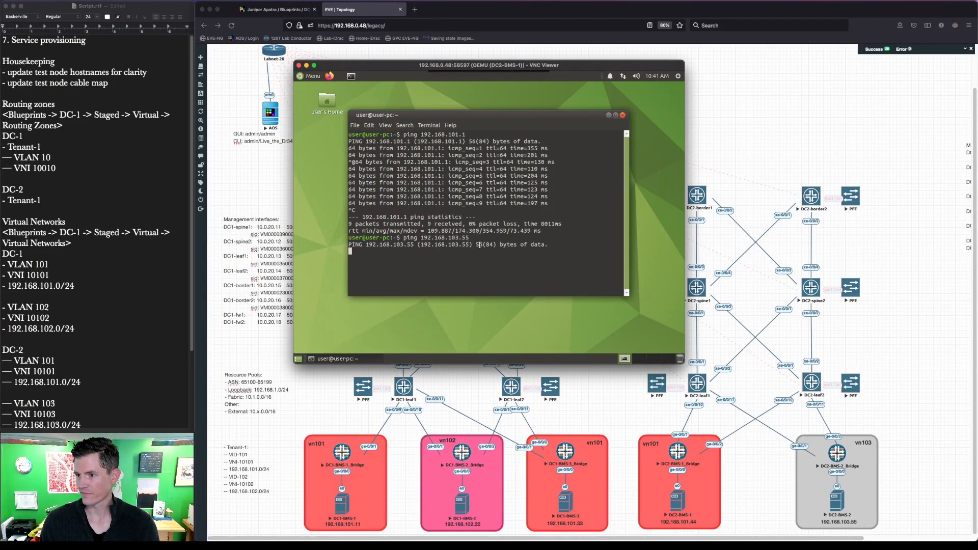
pyautogui.hotkey('ctrl', 'c')
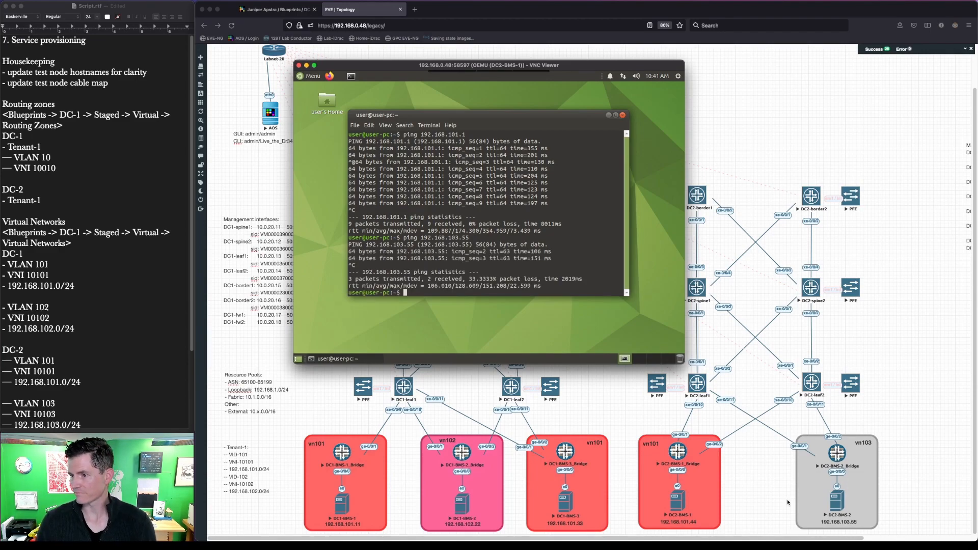
pyautogui.click(307, 66)
pyautogui.moveTo(630, 421); pyautogui.dragTo(927, 541)
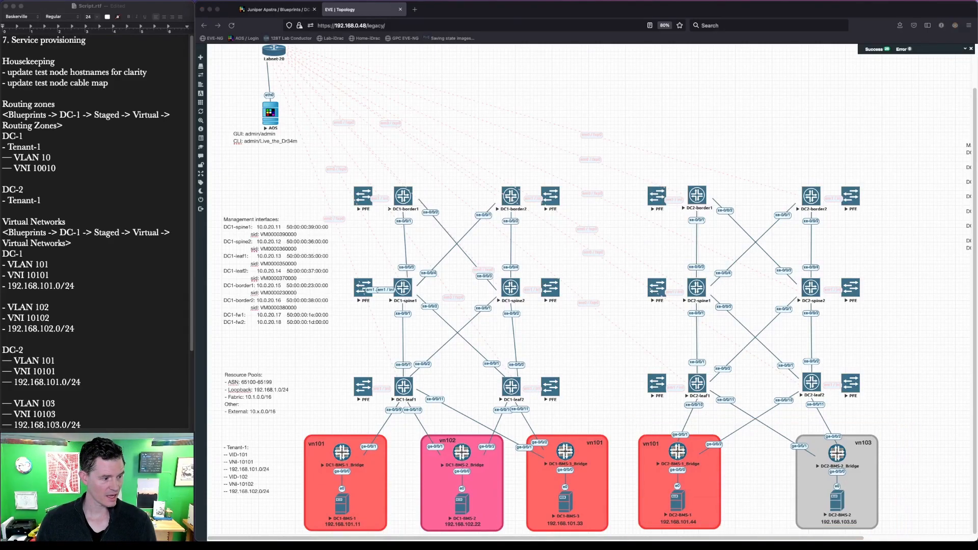